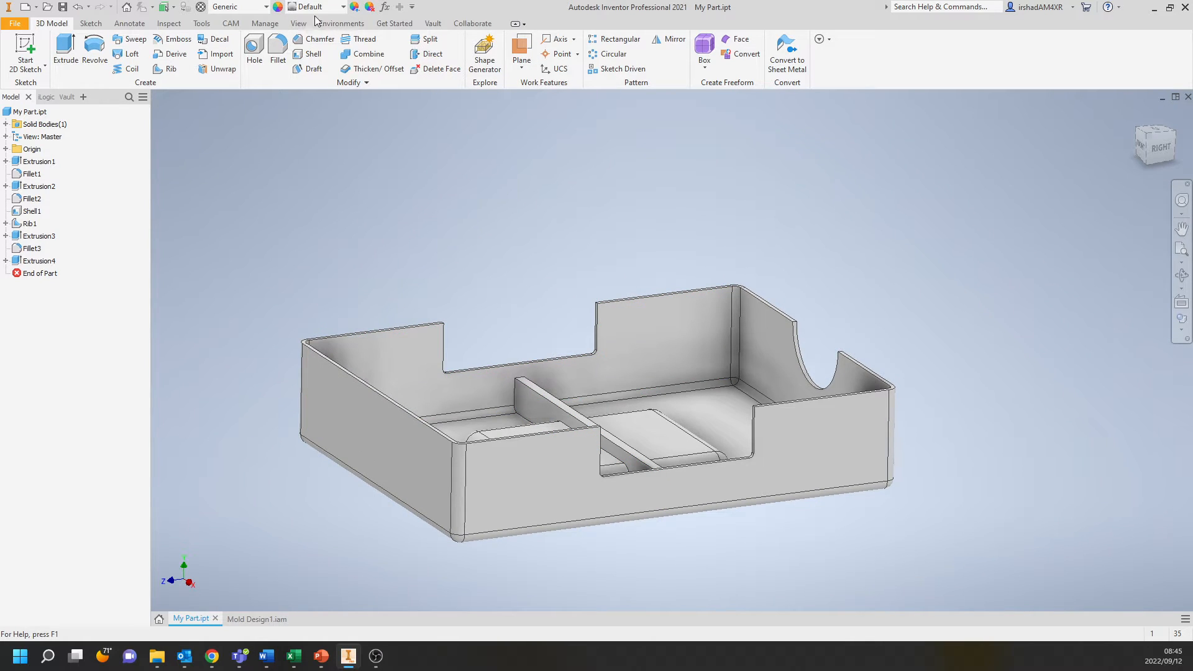
# Create a mold design from the tray part with the file name Mold Design2.iam, skipping file number generation.
pyautogui.click(352, 24)
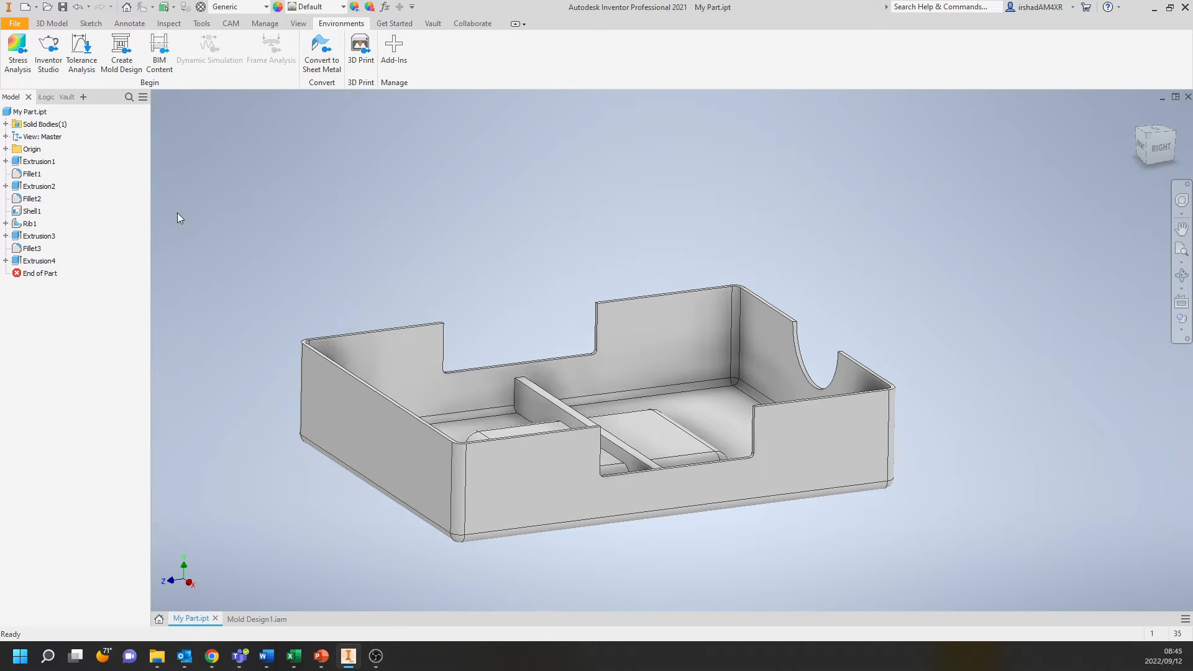
pyautogui.click(122, 51)
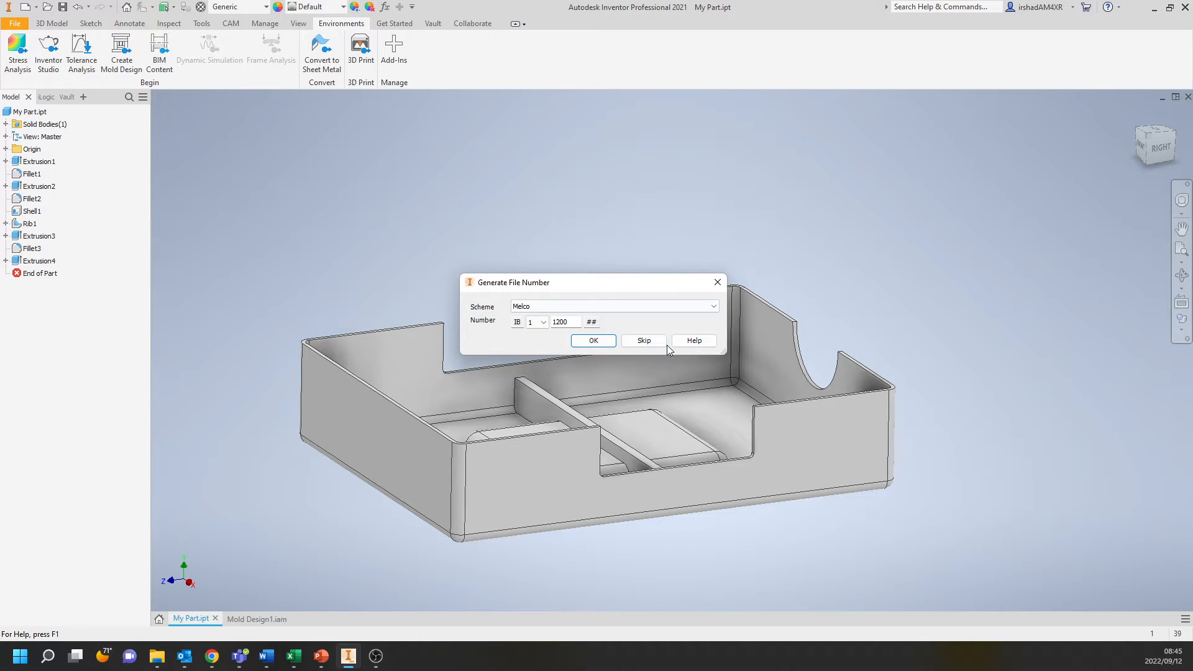
pyautogui.click(657, 341)
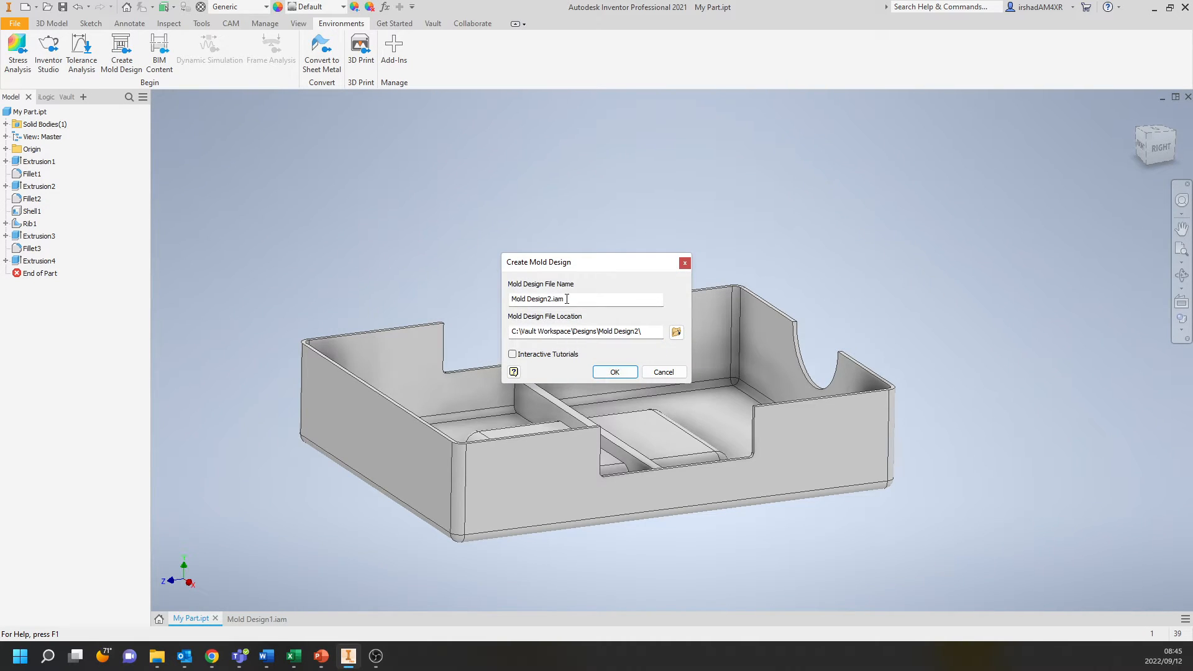
pyautogui.click(548, 301)
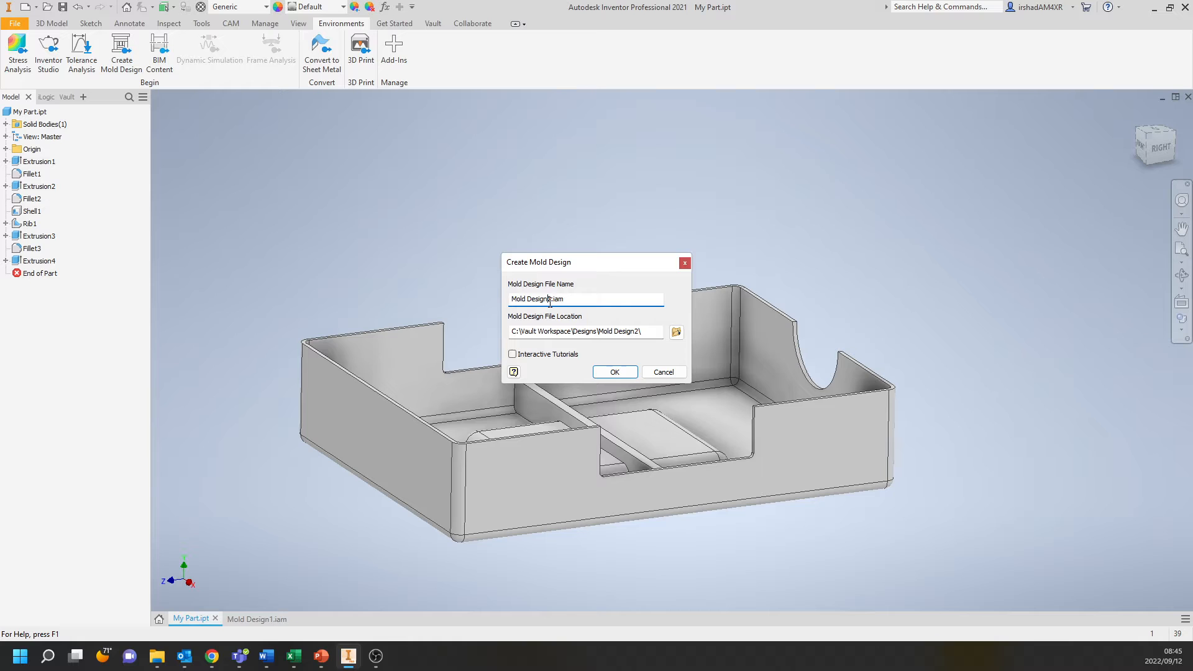
pyautogui.click(634, 372)
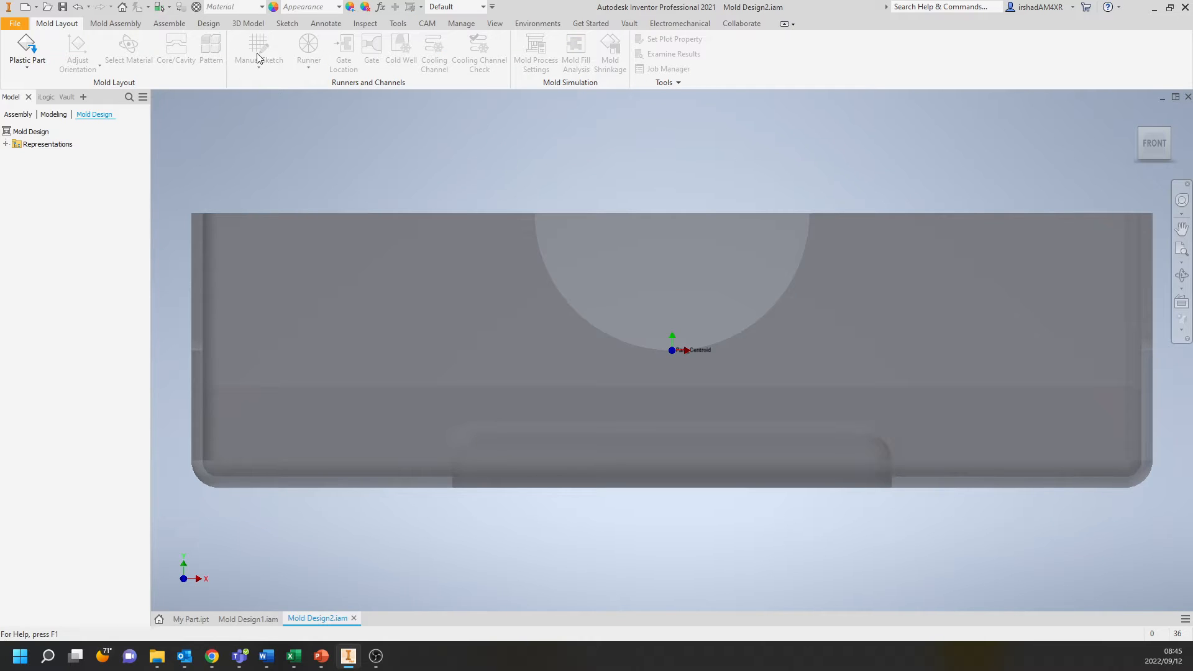
# Place the tray as the plastic part in the mold design, skipping file number generation for its component files.
pyautogui.keyDown('shift'); pyautogui.moveTo(456, 163); pyautogui.dragTo(405, 167, button='middle'); pyautogui.keyUp('shift')
pyautogui.scroll(-5, 405, 166)
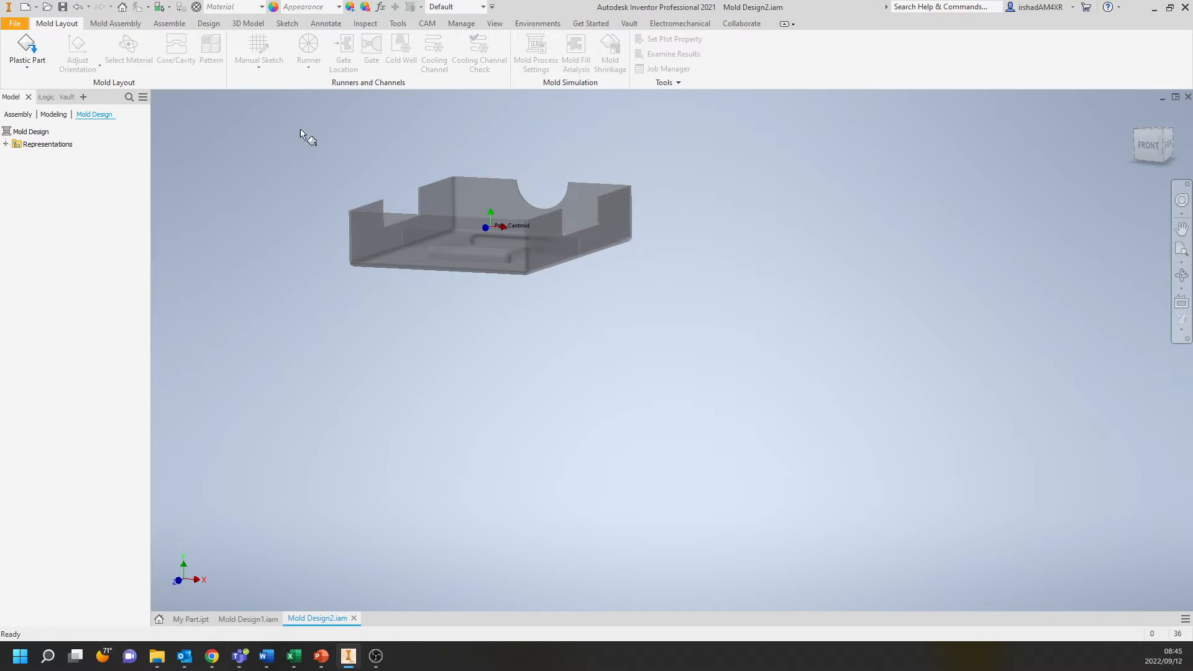
pyautogui.keyDown('shift'); pyautogui.moveTo(306, 139); pyautogui.dragTo(365, 267, button='middle'); pyautogui.keyUp('shift')
pyautogui.scroll(3, 327, 252)
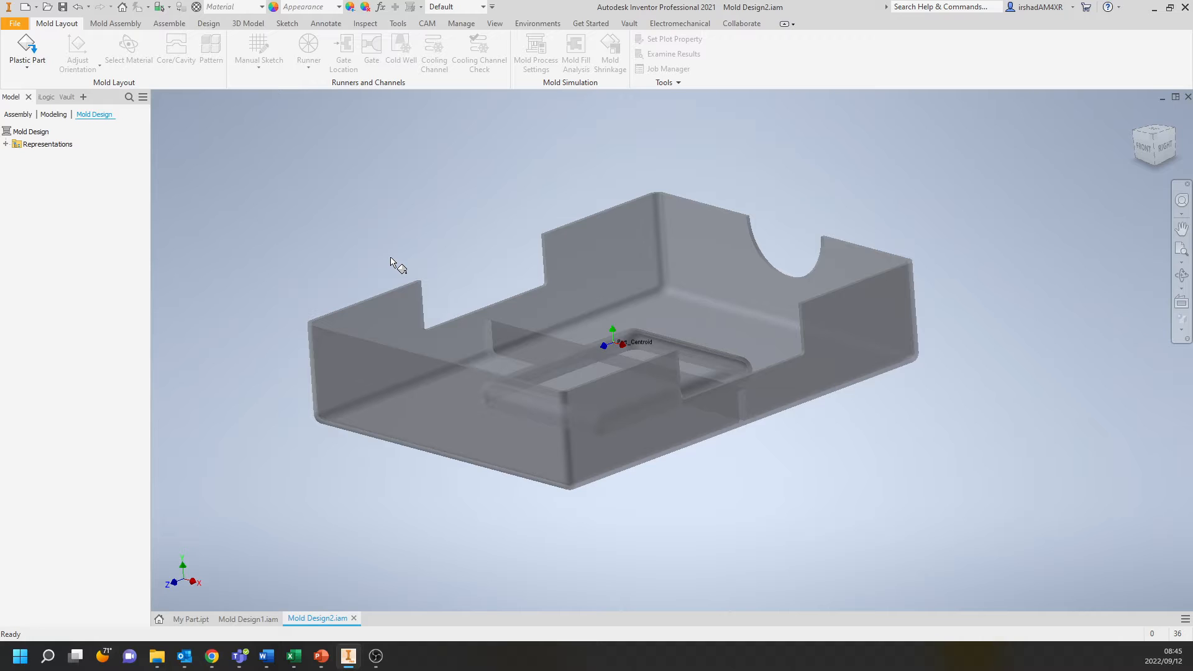
pyautogui.click(23, 70)
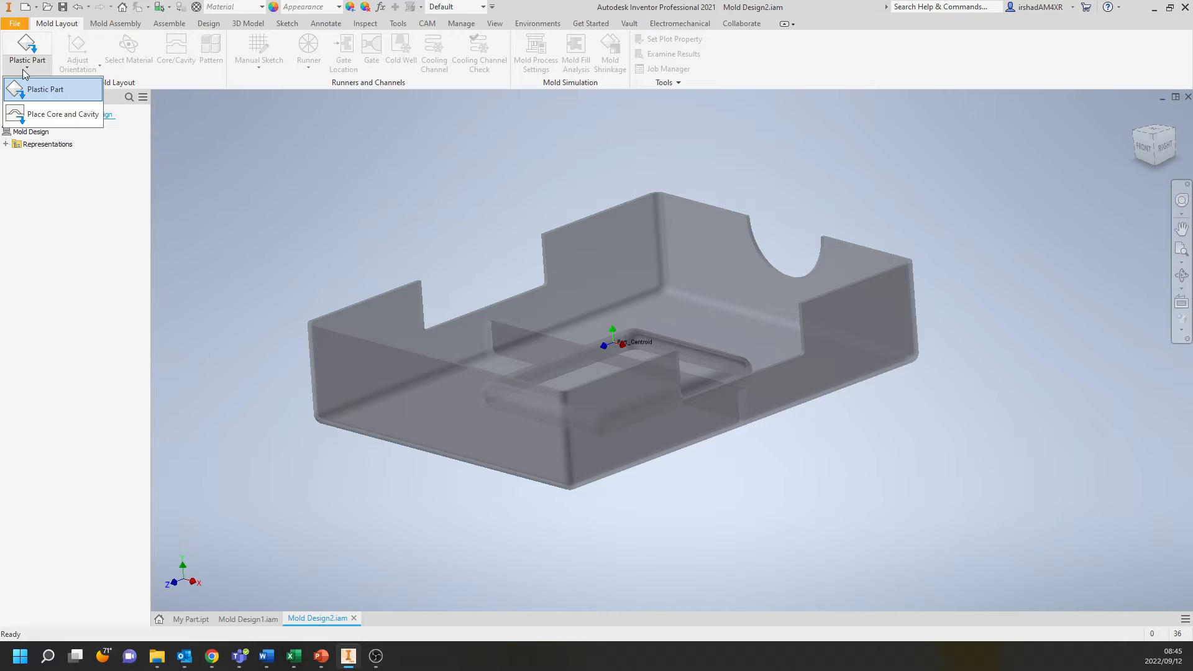
pyautogui.click(23, 70)
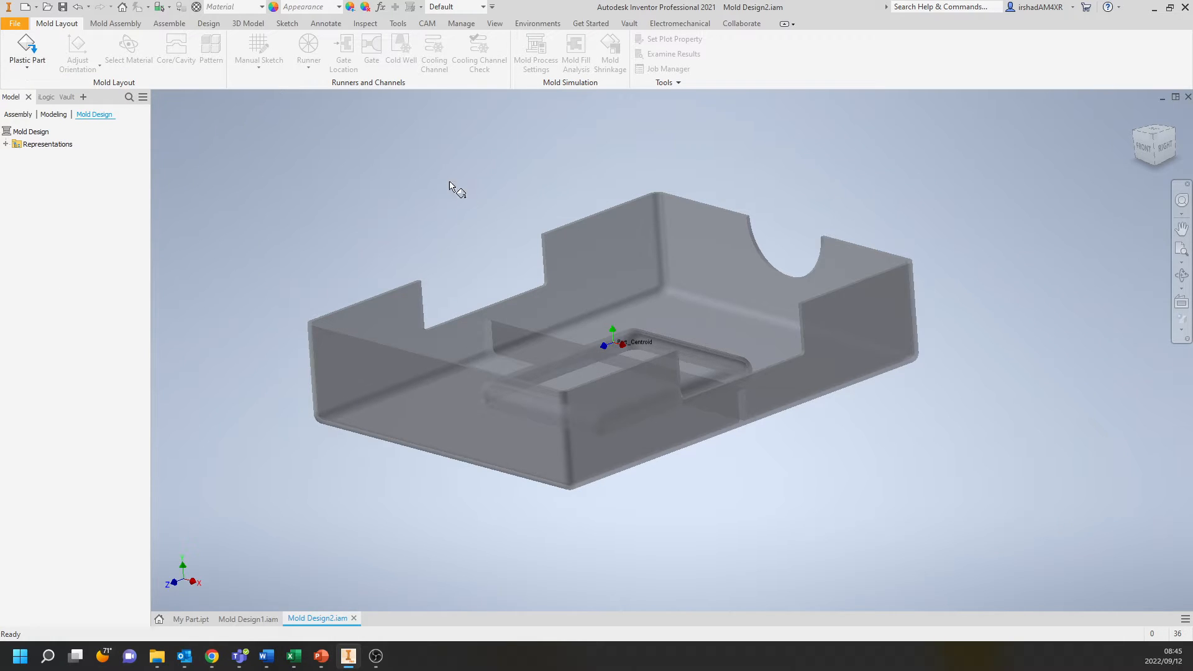
pyautogui.click(614, 241)
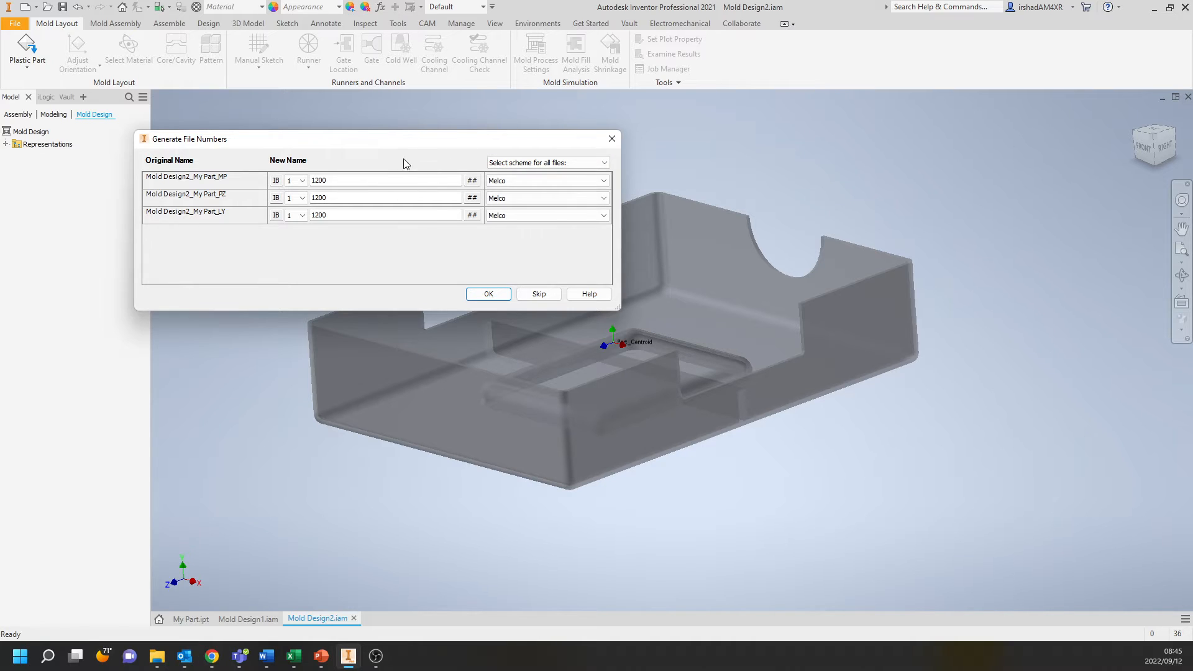
pyautogui.moveTo(416, 146); pyautogui.dragTo(476, 157)
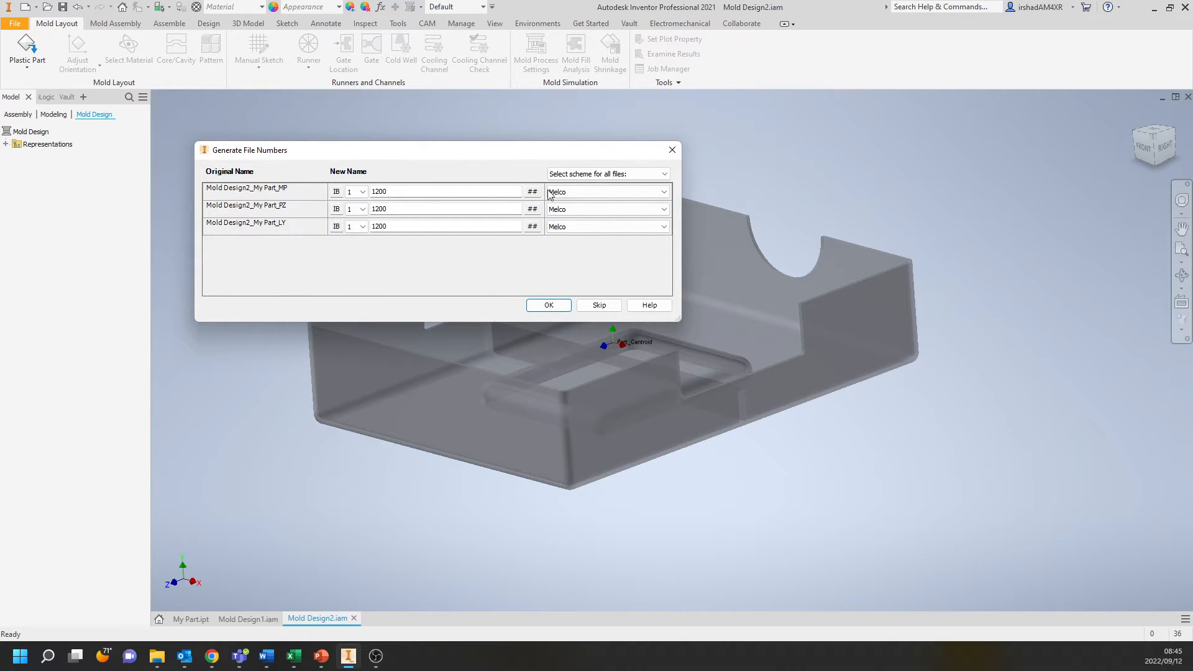
pyautogui.moveTo(252, 152); pyautogui.dragTo(220, 146)
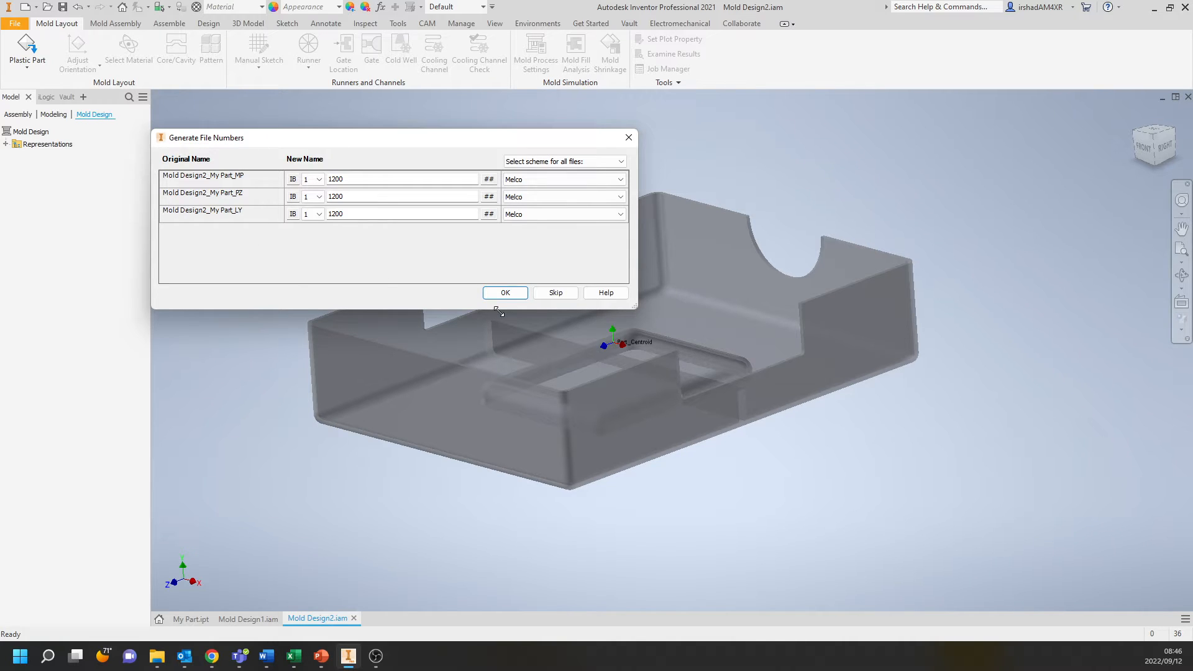
pyautogui.click(568, 297)
pyautogui.click(541, 294)
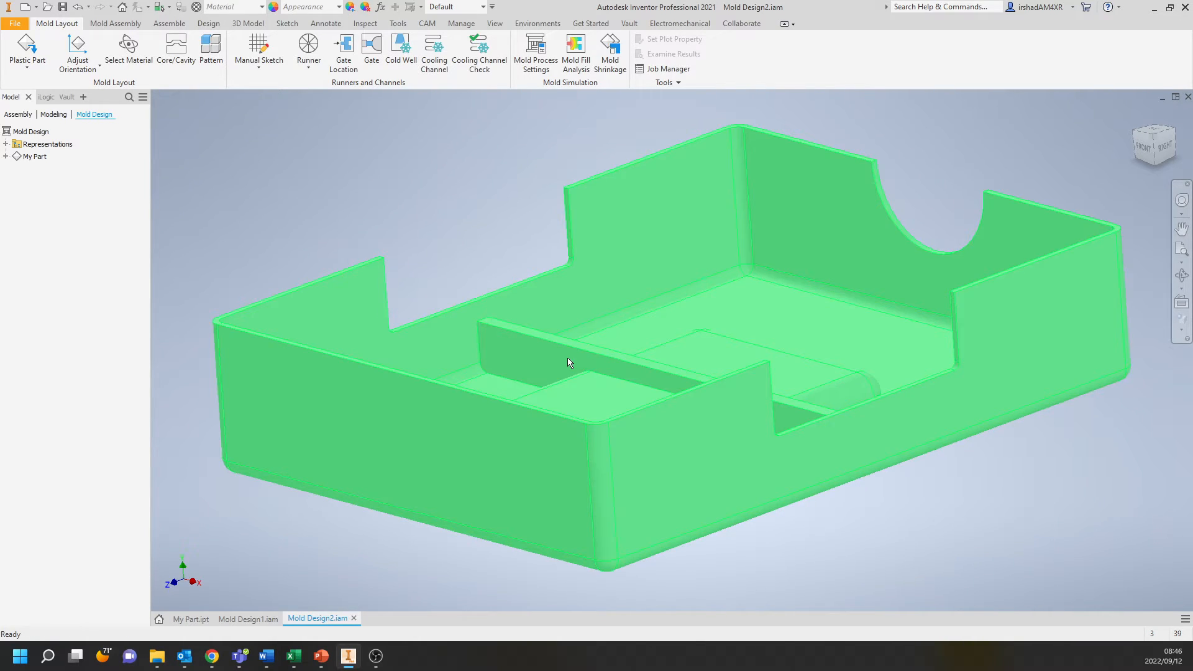
# Expand My Part in the mold design tree and view the placed tray from its front corner.
pyautogui.click(6, 156)
pyautogui.scroll(3, 322, 237)
pyautogui.moveTo(322, 238); pyautogui.dragTo(391, 347, button='middle')
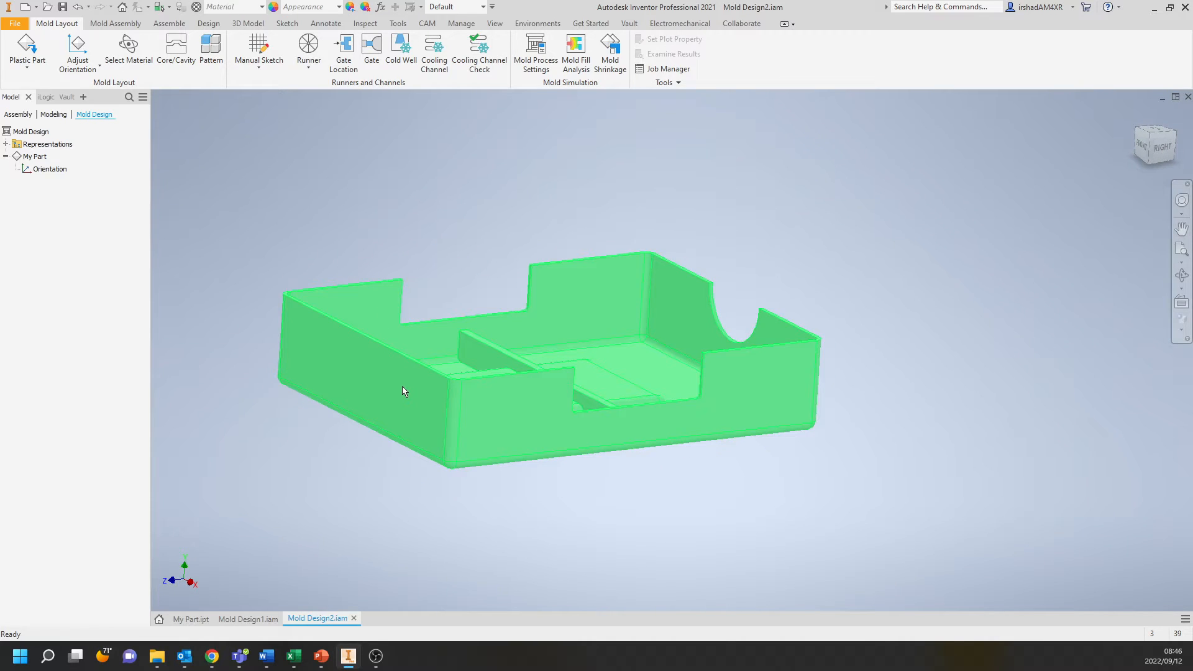
pyautogui.moveTo(288, 174)
pyautogui.mouseDown(button='middle')
pyautogui.moveTo(290, 226)
pyautogui.moveTo(305, 188)
pyautogui.mouseUp(button='middle')
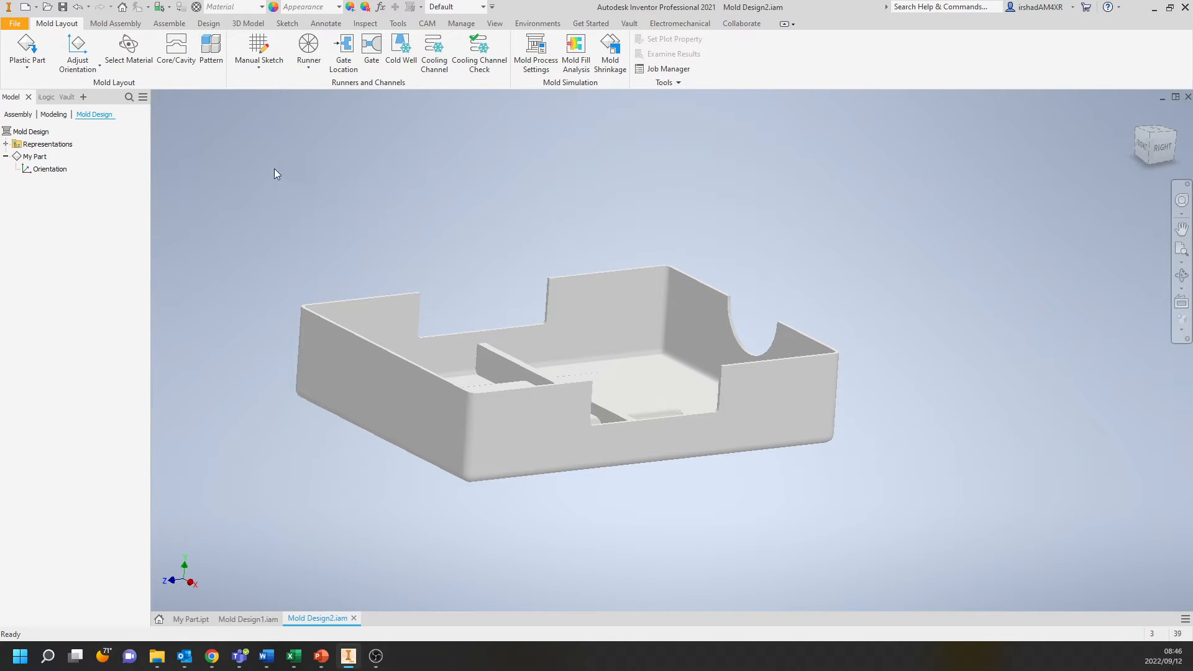
pyautogui.moveTo(251, 130); pyautogui.dragTo(353, 199, button='middle')
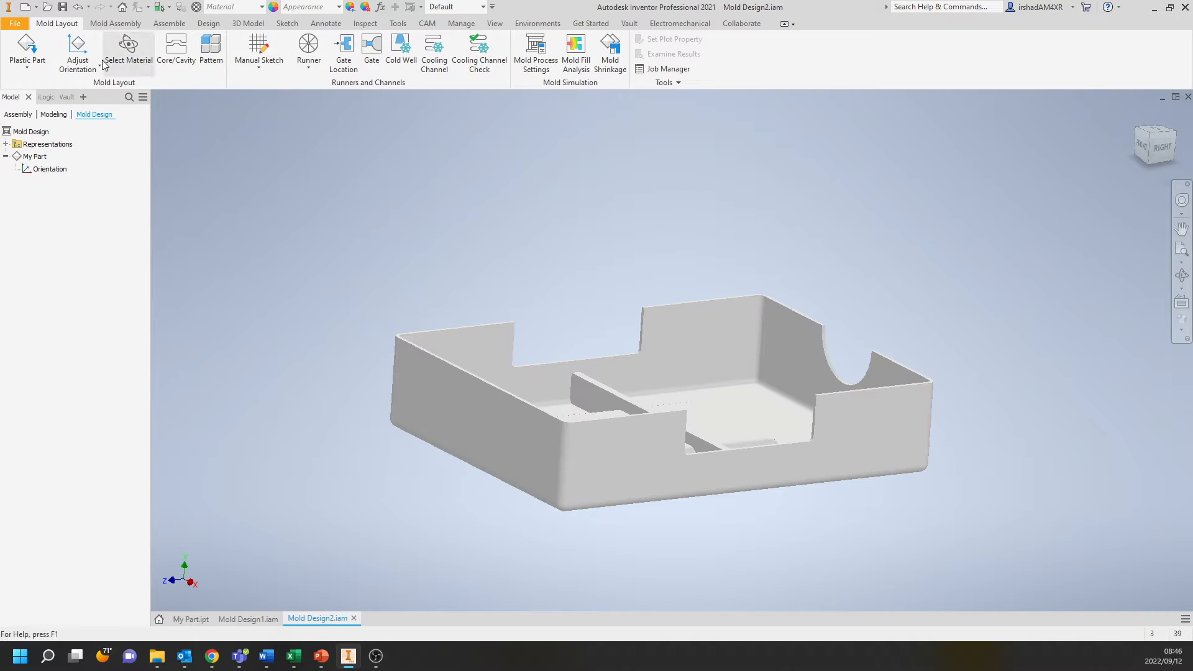
# Adjust the plastic part's orientation so the mold opening direction runs perpendicular to the tray's floor, towards its open side.
pyautogui.click(78, 46)
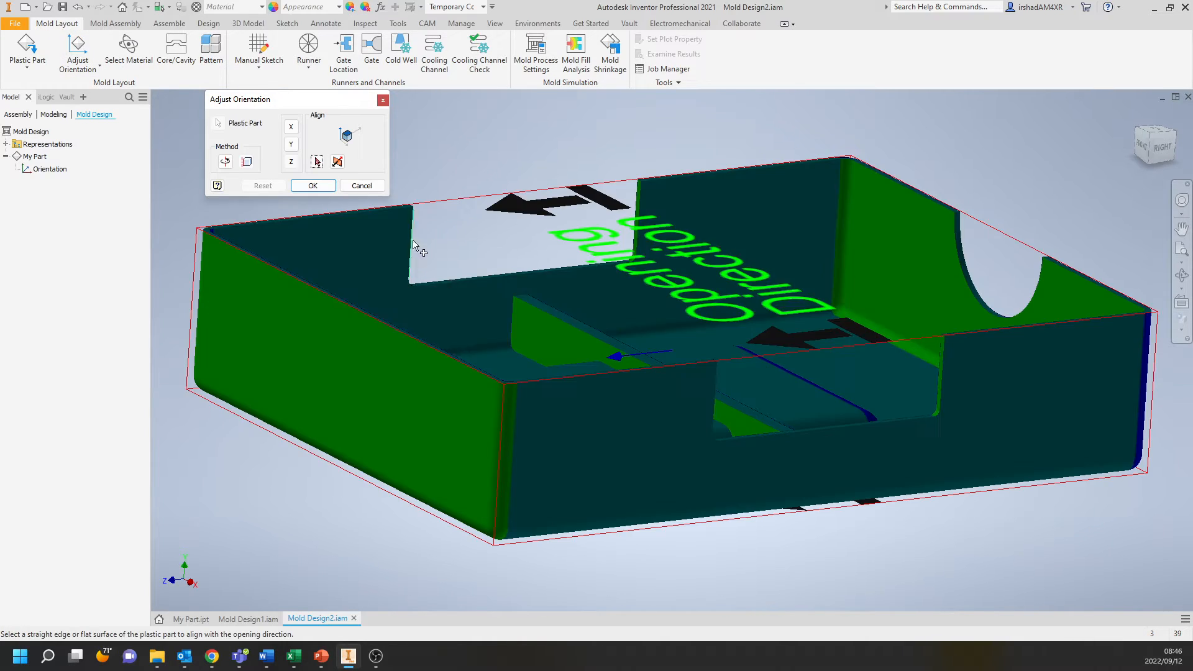
pyautogui.moveTo(550, 305); pyautogui.dragTo(739, 388, button='middle')
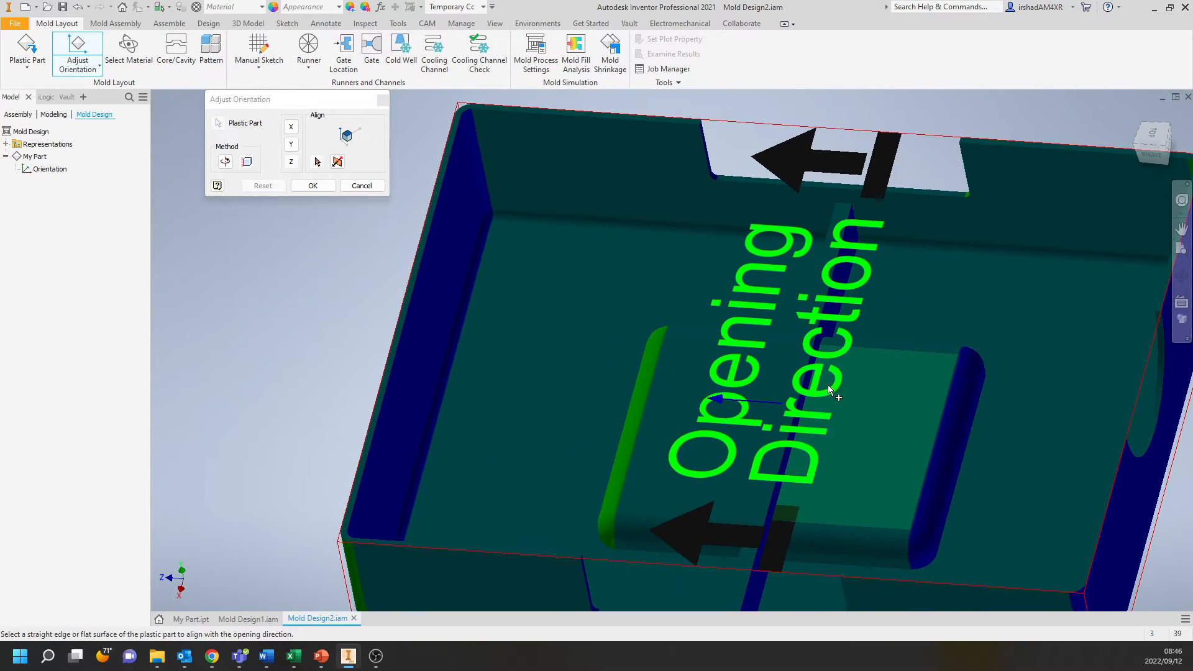
pyautogui.scroll(-5, 622, 343)
pyautogui.keyDown('shift'); pyautogui.moveTo(623, 345); pyautogui.dragTo(695, 299, button='middle'); pyautogui.keyUp('shift')
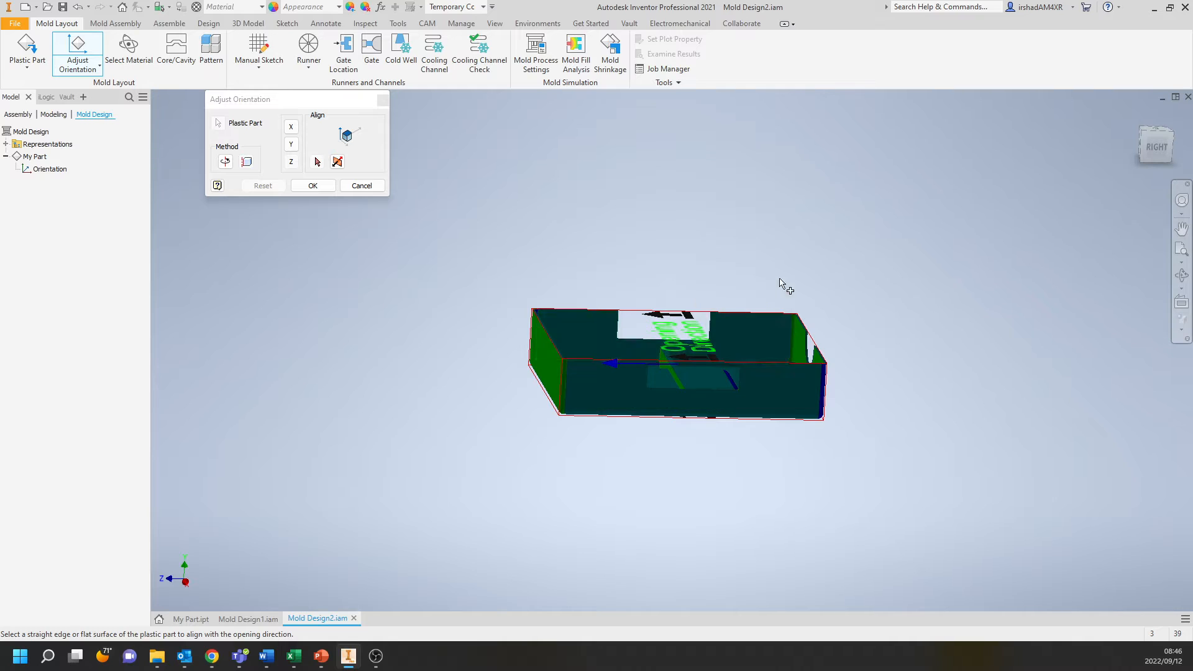
pyautogui.click(294, 163)
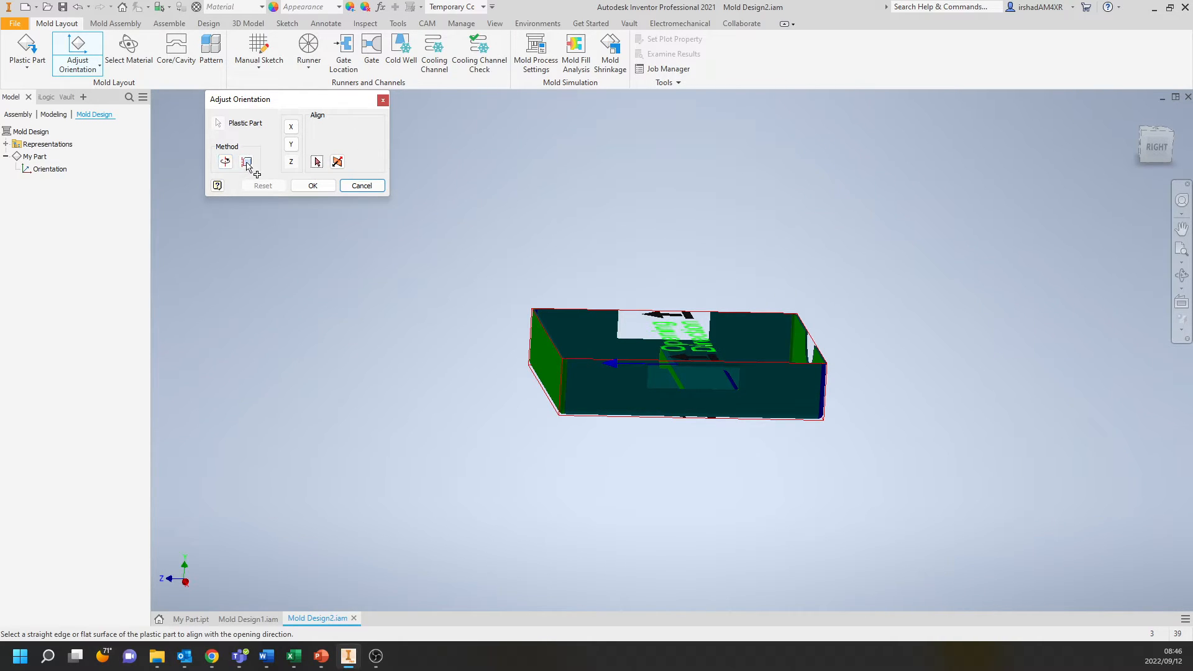
pyautogui.keyDown('shift'); pyautogui.moveTo(410, 186); pyautogui.dragTo(495, 229, button='middle'); pyautogui.keyUp('shift')
pyautogui.click(595, 356)
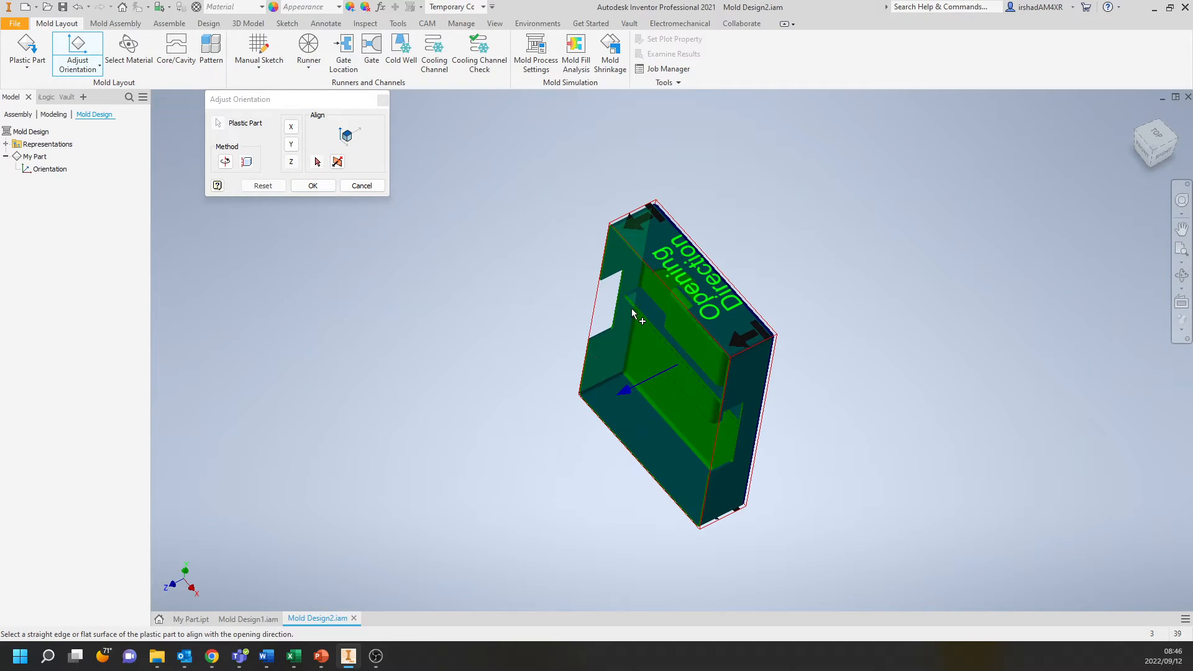
pyautogui.keyDown('shift'); pyautogui.moveTo(591, 339); pyautogui.dragTo(597, 273, button='middle'); pyautogui.keyUp('shift')
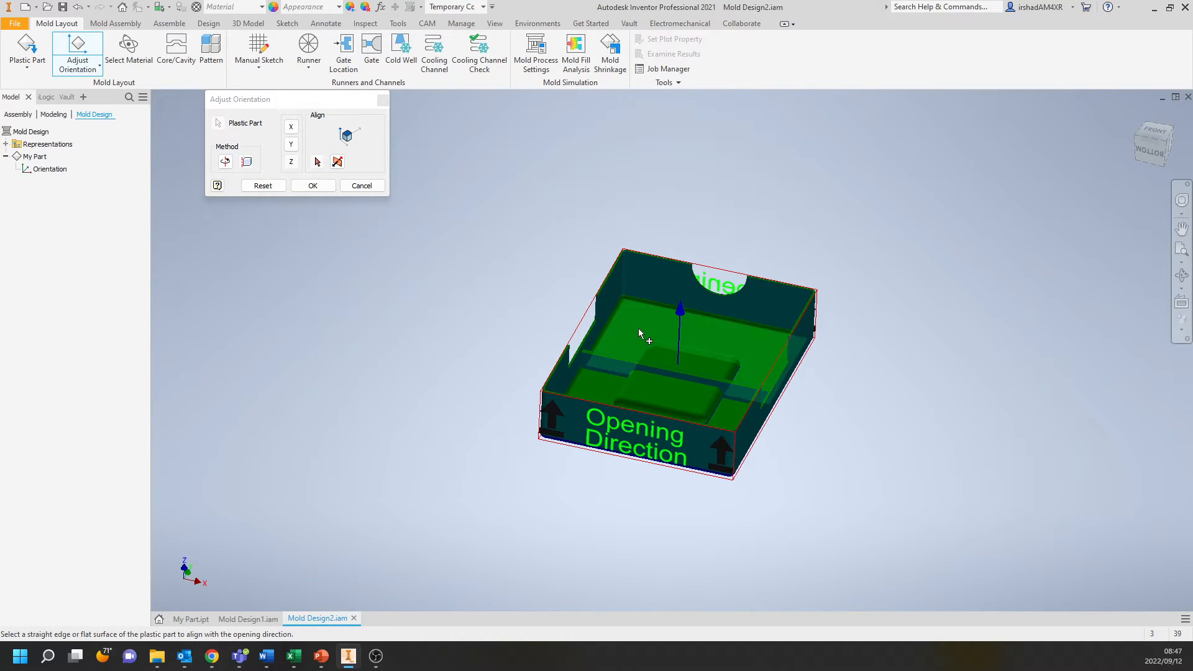
pyautogui.keyDown('shift'); pyautogui.moveTo(600, 341); pyautogui.dragTo(551, 282, button='middle'); pyautogui.keyUp('shift')
pyautogui.scroll(5, 627, 370)
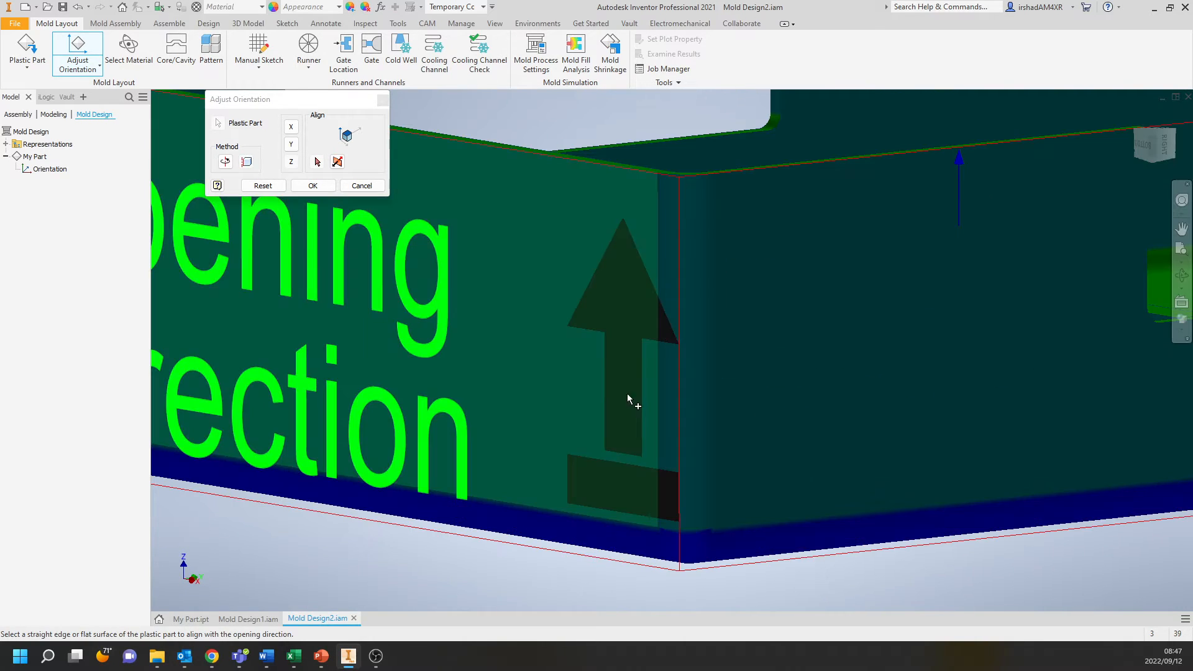
pyautogui.scroll(-6, 598, 166)
pyautogui.keyDown('shift'); pyautogui.moveTo(600, 177); pyautogui.dragTo(604, 336, button='middle'); pyautogui.keyUp('shift')
pyautogui.click(314, 186)
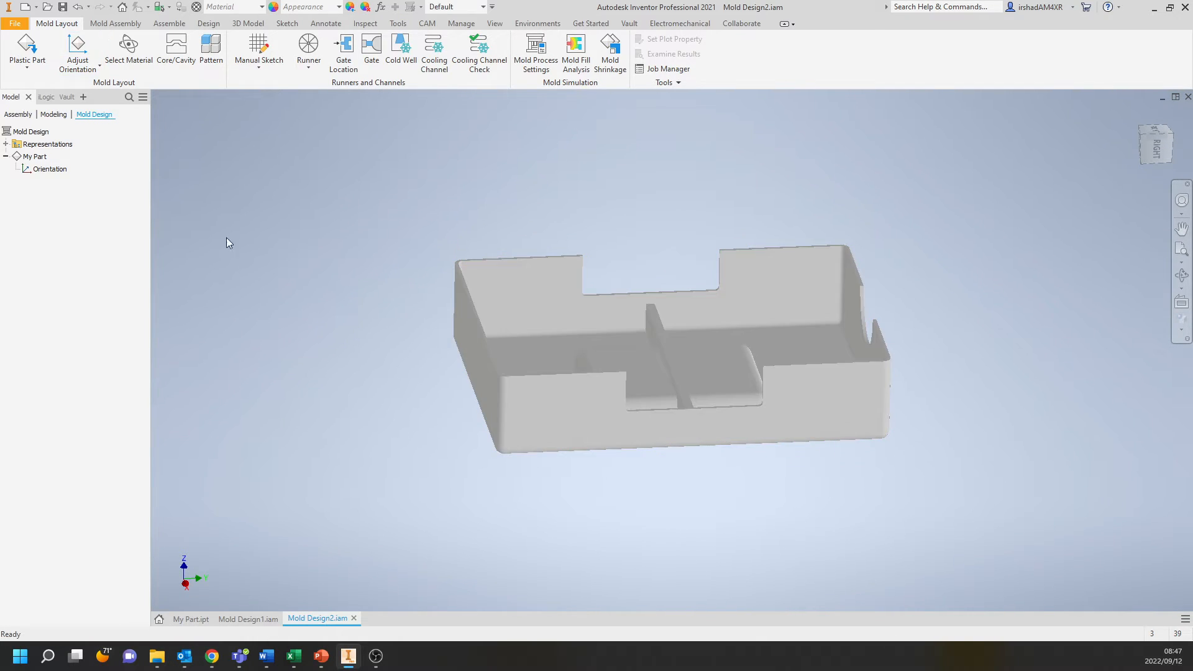
# Start selecting a plastic material for the part and choose Akro-Plastic GmbH as the specific material's manufacturer.
pyautogui.keyDown('shift'); pyautogui.moveTo(269, 208); pyautogui.dragTo(340, 209, button='middle'); pyautogui.keyUp('shift')
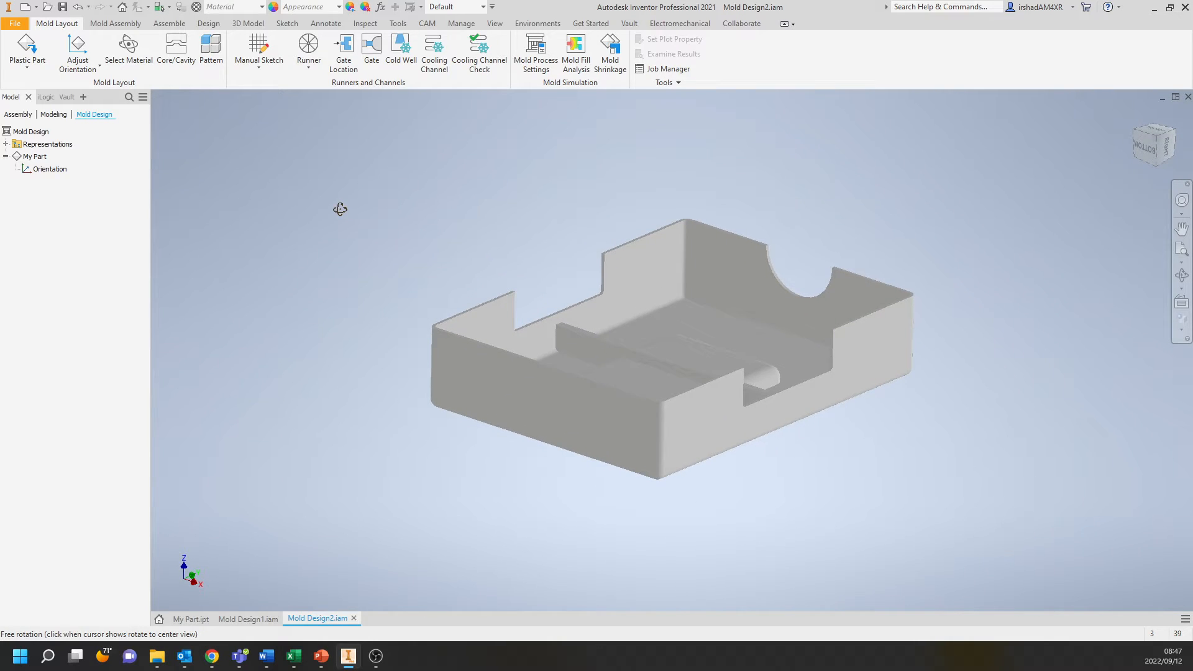
pyautogui.click(145, 58)
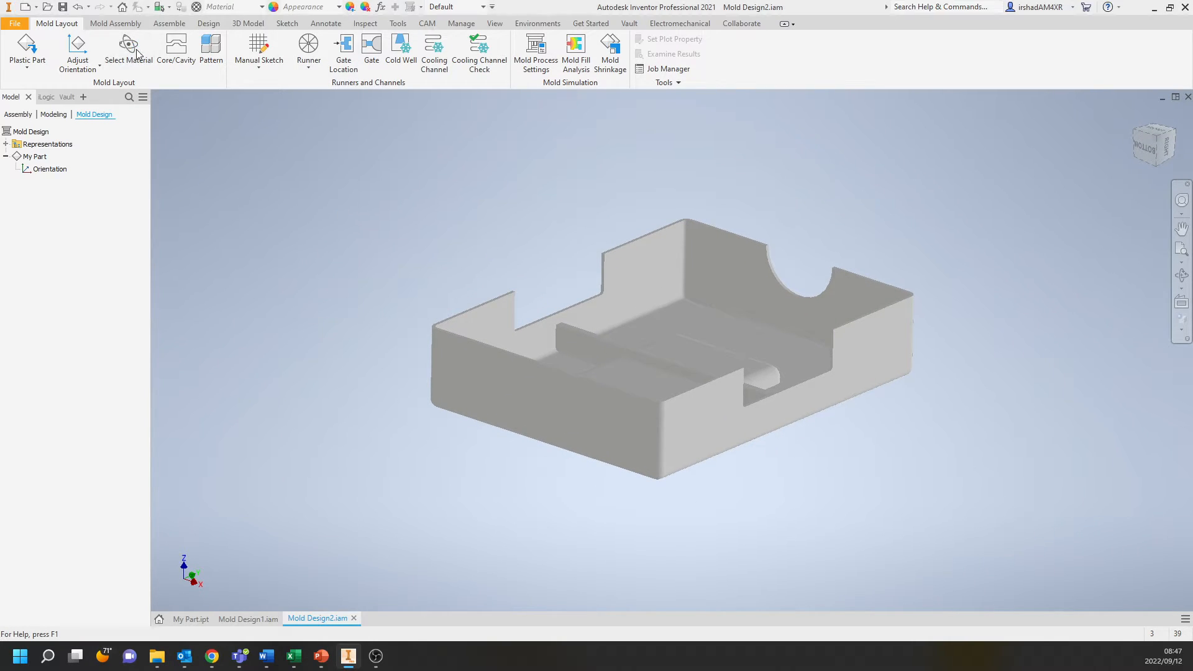
pyautogui.moveTo(510, 199); pyautogui.dragTo(314, 134)
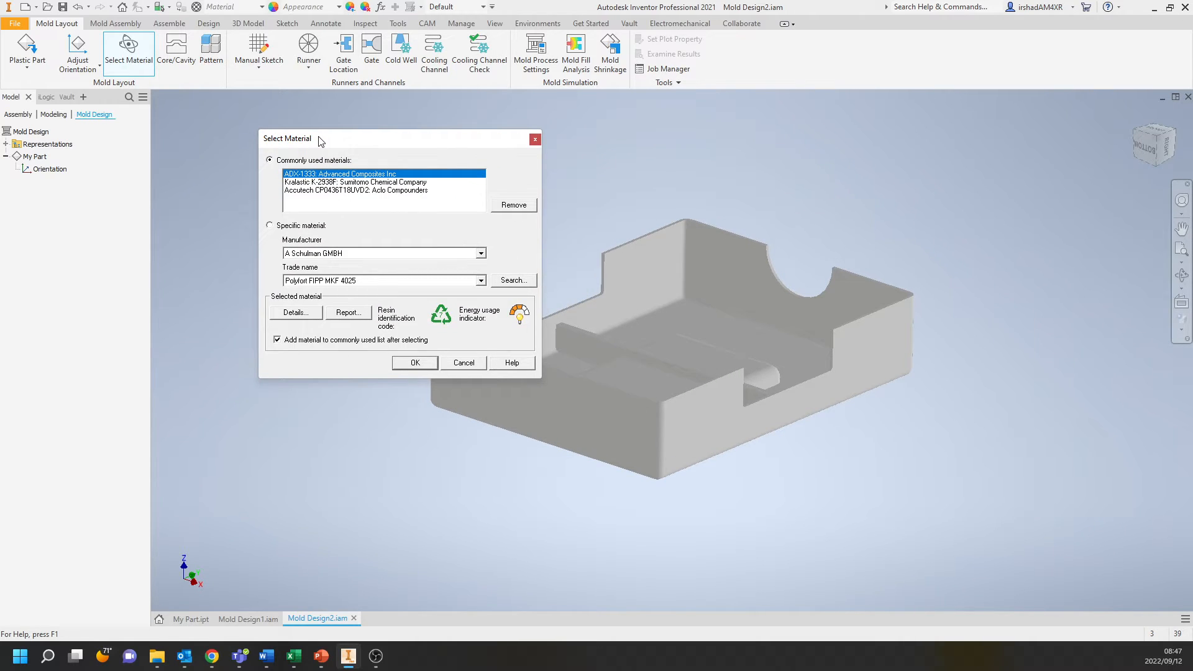
pyautogui.click(370, 253)
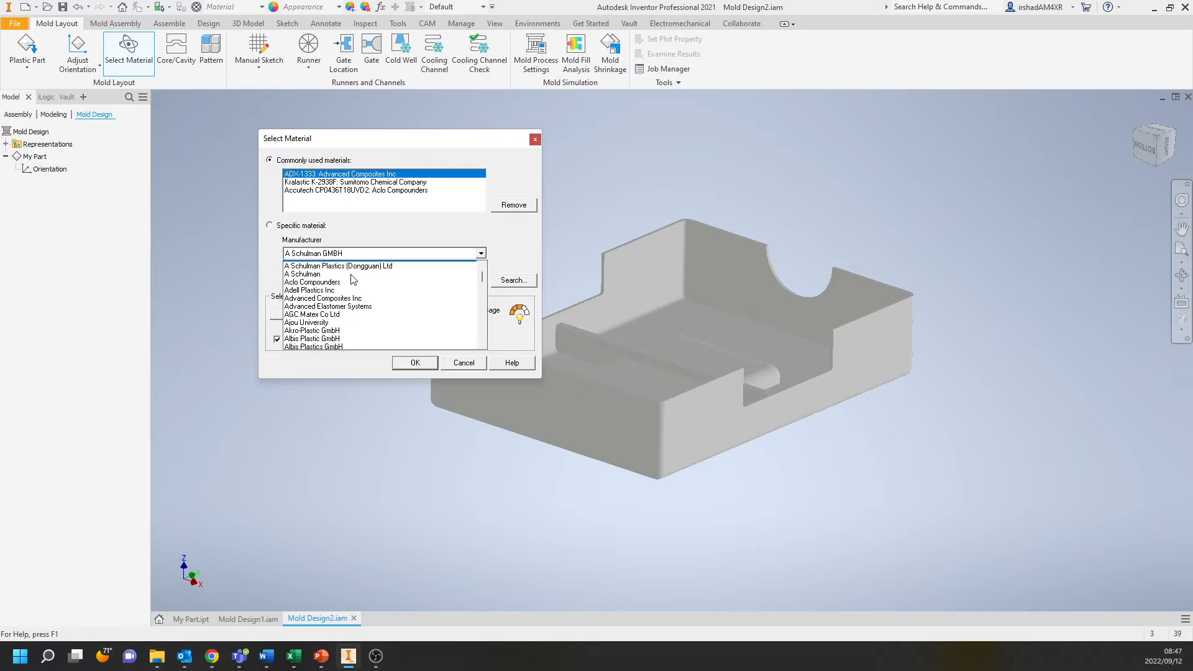
pyautogui.scroll(-10, 353, 280)
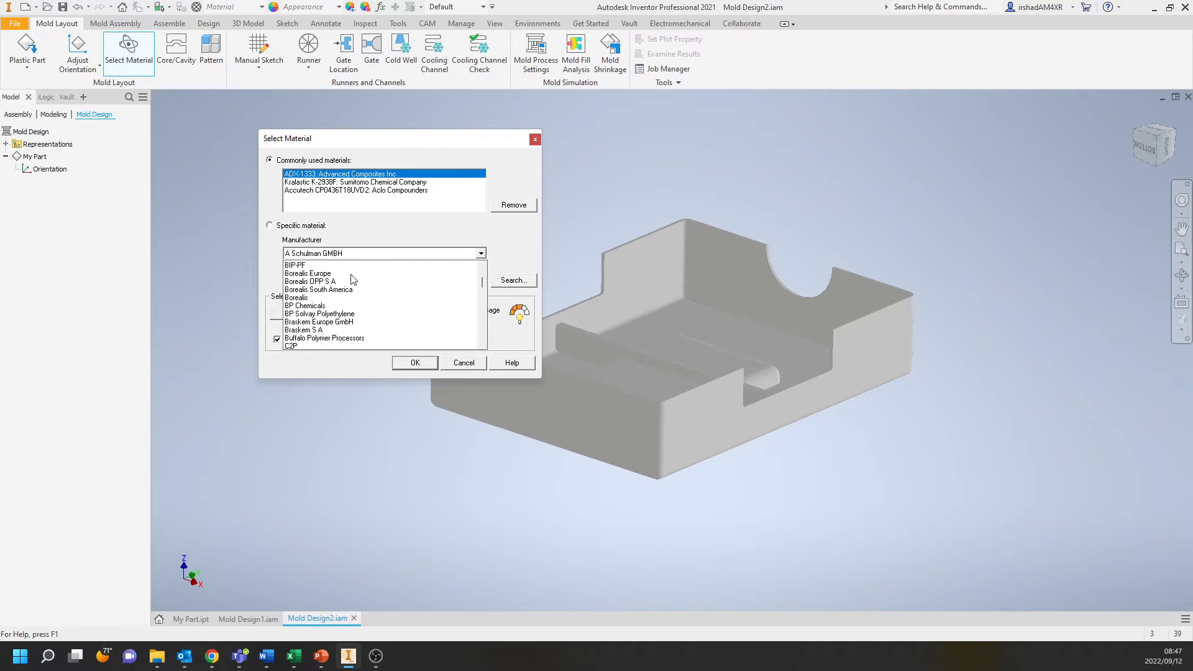
pyautogui.scroll(-5, 352, 280)
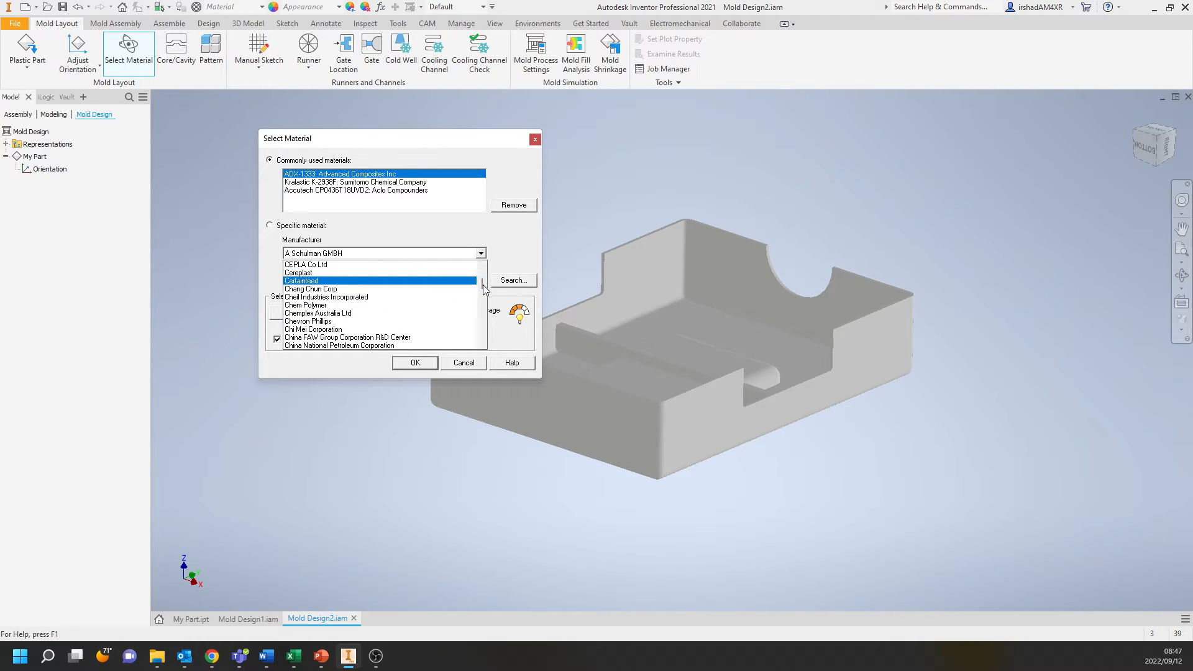
pyautogui.moveTo(483, 287); pyautogui.dragTo(484, 305)
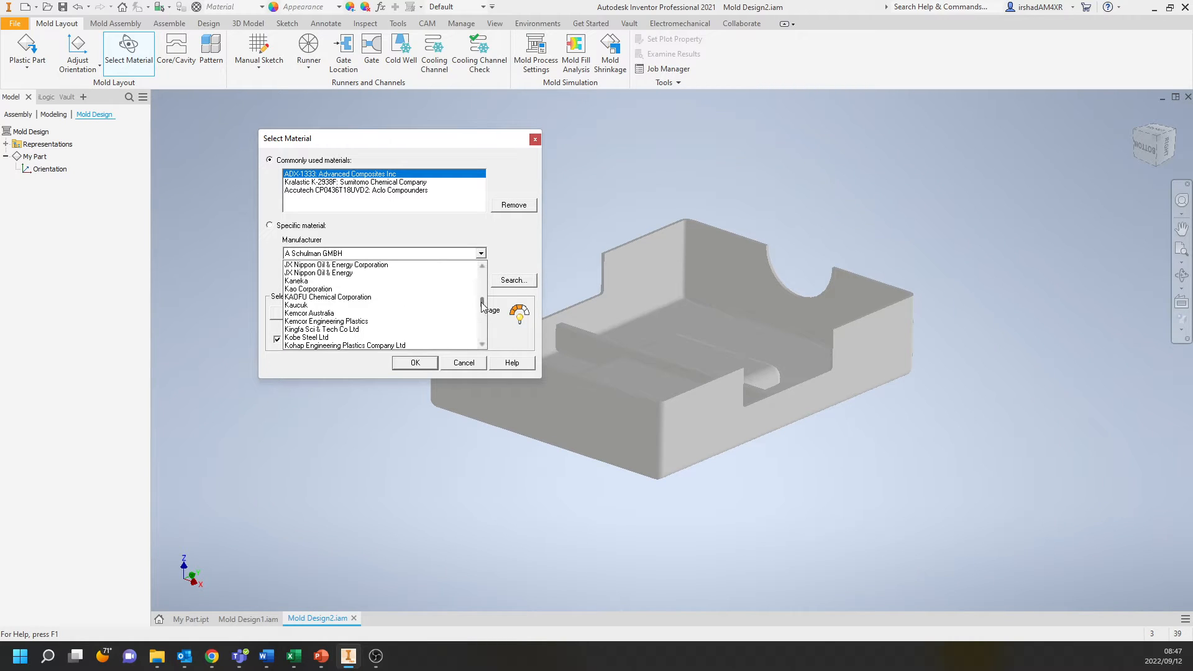
pyautogui.scroll(-3, 371, 331)
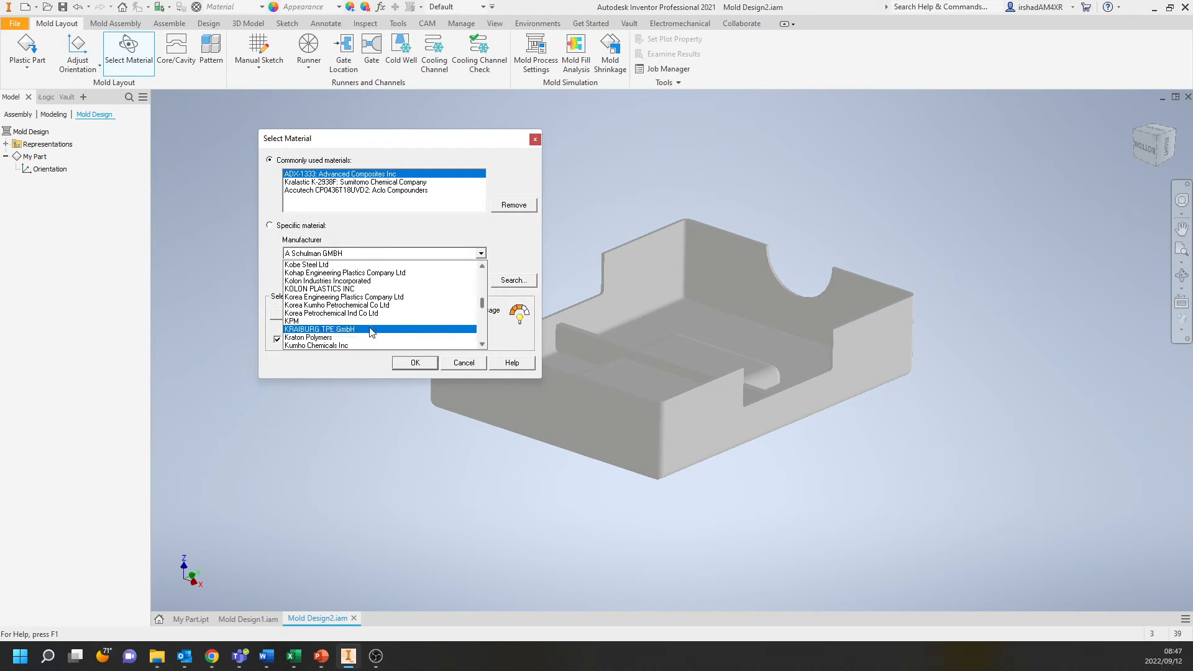
pyautogui.moveTo(483, 306); pyautogui.dragTo(482, 267)
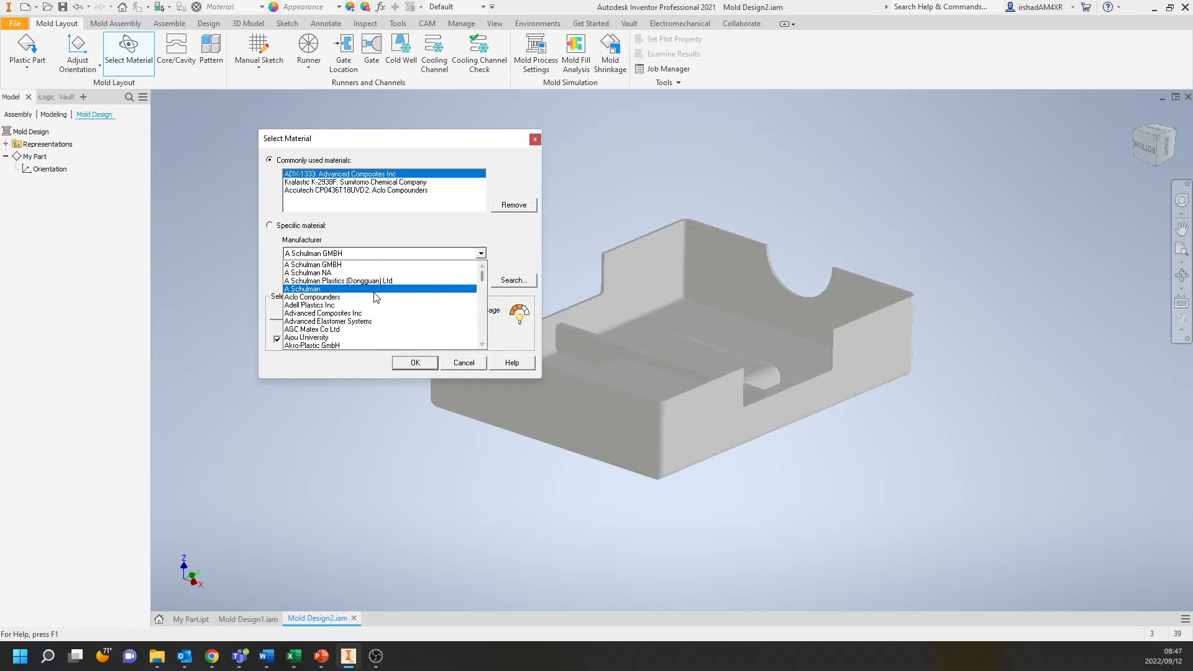
pyautogui.scroll(-2, 345, 341)
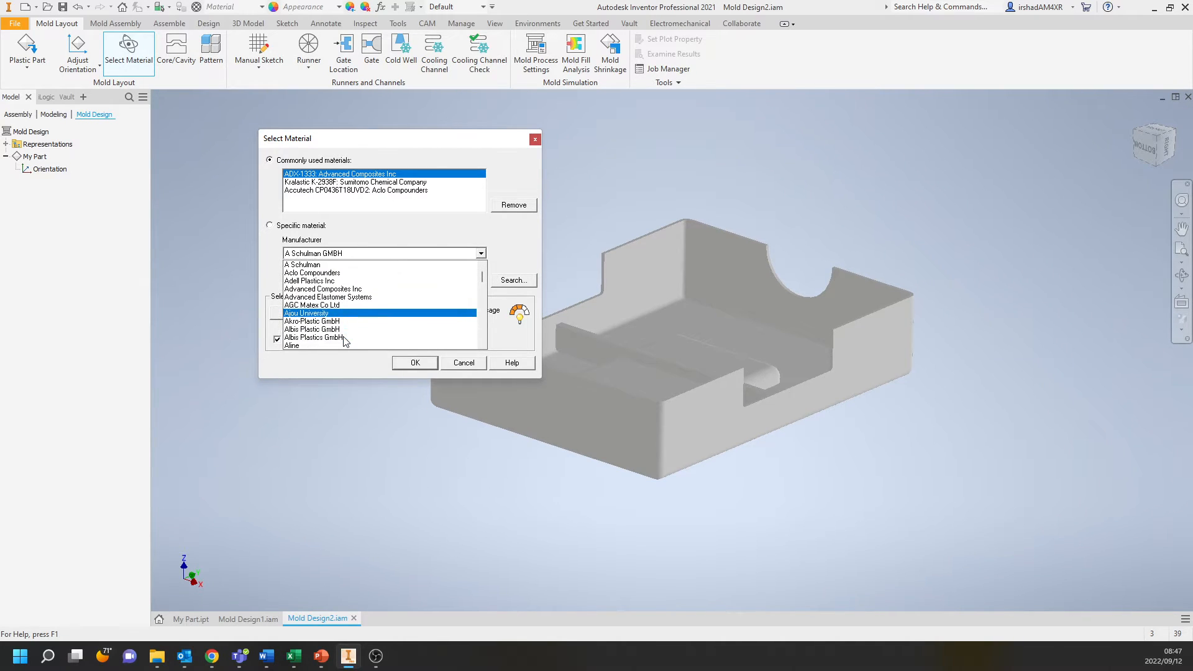
pyautogui.click(351, 333)
# Choose the trade name Akroloy PA GF50 schwarz (2706) and assign this material to the mold design.
pyautogui.click(365, 283)
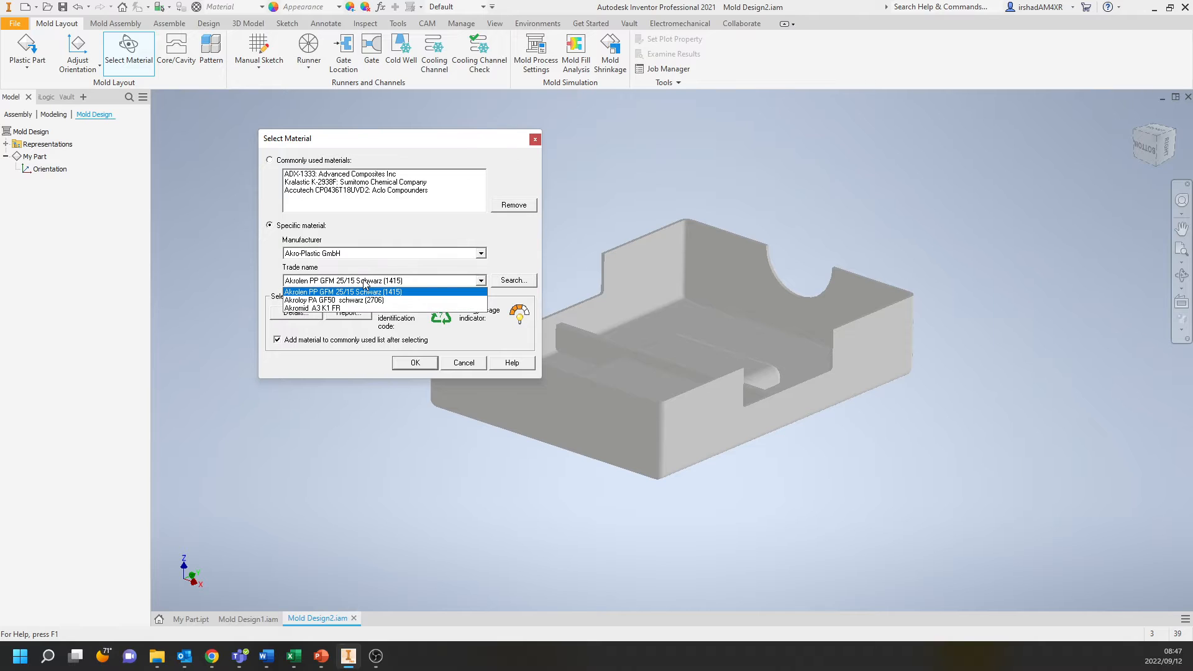
pyautogui.click(351, 301)
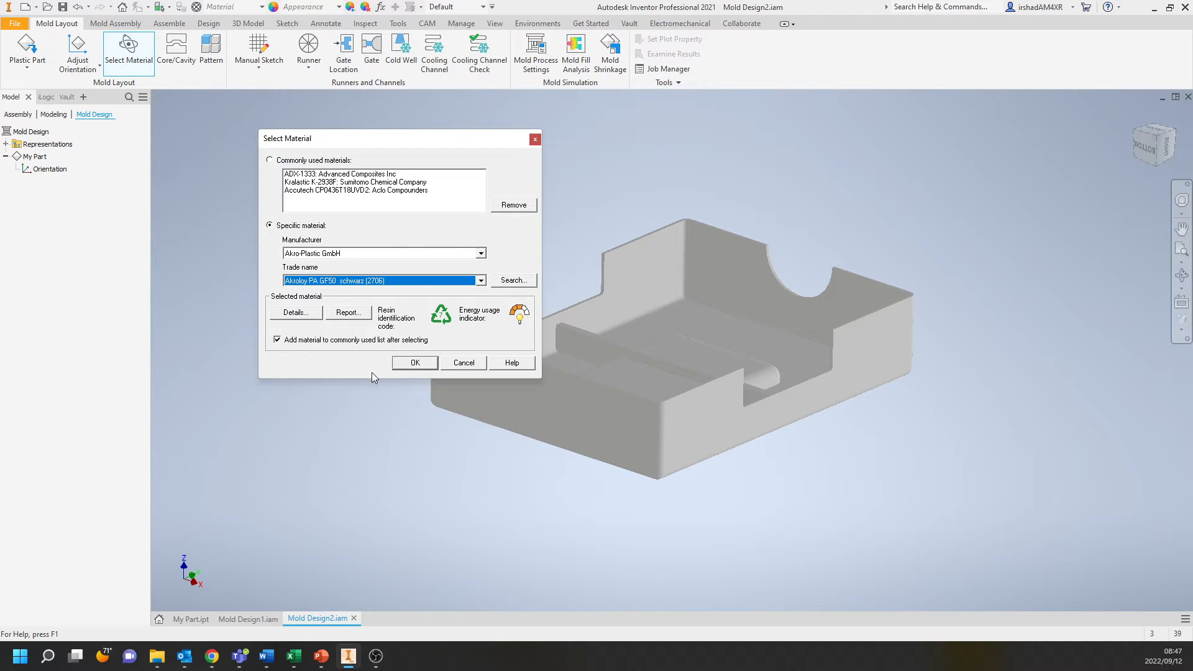
pyautogui.click(422, 363)
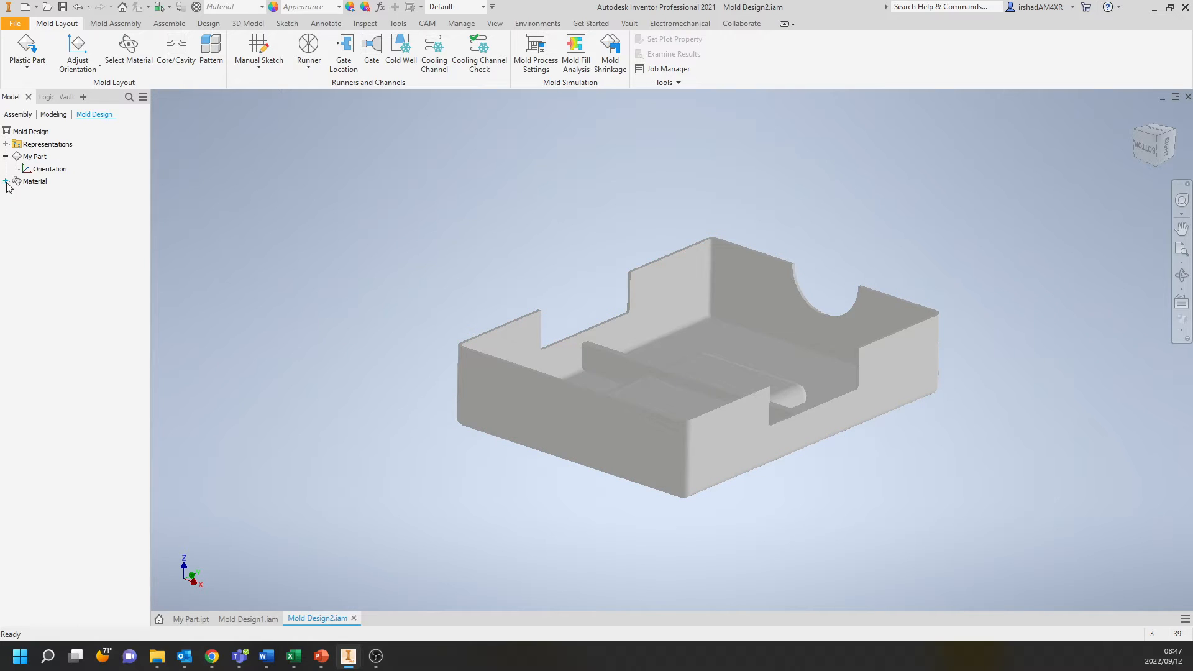
pyautogui.click(24, 159)
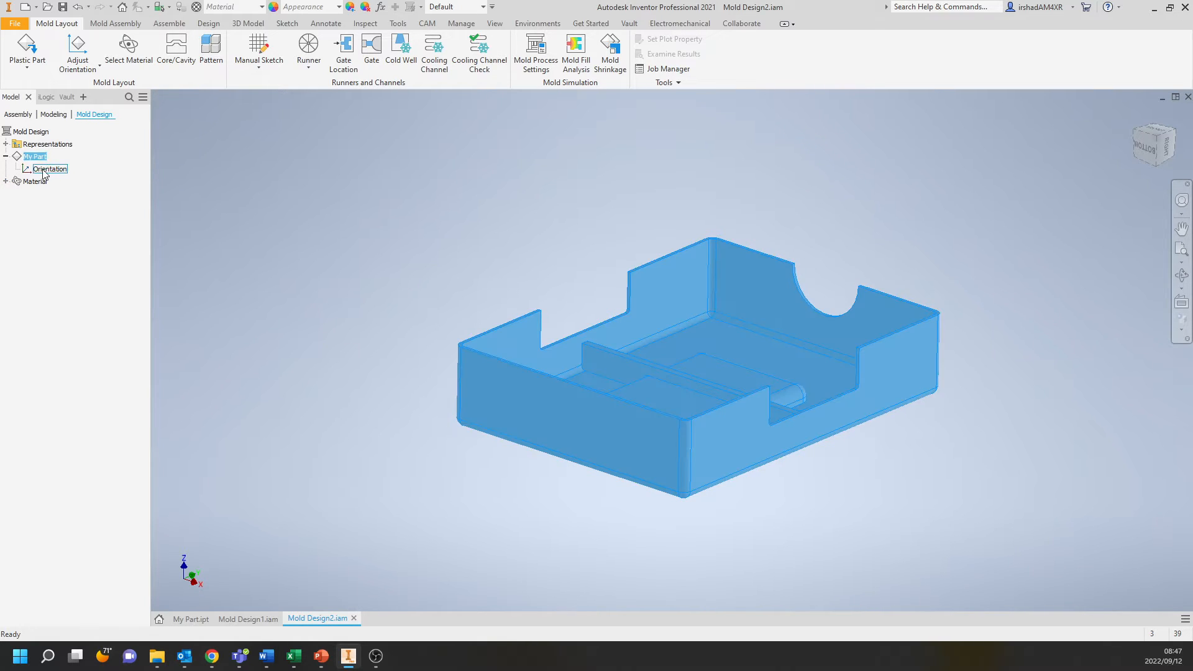
pyautogui.click(329, 229)
pyautogui.moveTo(305, 236)
pyautogui.mouseDown(button='middle')
pyautogui.moveTo(340, 253)
pyautogui.moveTo(307, 231)
pyautogui.mouseUp(button='middle')
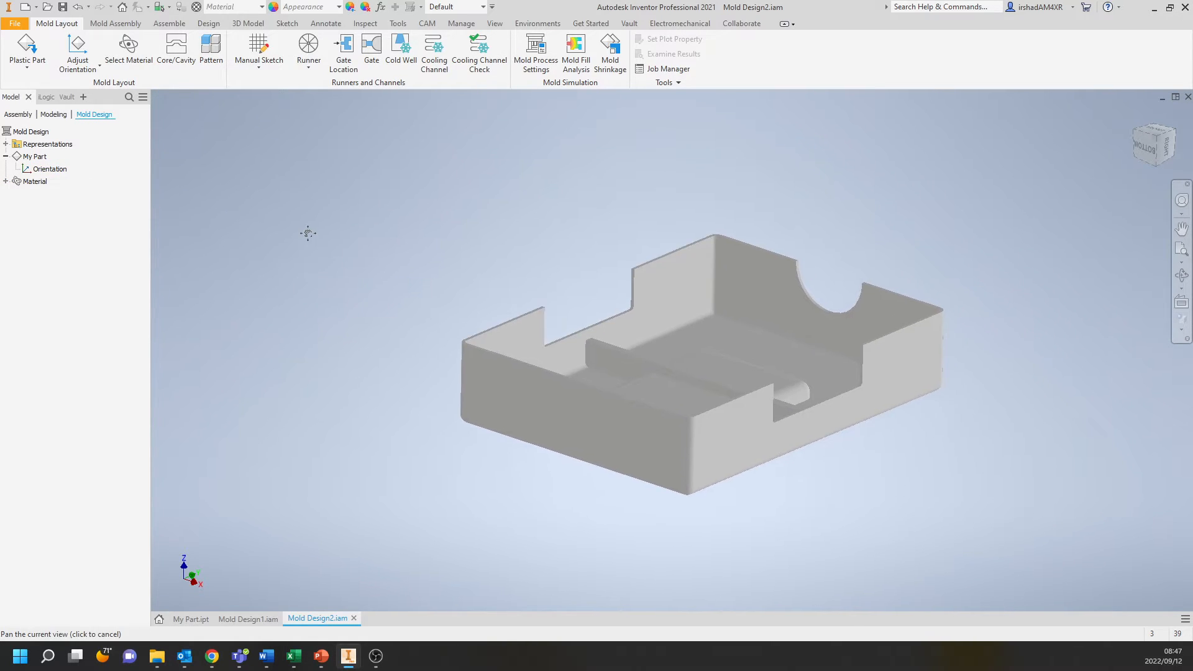
pyautogui.moveTo(442, 264); pyautogui.dragTo(349, 286, button='middle')
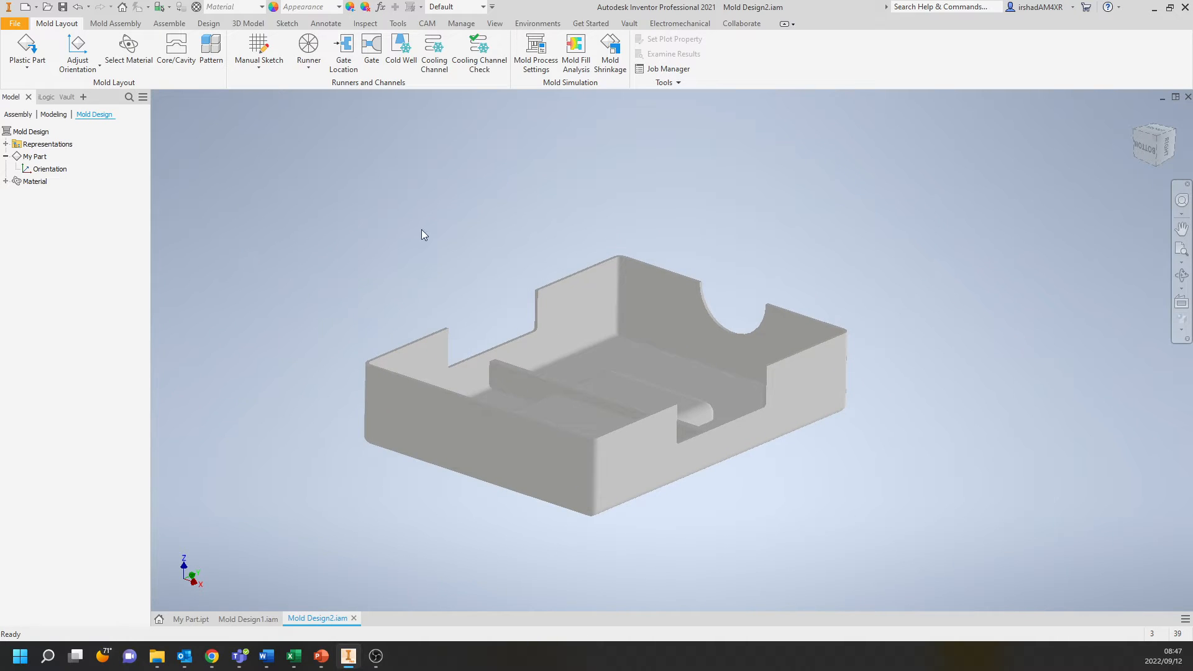
pyautogui.moveTo(668, 152); pyautogui.dragTo(661, 162, button='middle')
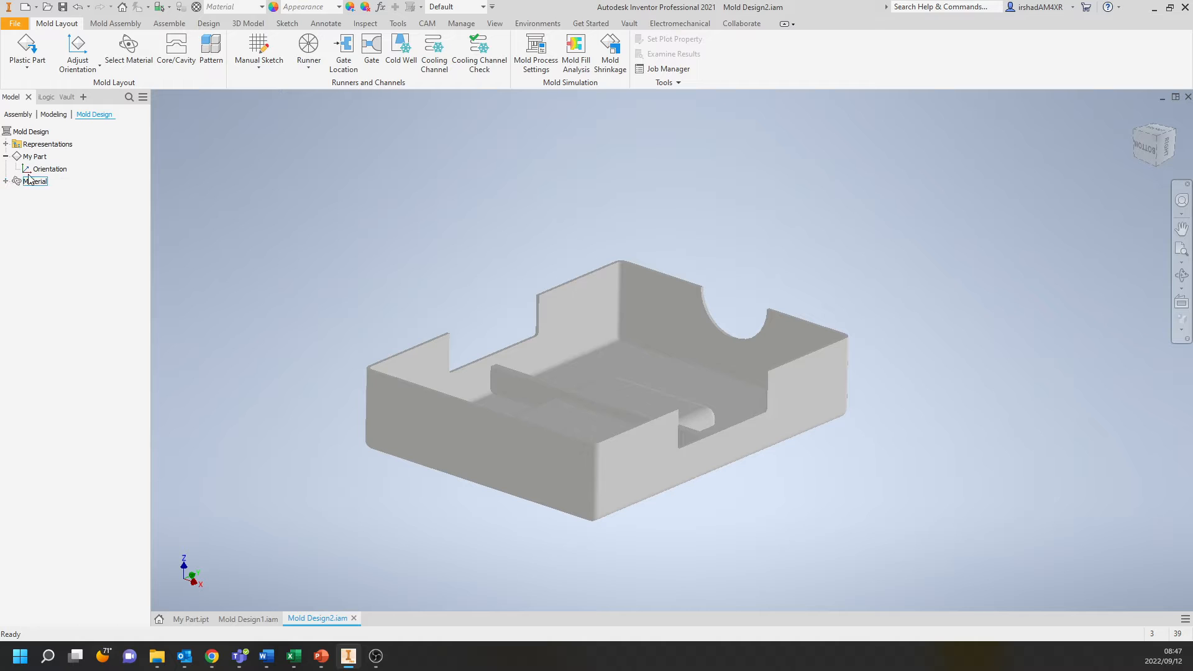
pyautogui.moveTo(484, 270); pyautogui.dragTo(483, 245, button='middle')
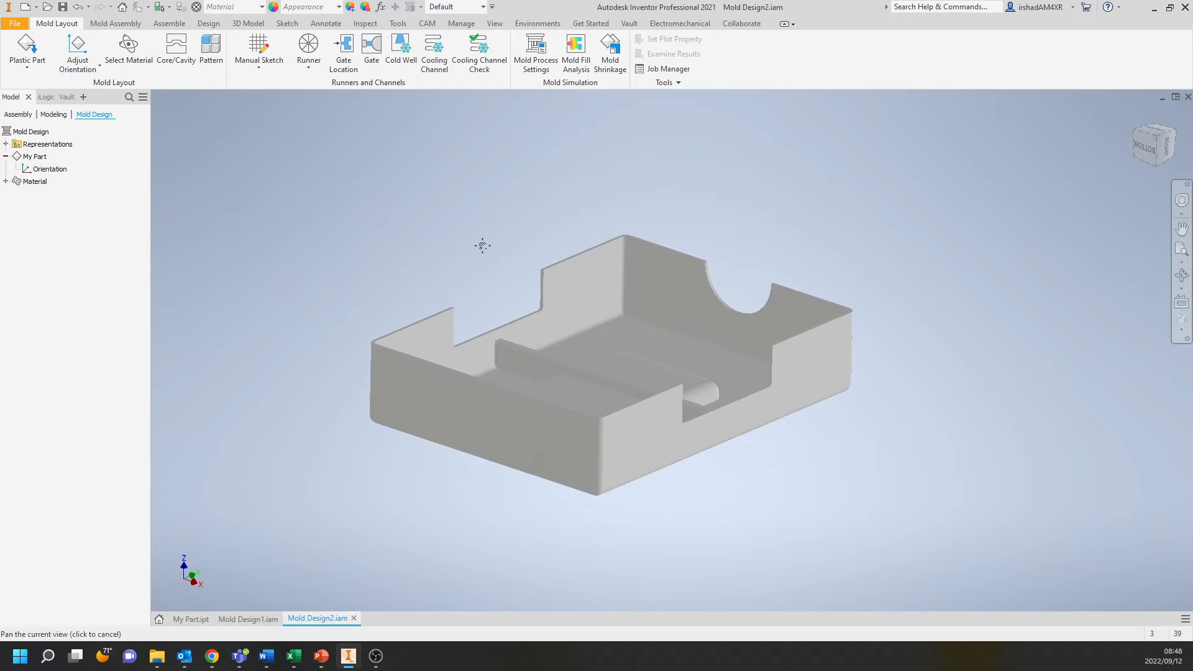
pyautogui.moveTo(386, 206); pyautogui.dragTo(477, 227, button='middle')
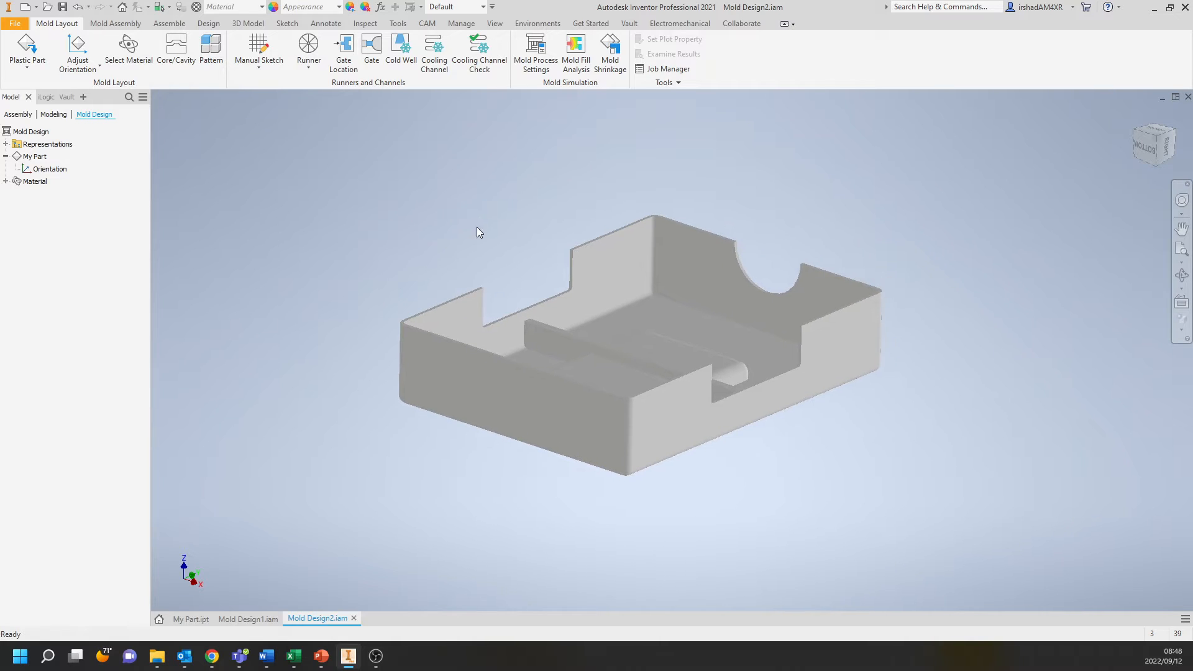
# Enter the Core/Cavity environment for the tray and inspect its interior, divider rib and wall cut-outs.
pyautogui.click(179, 47)
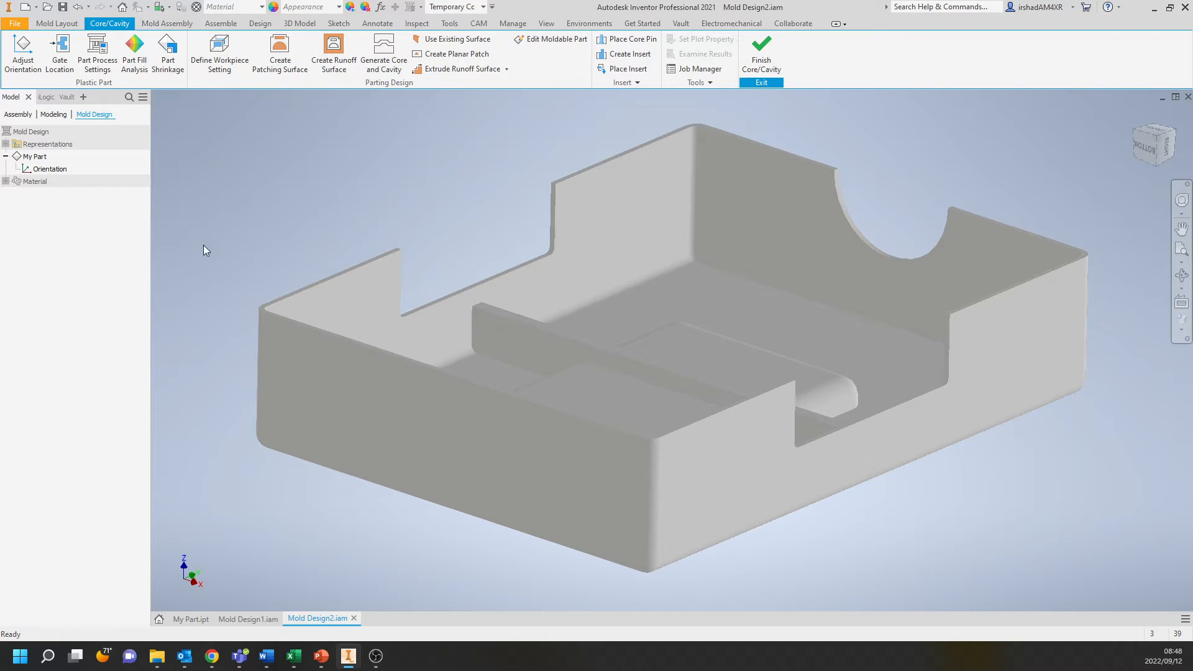
pyautogui.moveTo(310, 243); pyautogui.dragTo(346, 242, button='middle')
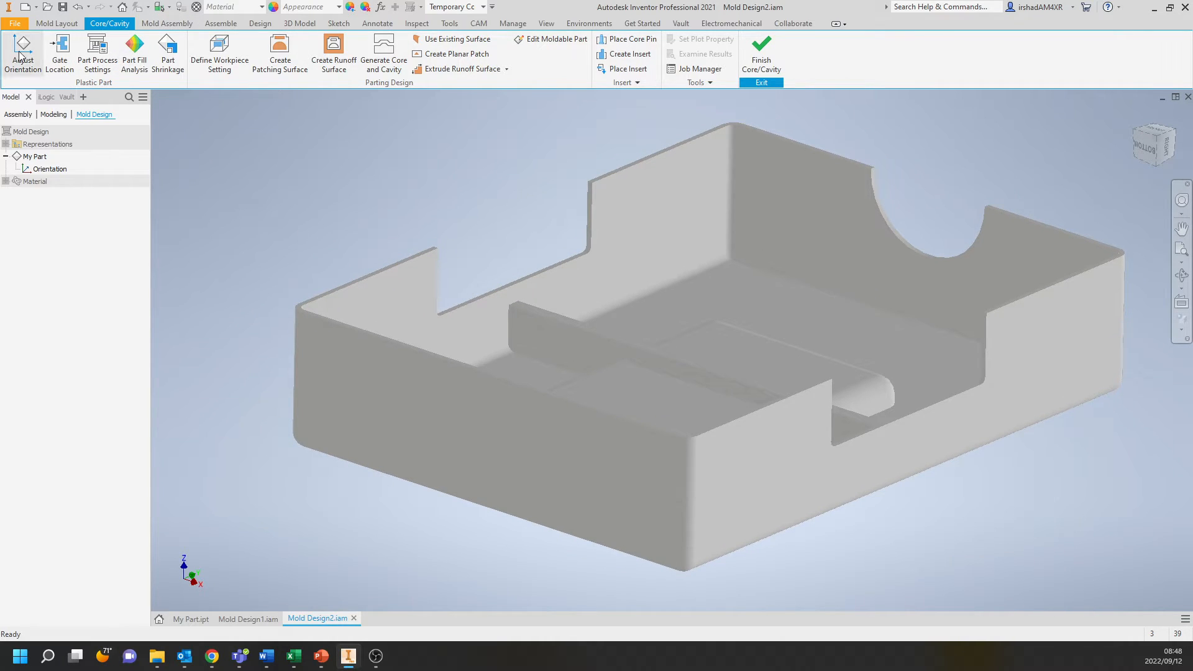
pyautogui.moveTo(336, 186); pyautogui.dragTo(312, 199, button='middle')
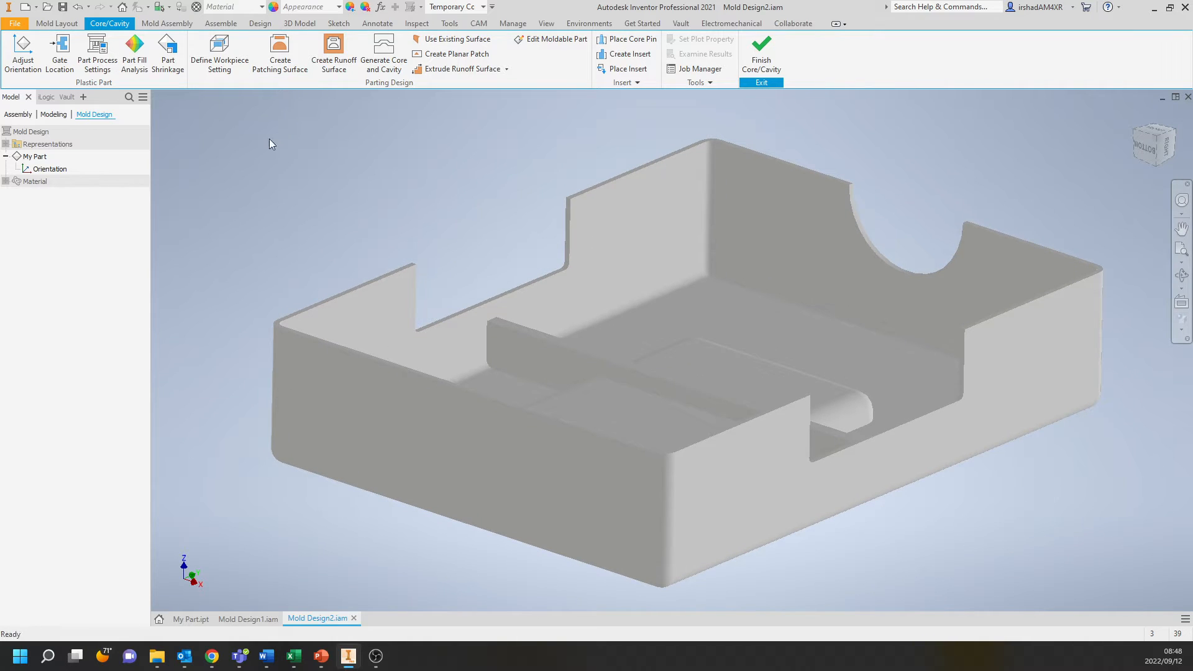
pyautogui.scroll(5, 356, 194)
pyautogui.moveTo(386, 214); pyautogui.dragTo(368, 260, button='middle')
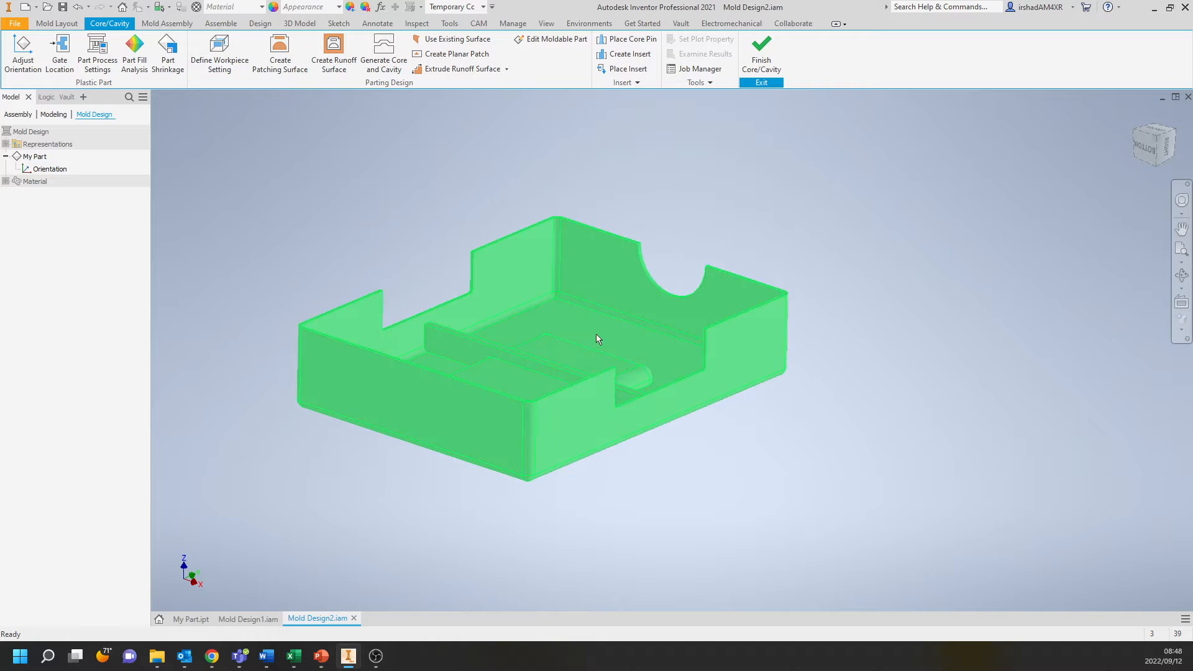
pyautogui.scroll(-3, 493, 320)
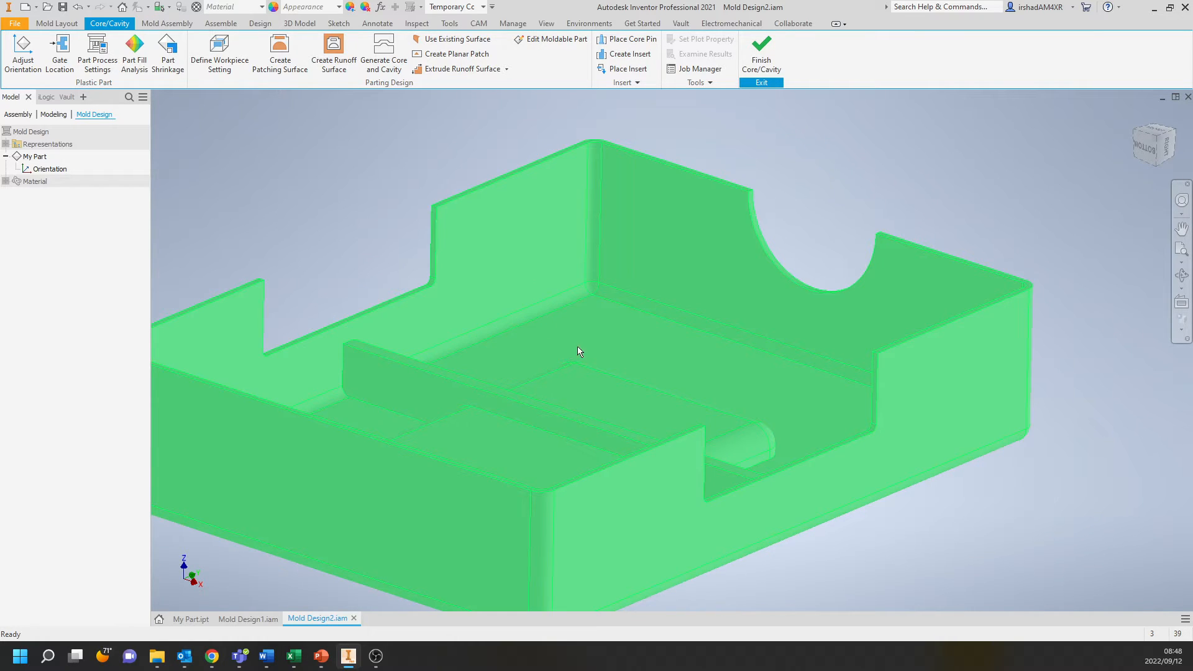
pyautogui.keyDown('shift'); pyautogui.moveTo(578, 352); pyautogui.dragTo(645, 400, button='middle'); pyautogui.keyUp('shift')
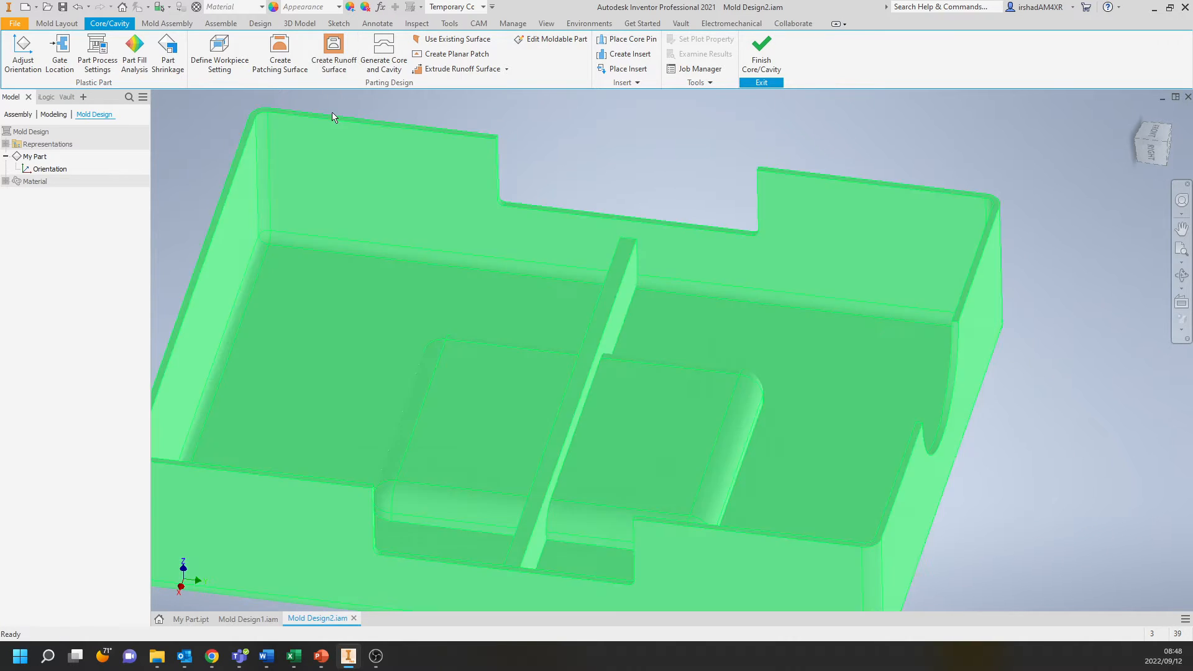
# Try to create a runoff surface for the tray.
pyautogui.keyDown('shift'); pyautogui.moveTo(394, 197); pyautogui.dragTo(463, 308, button='middle'); pyautogui.keyUp('shift')
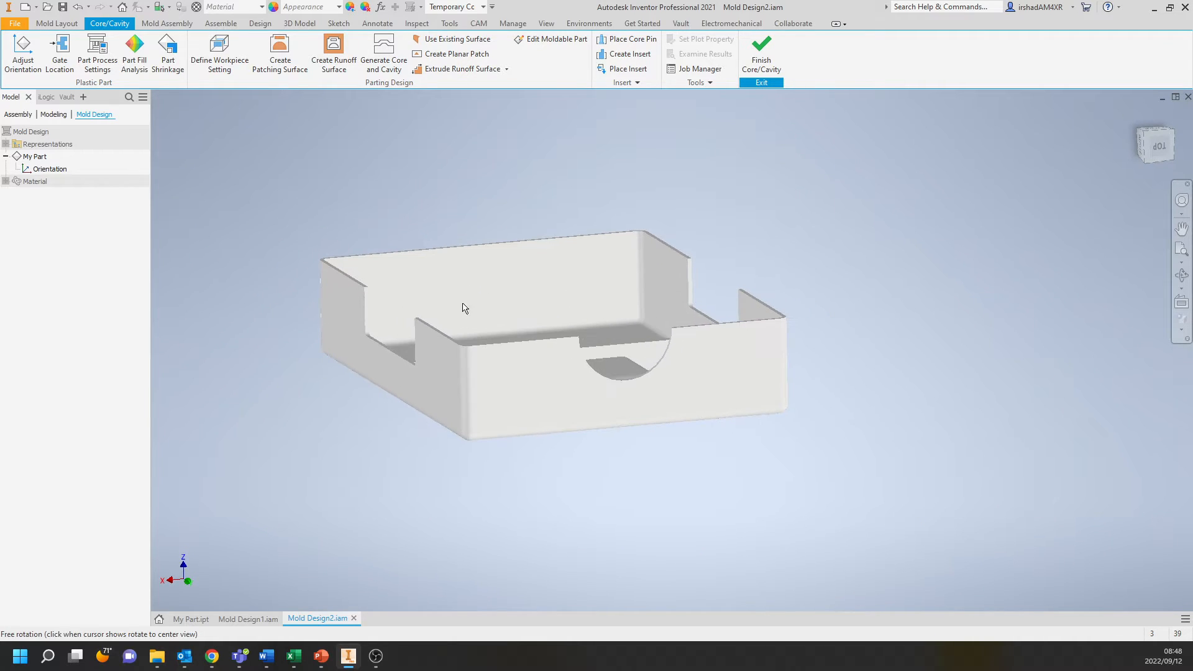
pyautogui.click(327, 59)
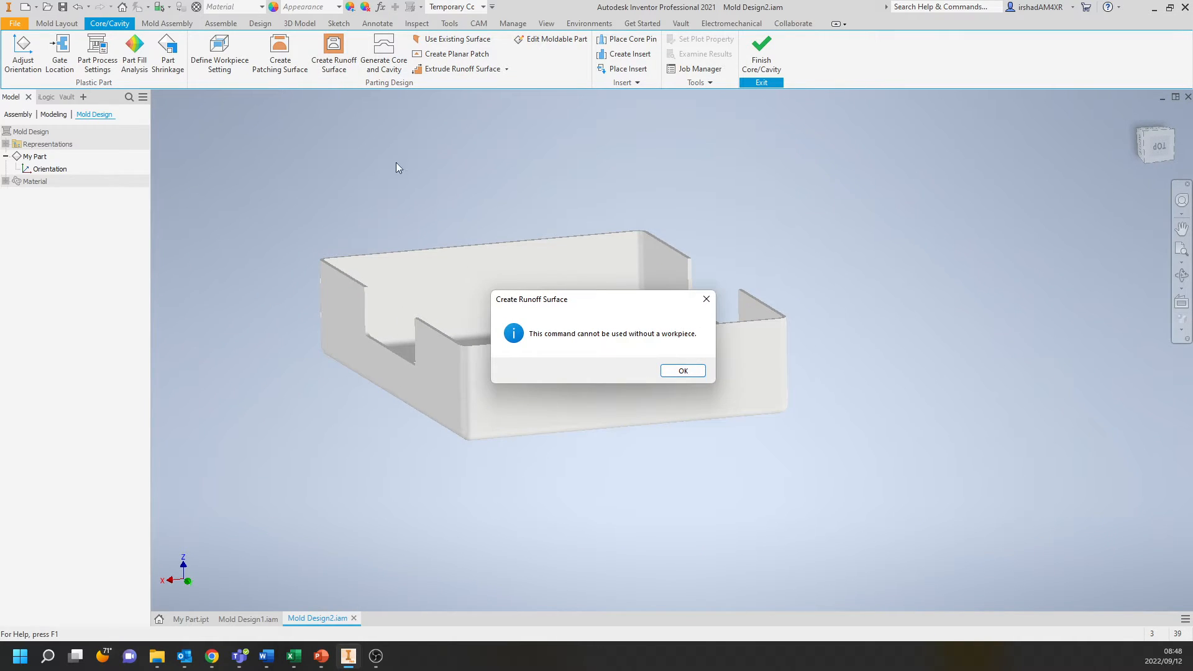
pyautogui.click(684, 370)
# Start defining the workpiece setting and inspect the rectangular boundary box around the tray.
pyautogui.keyDown('shift'); pyautogui.moveTo(683, 370); pyautogui.dragTo(526, 271, button='middle'); pyautogui.keyUp('shift')
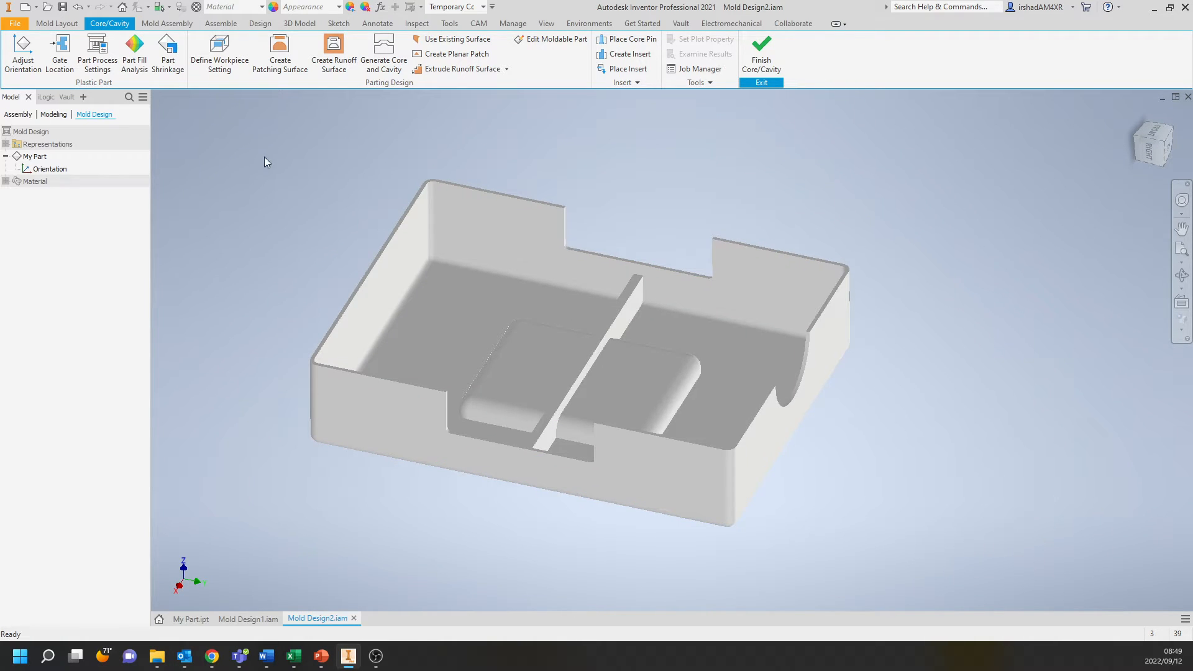
pyautogui.click(219, 52)
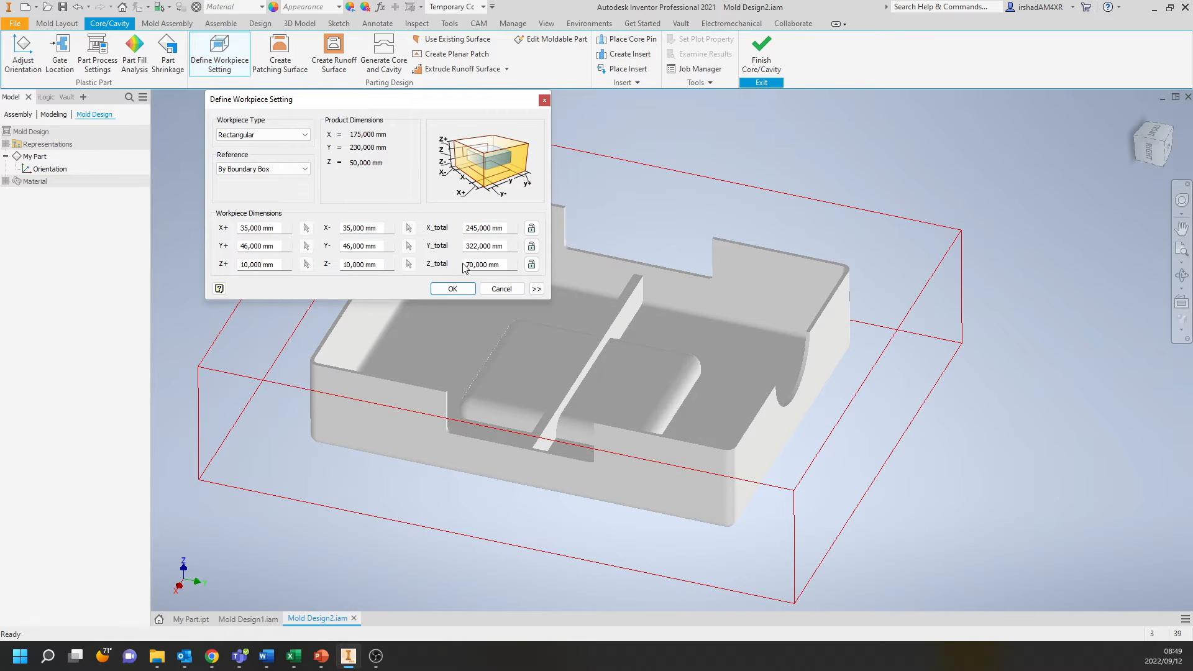
pyautogui.moveTo(656, 318); pyautogui.dragTo(716, 288, button='middle')
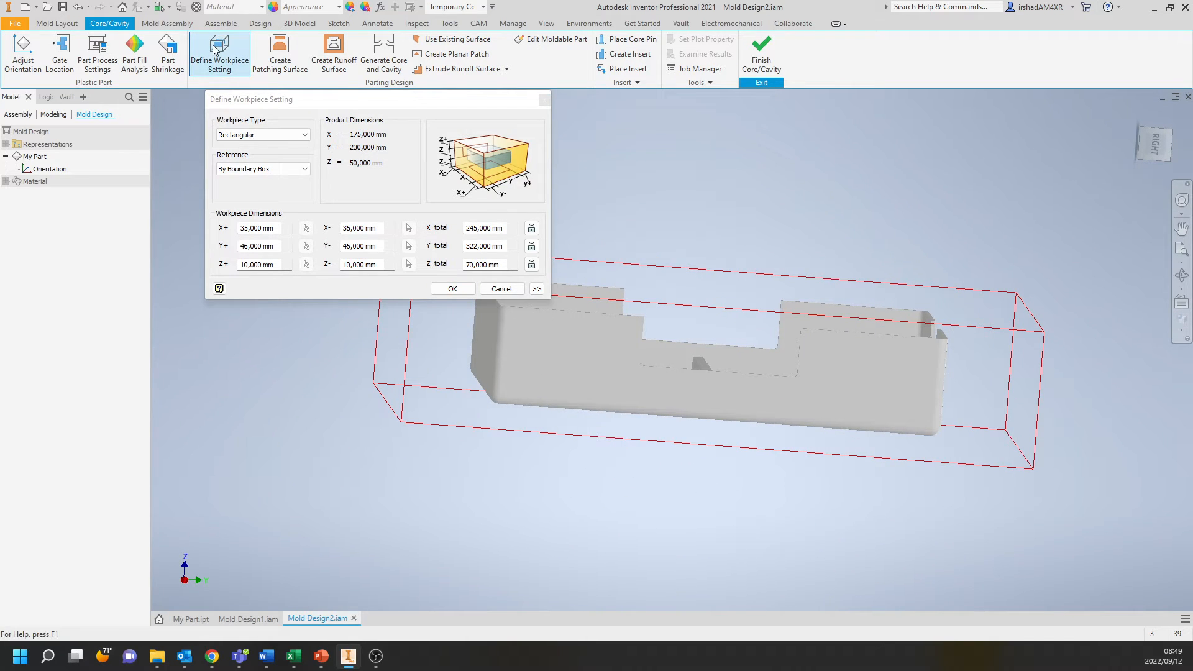
pyautogui.keyDown('shift'); pyautogui.moveTo(752, 252); pyautogui.dragTo(834, 267, button='middle'); pyautogui.keyUp('shift')
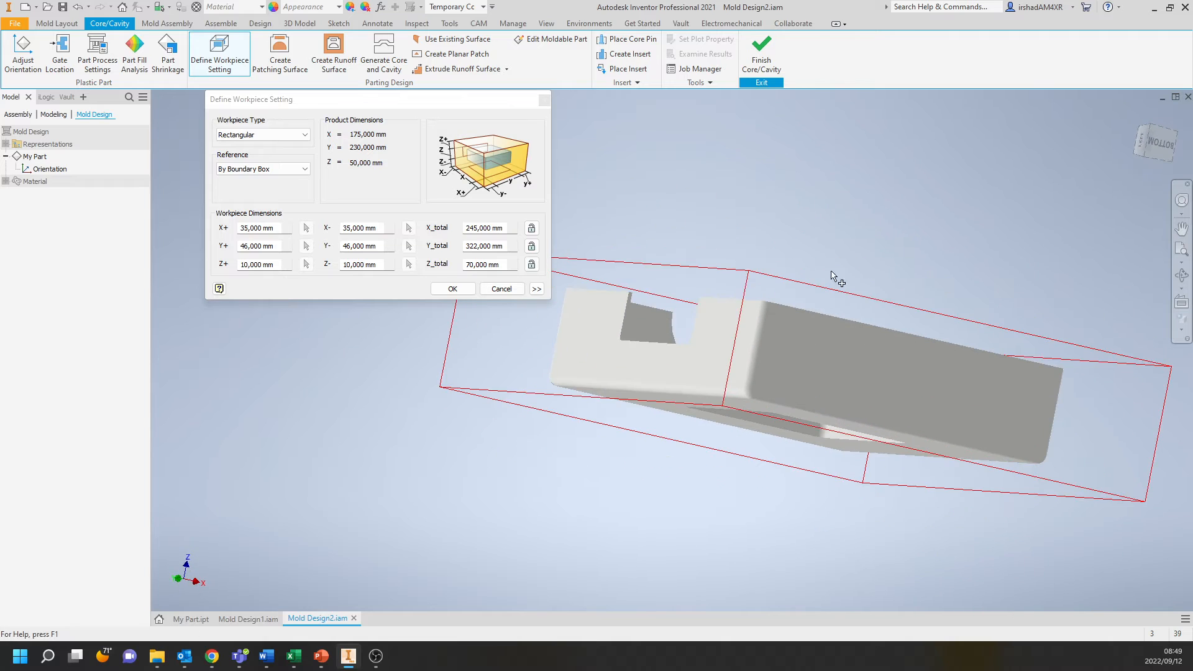
pyautogui.click(509, 231)
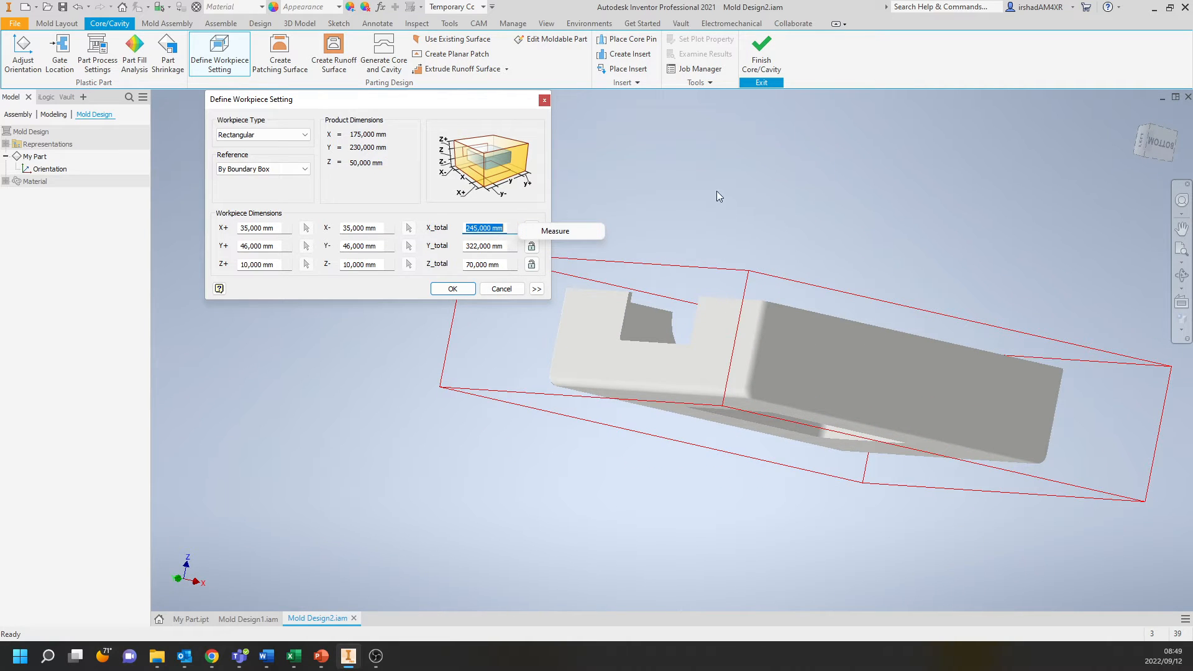
pyautogui.keyDown('shift'); pyautogui.moveTo(735, 187); pyautogui.dragTo(582, 335, button='middle'); pyautogui.keyUp('shift')
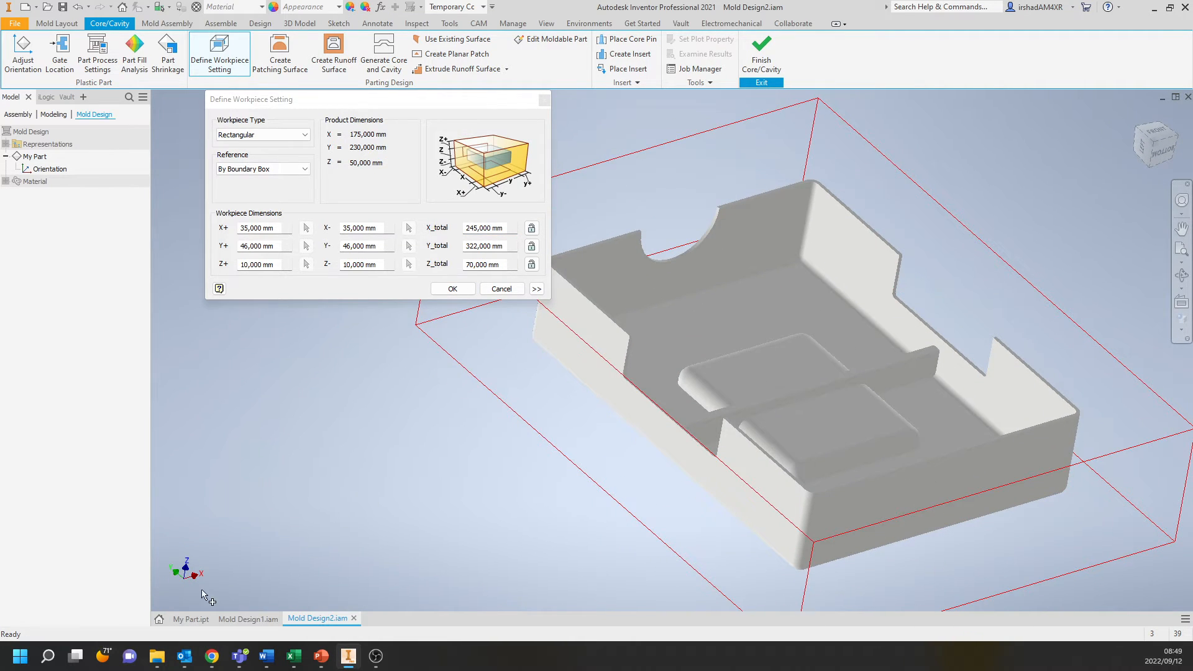
pyautogui.scroll(3, 355, 427)
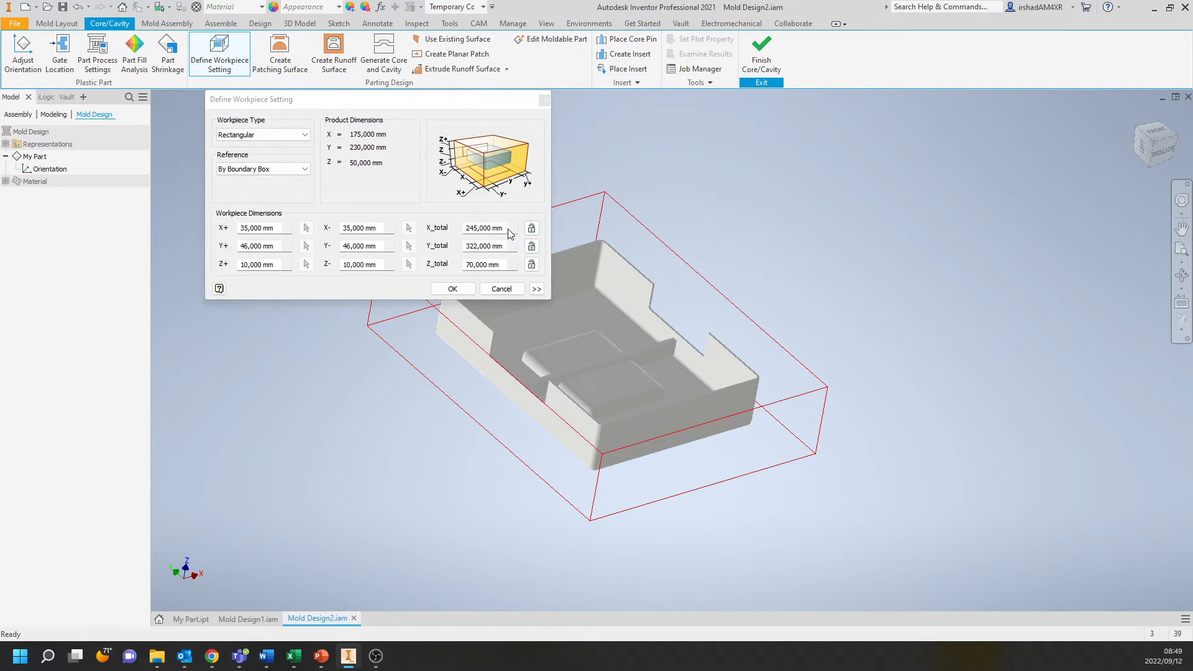
# Set the workpiece's X_total to 250 mm and Y_total to 300 mm, and check the resized box around the tray.
pyautogui.click(509, 229)
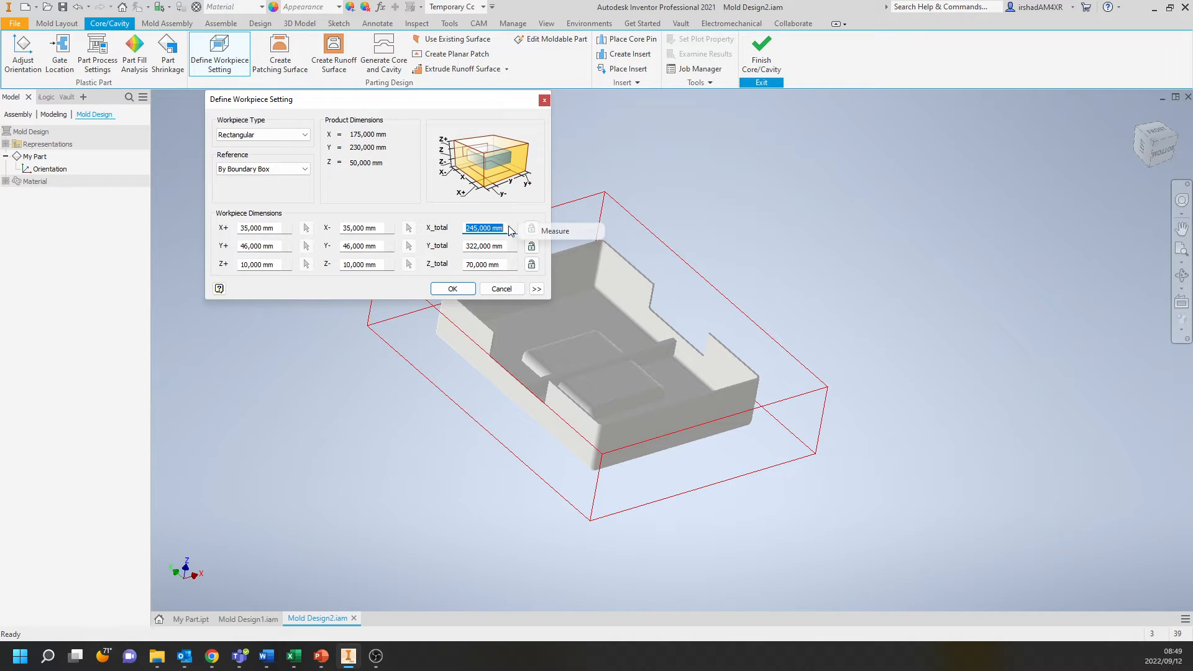
pyautogui.click(489, 228)
pyautogui.doubleClick(494, 228)
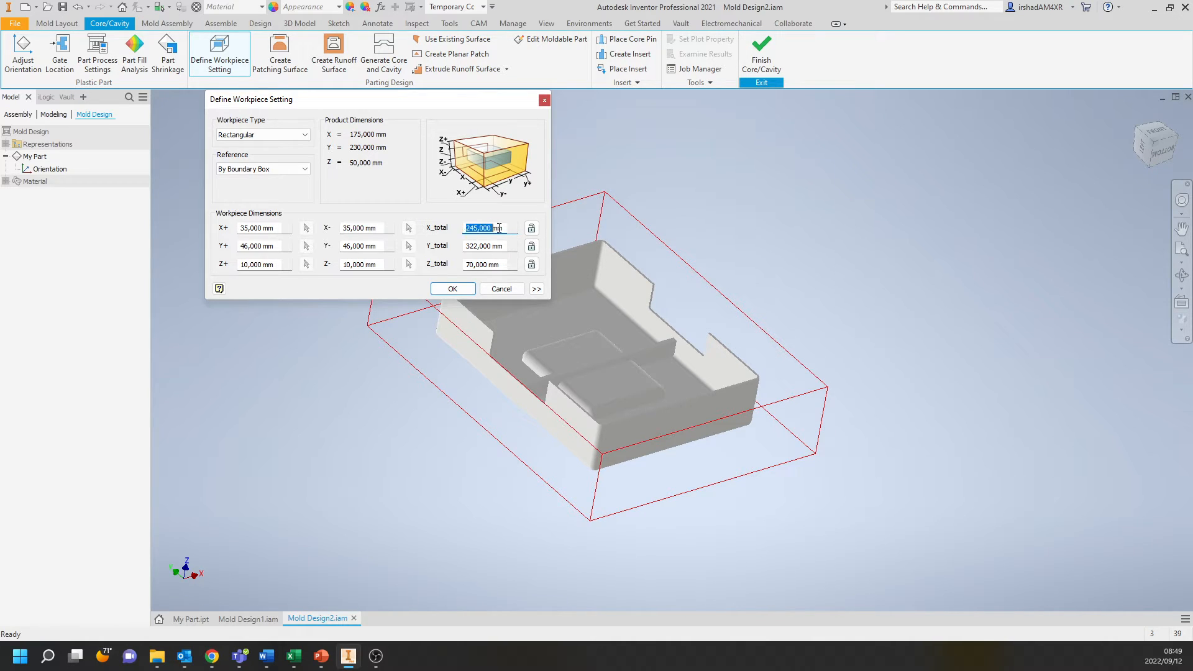
pyautogui.click(490, 228)
pyautogui.write('0')
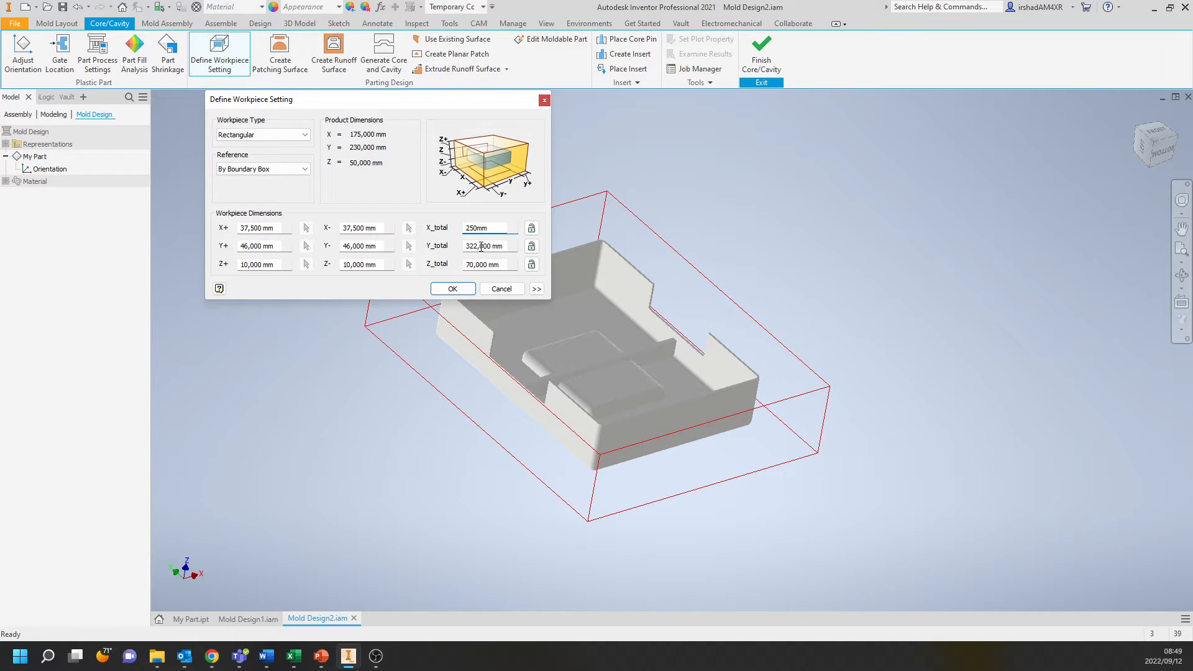
pyautogui.click(488, 246)
pyautogui.write('300')
pyautogui.keyDown('shift'); pyautogui.moveTo(766, 294); pyautogui.dragTo(730, 311, button='middle'); pyautogui.keyUp('shift')
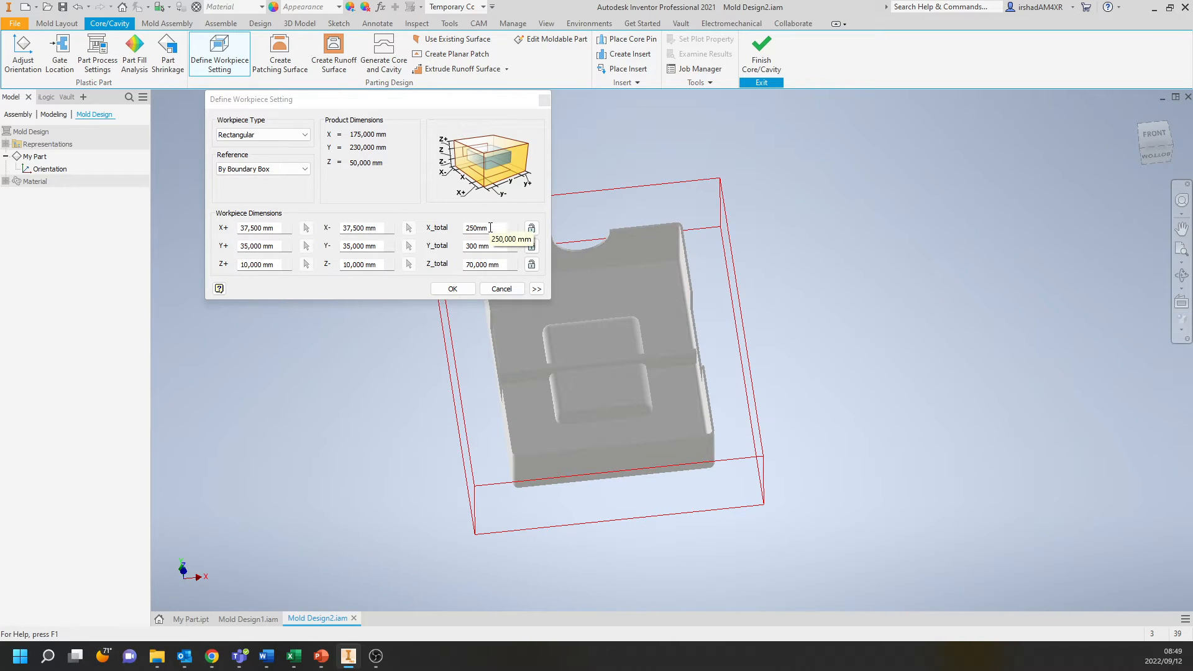
pyautogui.keyDown('shift'); pyautogui.moveTo(559, 215); pyautogui.dragTo(615, 208, button='middle'); pyautogui.keyUp('shift')
pyautogui.keyDown('shift'); pyautogui.moveTo(686, 338); pyautogui.dragTo(652, 396, button='middle'); pyautogui.keyUp('shift')
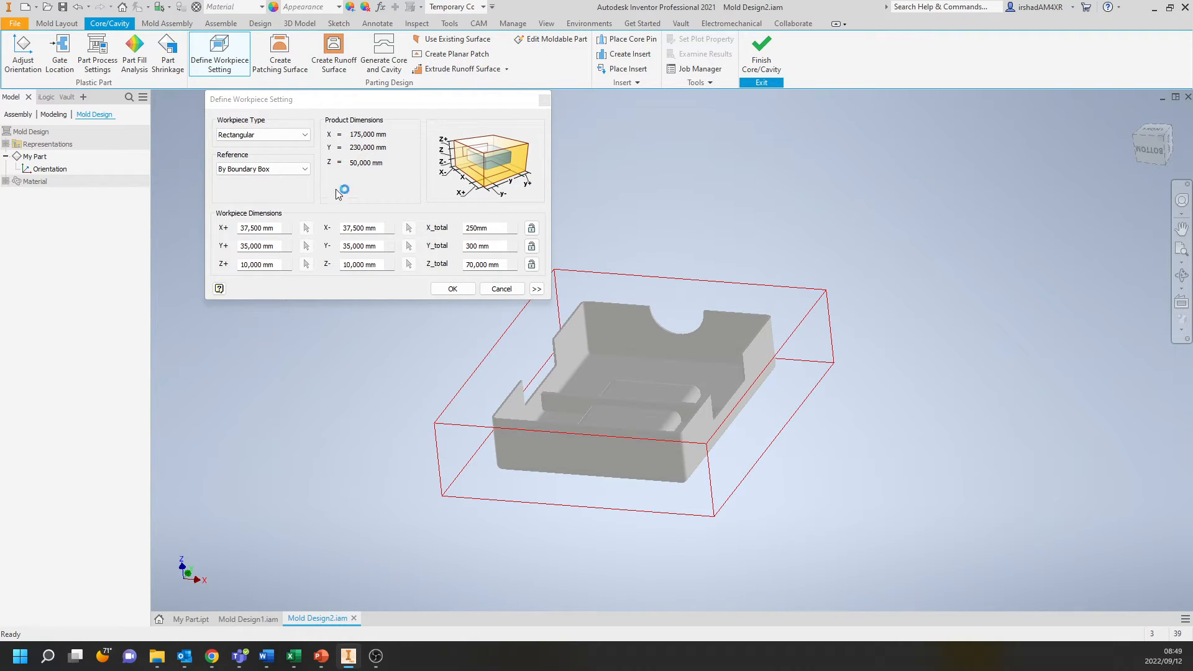
# Keep the workpiece type Rectangular, try the reference By References and return it to By Boundary Box.
pyautogui.click(304, 135)
pyautogui.click(300, 145)
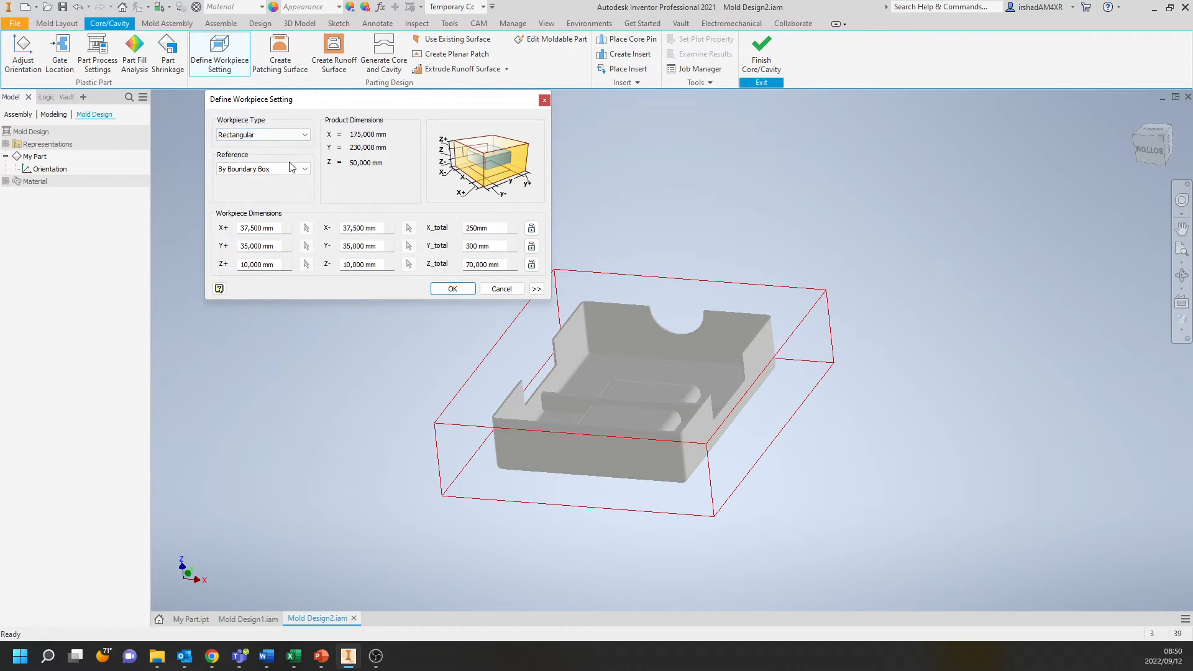
pyautogui.click(290, 167)
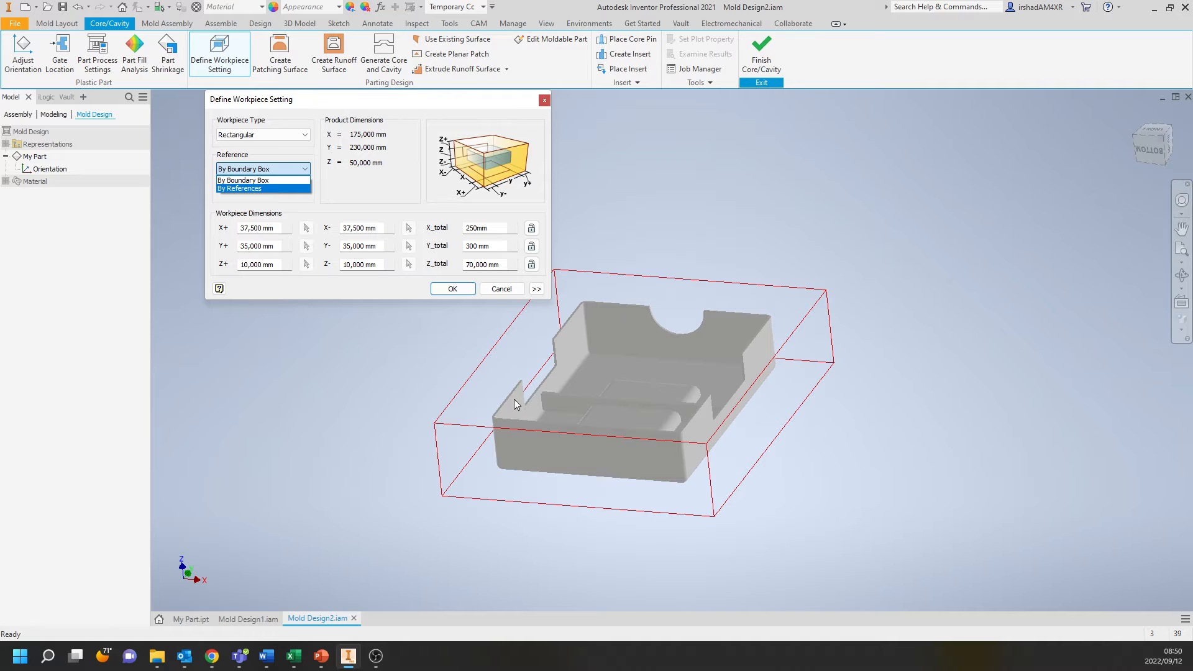
pyautogui.click(264, 188)
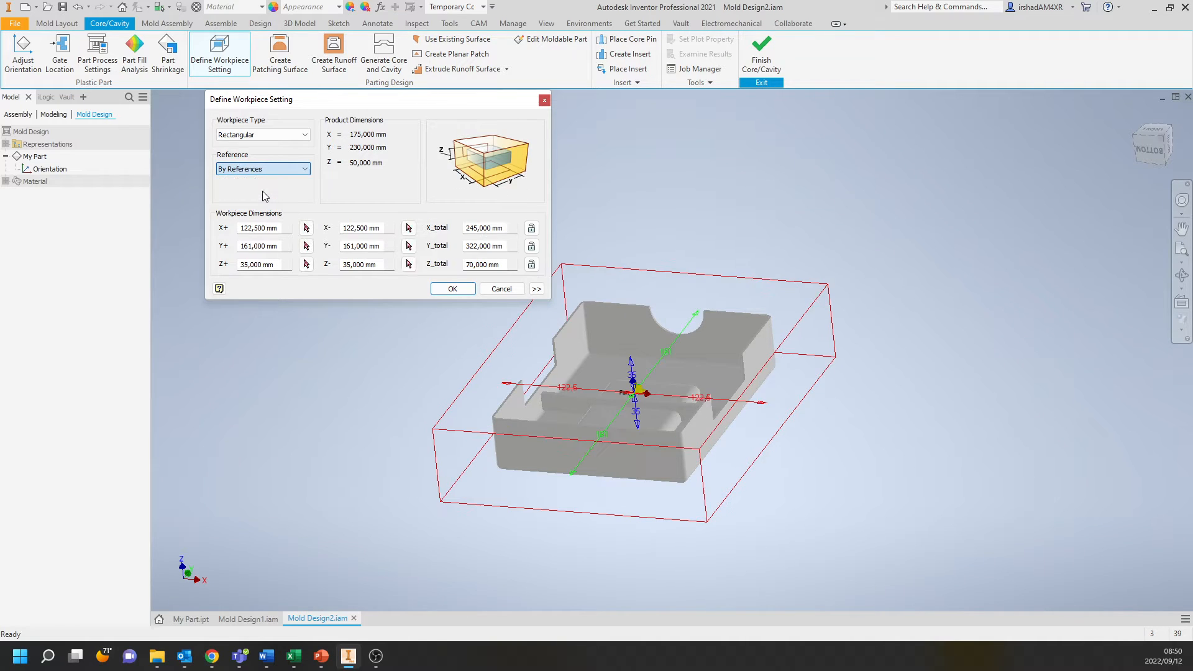
pyautogui.click(264, 169)
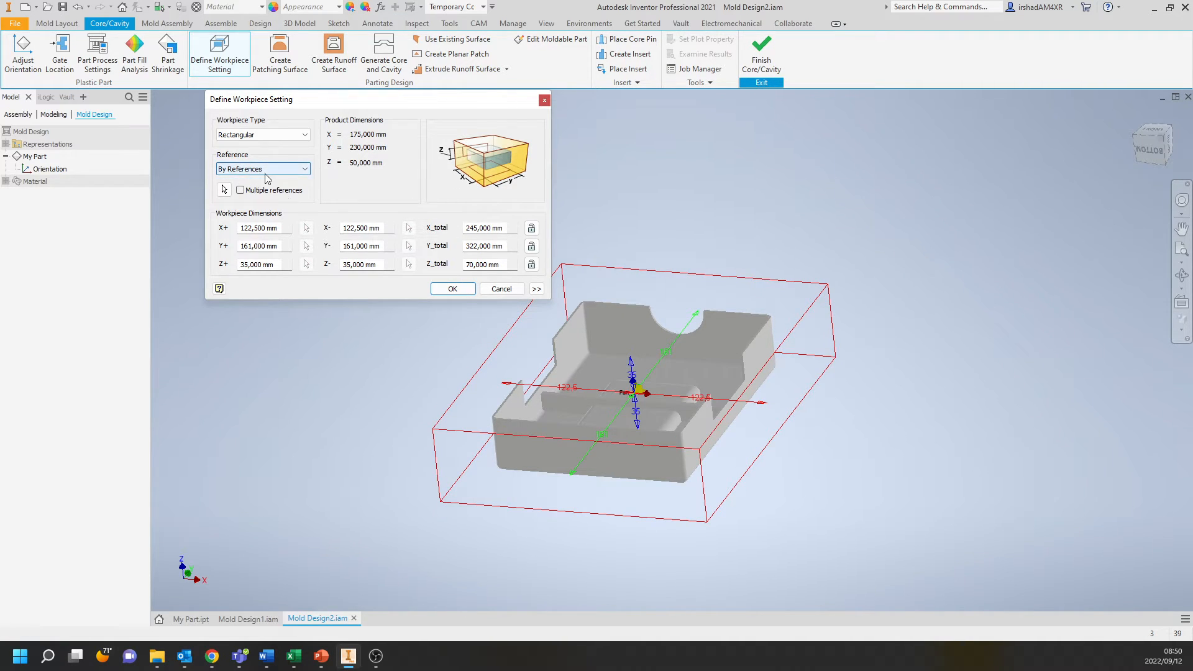
pyautogui.click(260, 178)
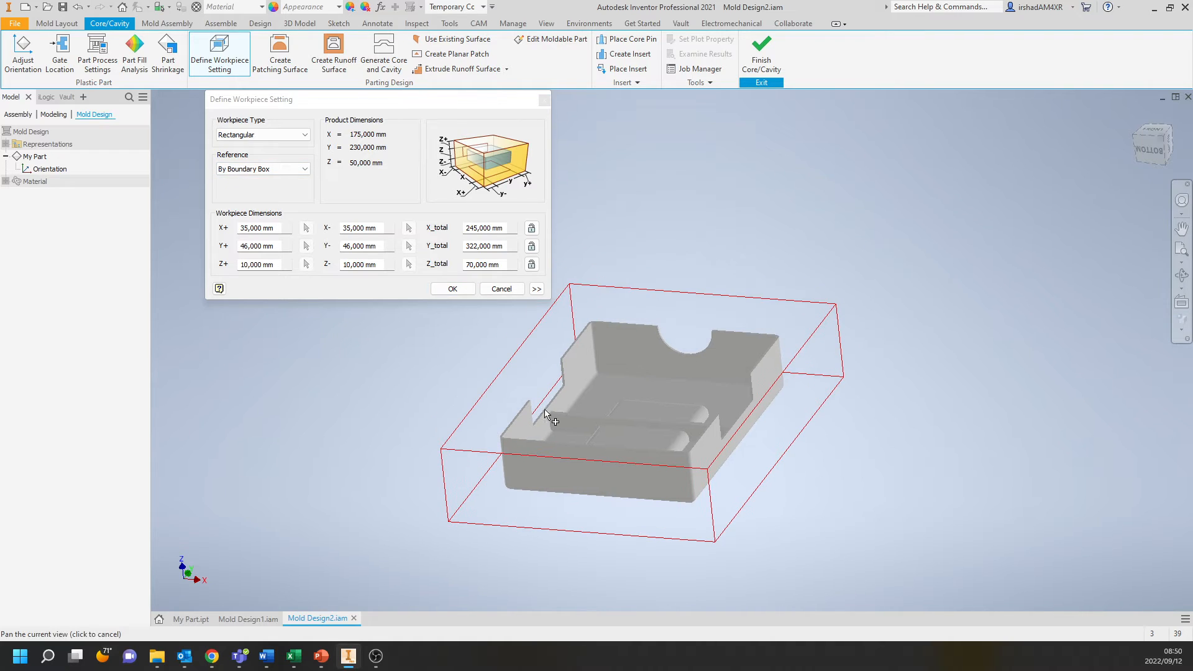
# Set the boundary-box workpiece's Y_total to 300 mm and X_total to 250 mm.
pyautogui.doubleClick(488, 247)
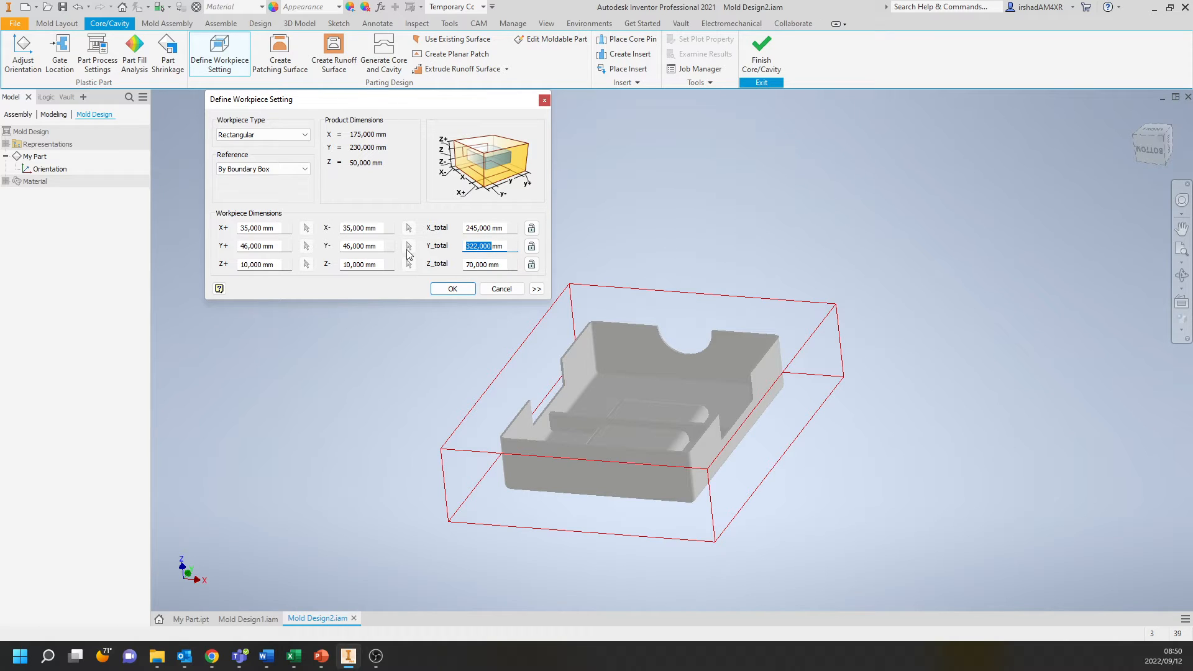
pyautogui.write('300')
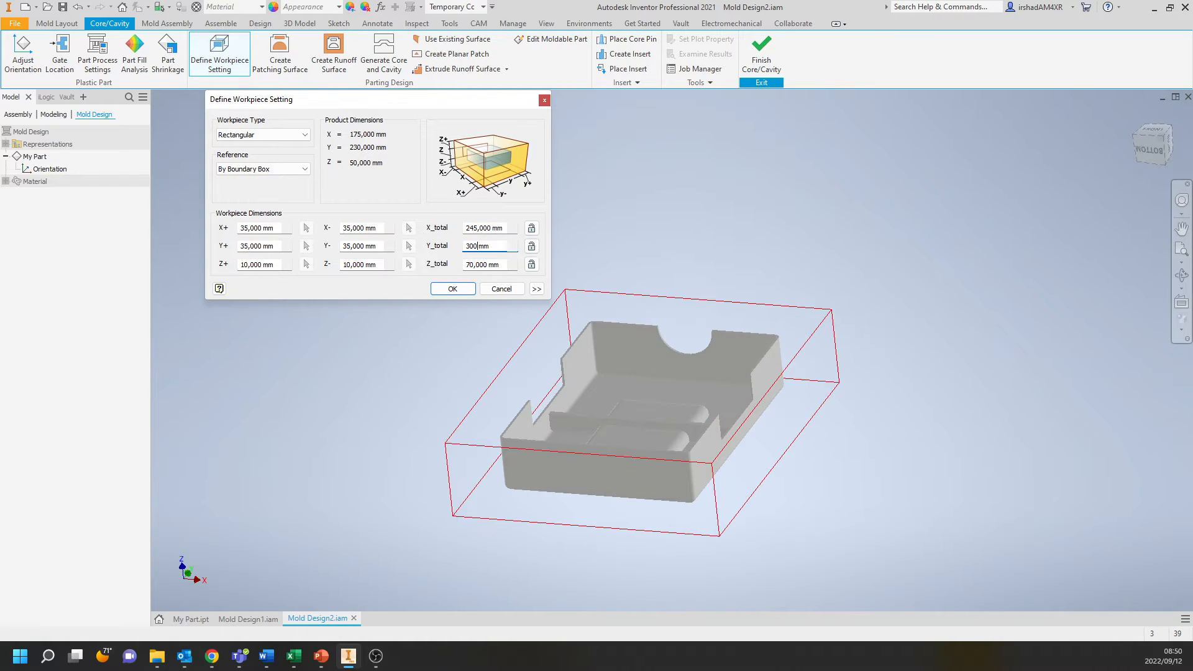
pyautogui.doubleClick(477, 227)
pyautogui.write('250')
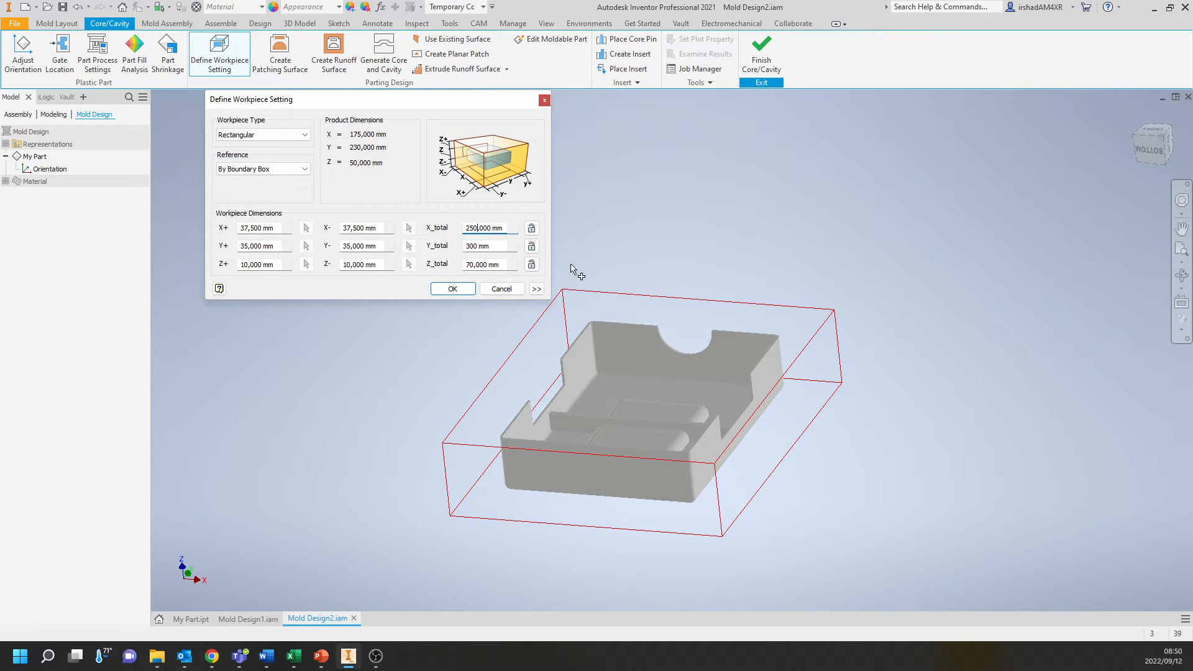
# Lock the X, Y and Z total dimensions and create the workpiece, skipping file number generation.
pyautogui.click(531, 228)
pyautogui.click(531, 246)
pyautogui.click(531, 264)
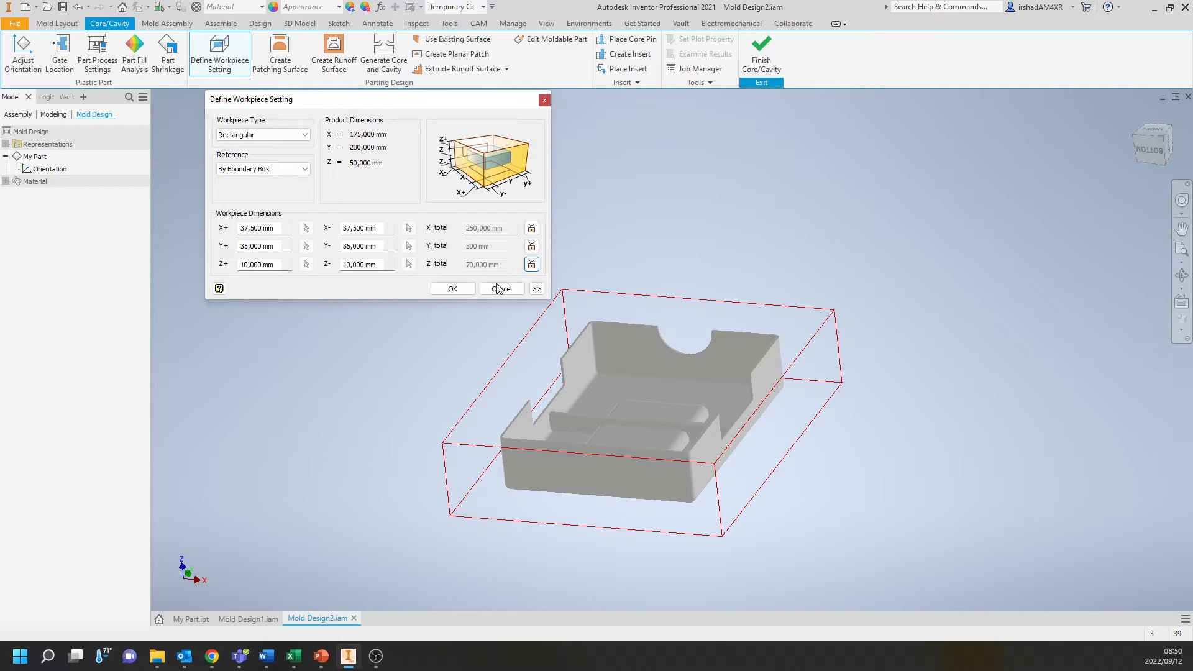
pyautogui.click(435, 290)
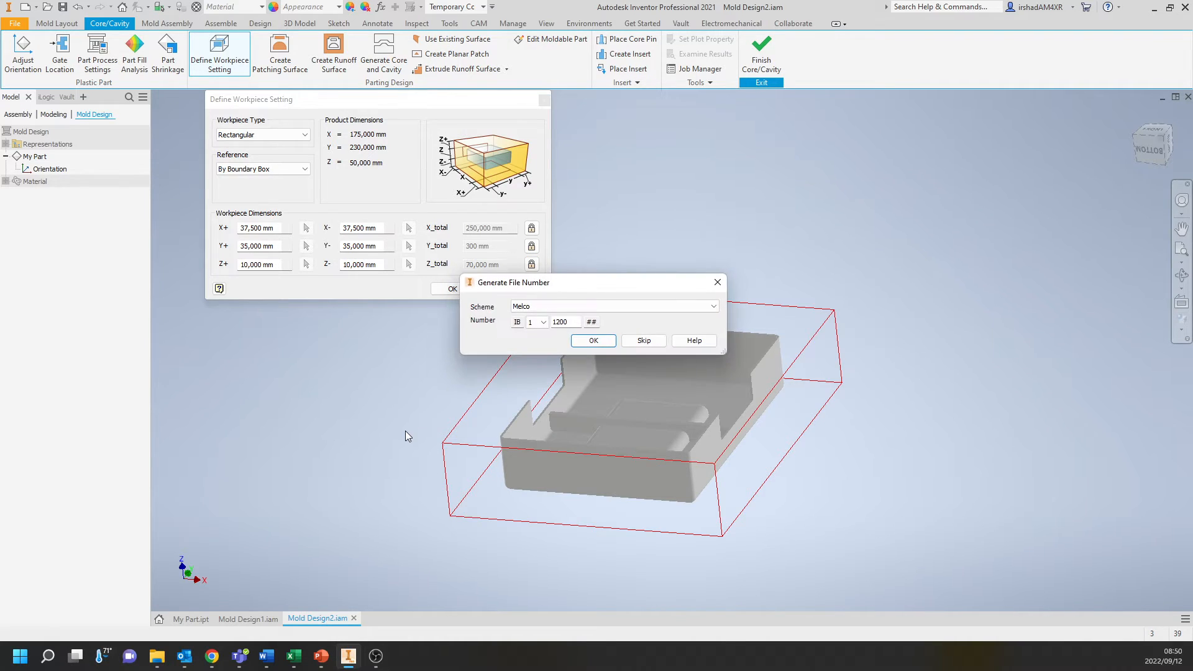
pyautogui.click(640, 341)
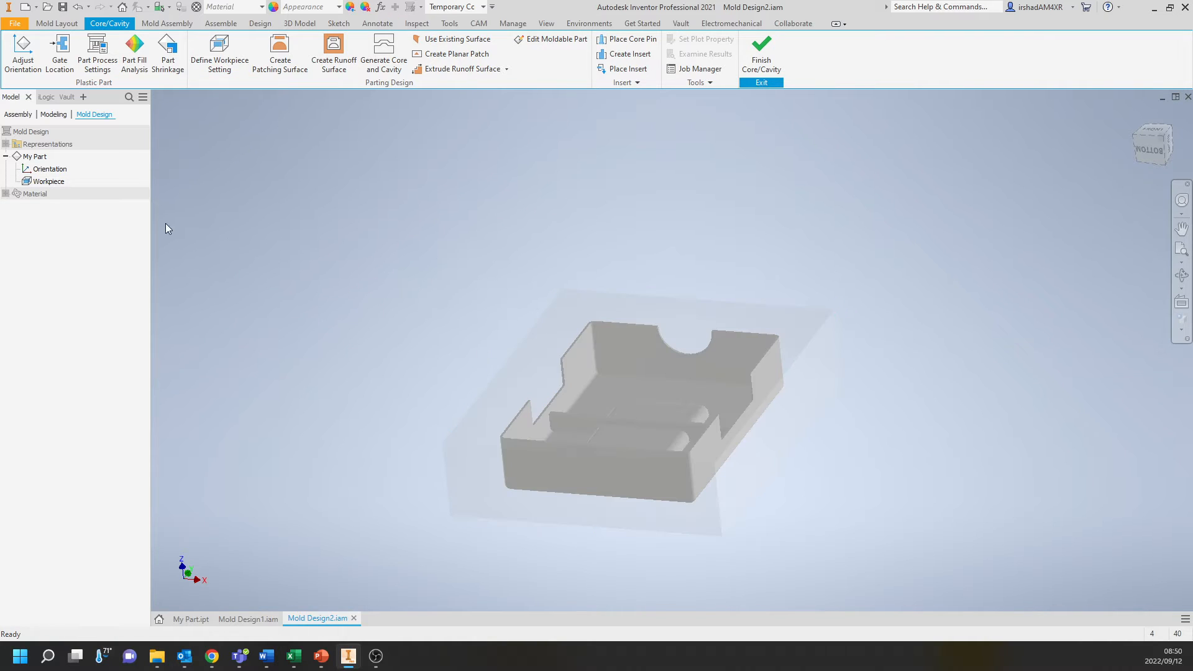
# Select the workpiece and inspect how it encloses the tray from several sides.
pyautogui.click(49, 182)
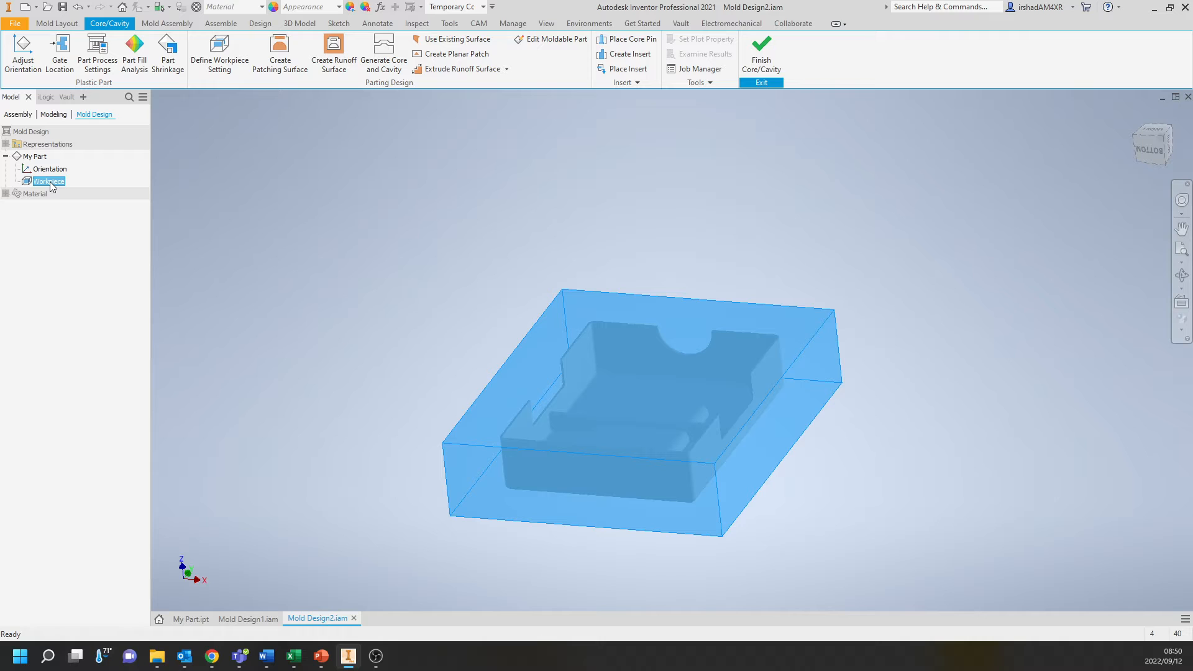
pyautogui.keyDown('shift'); pyautogui.moveTo(218, 223); pyautogui.dragTo(266, 211, button='middle'); pyautogui.keyUp('shift')
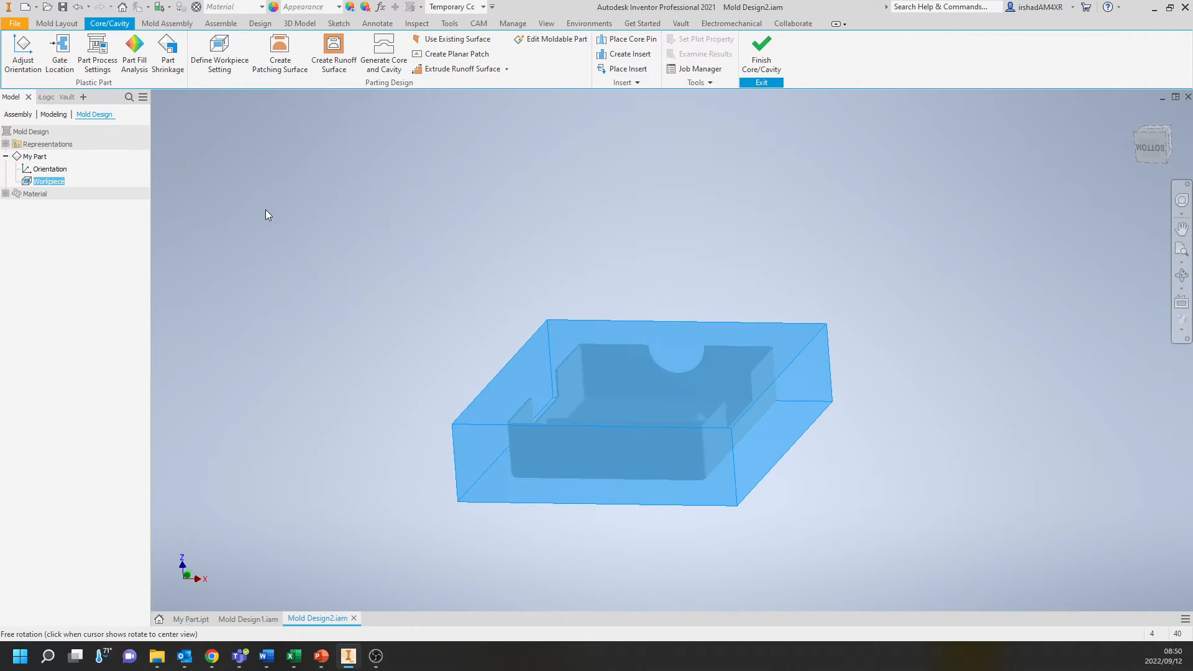
pyautogui.moveTo(382, 215)
pyautogui.mouseDown(button='middle')
pyautogui.moveTo(307, 213)
pyautogui.moveTo(370, 215)
pyautogui.mouseUp(button='middle')
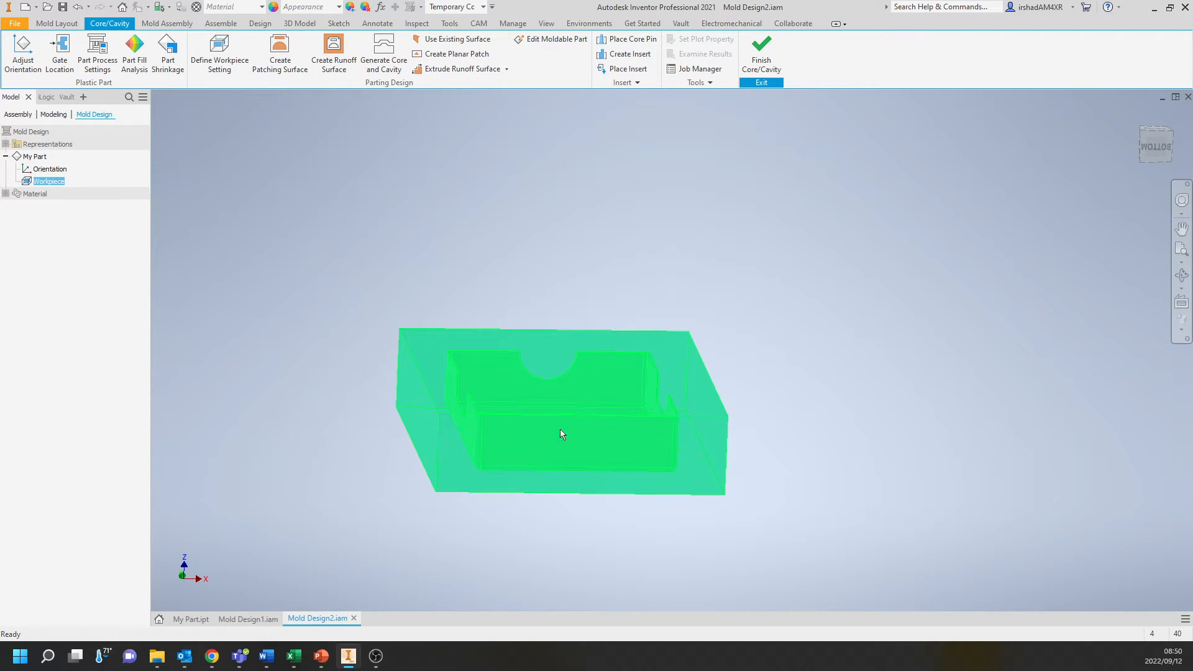
pyautogui.keyDown('shift'); pyautogui.moveTo(561, 434); pyautogui.dragTo(349, 386, button='middle'); pyautogui.keyUp('shift')
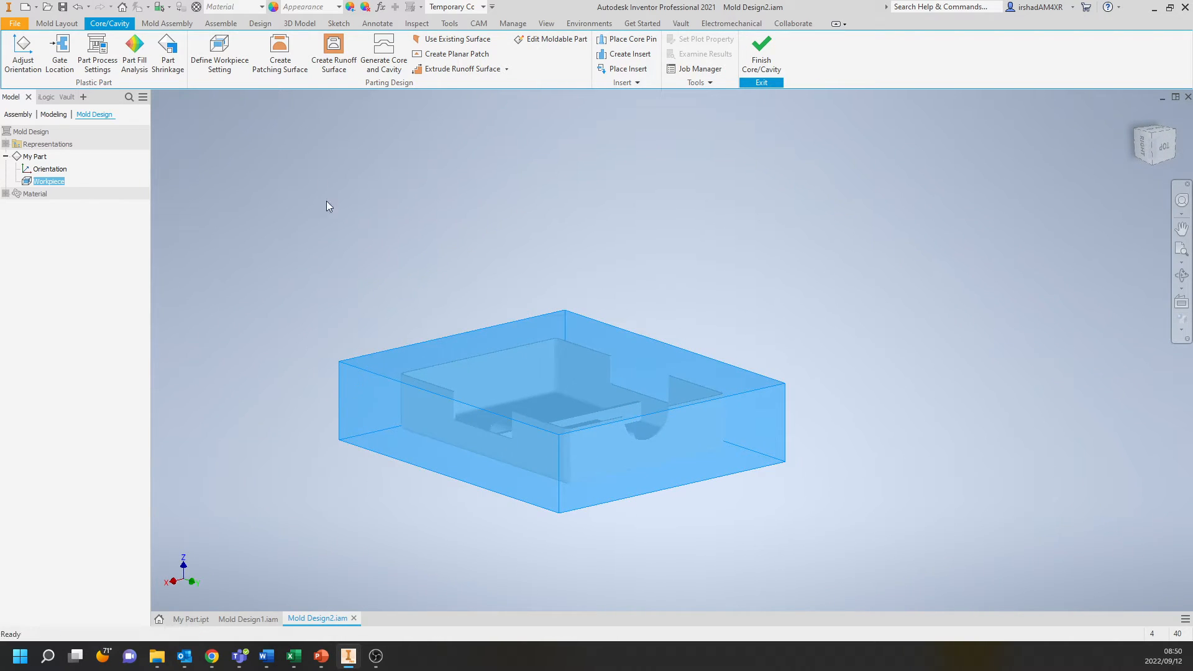
# Start a runoff surface and select the edges of one side-wall cut-out, the adjoining outer rim and the opposite side-wall cut-out.
pyautogui.click(327, 51)
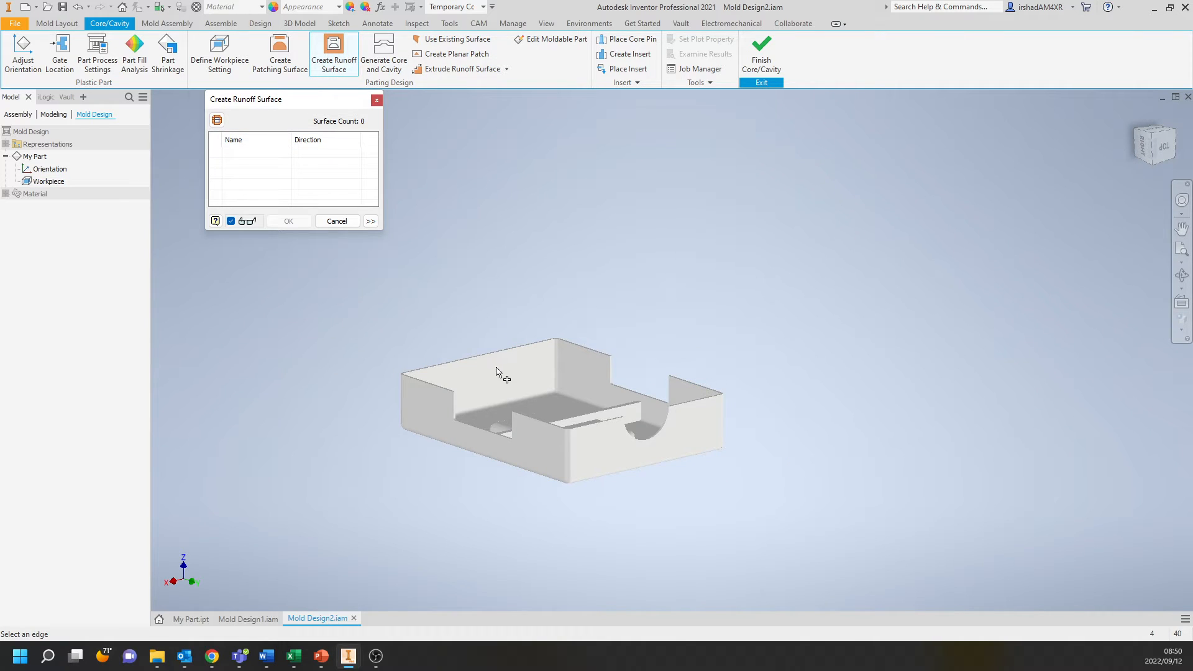
pyautogui.scroll(-5, 497, 373)
pyautogui.click(454, 442)
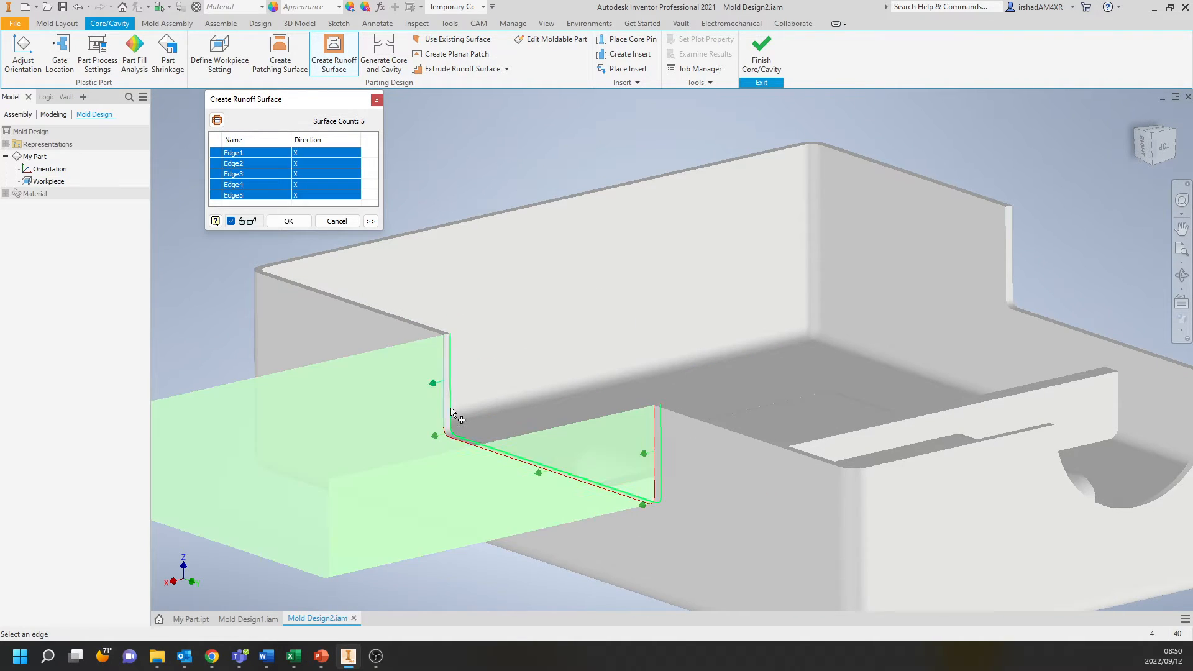
pyautogui.click(408, 321)
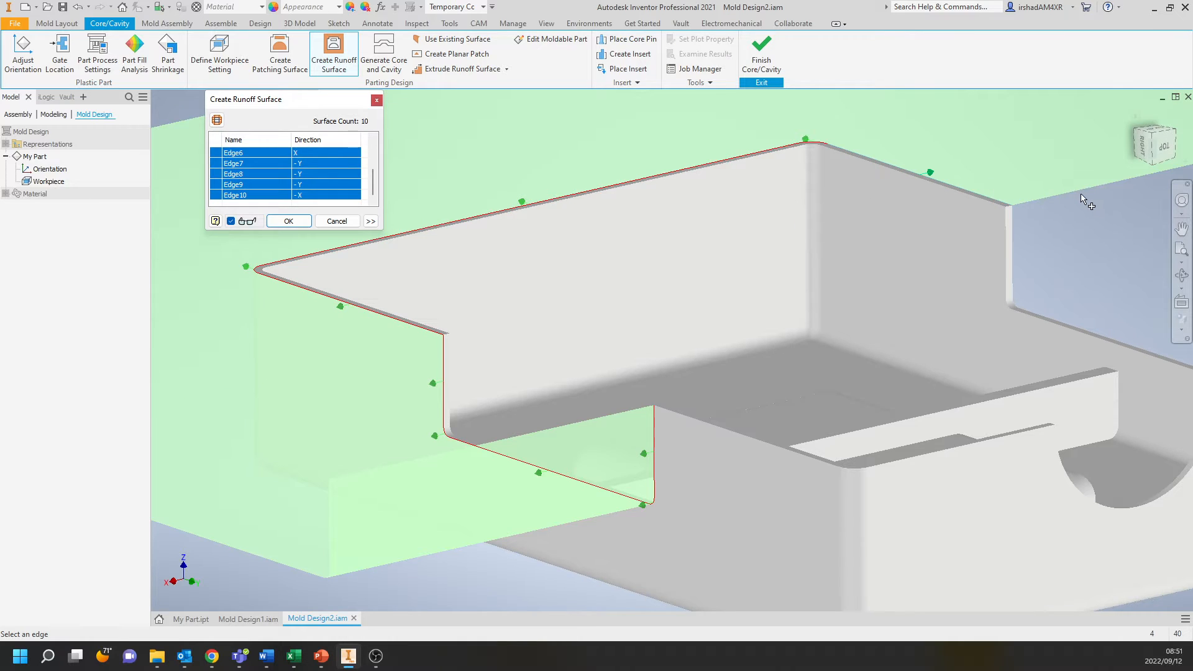
pyautogui.moveTo(1019, 222); pyautogui.dragTo(858, 200, button='middle')
pyautogui.click(851, 207)
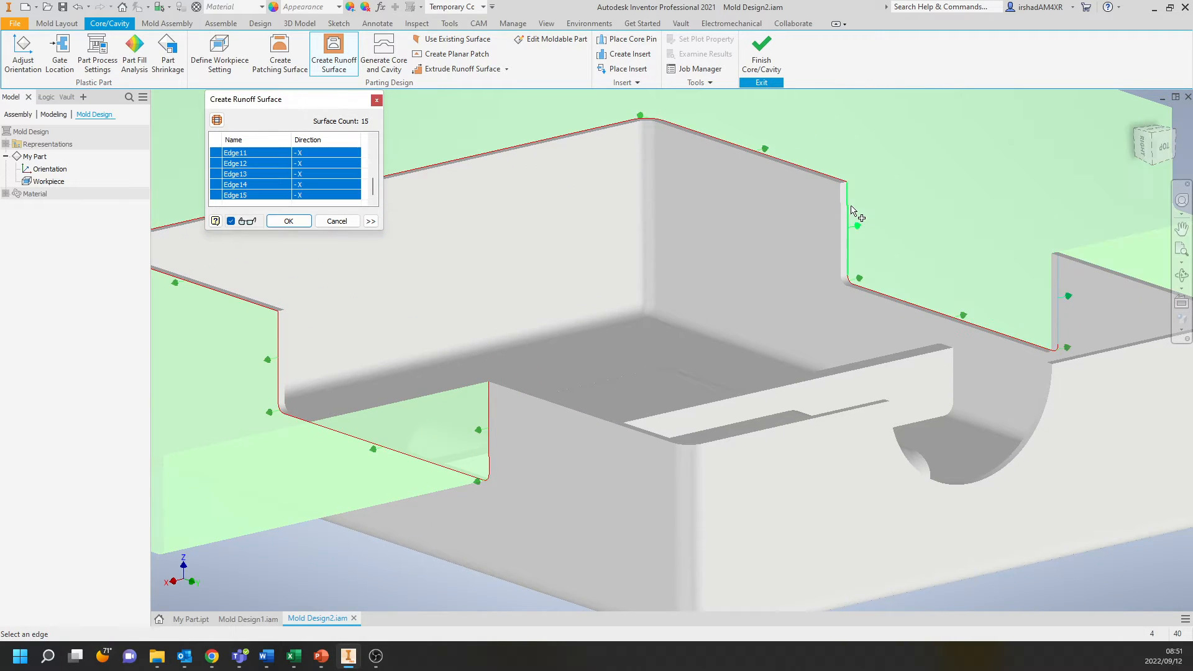
# Add the remaining outer rim and semicircular cut-out edges to close the loop, and create the runoff surfaces.
pyautogui.moveTo(997, 295); pyautogui.dragTo(839, 214, button='middle')
pyautogui.click(1092, 238)
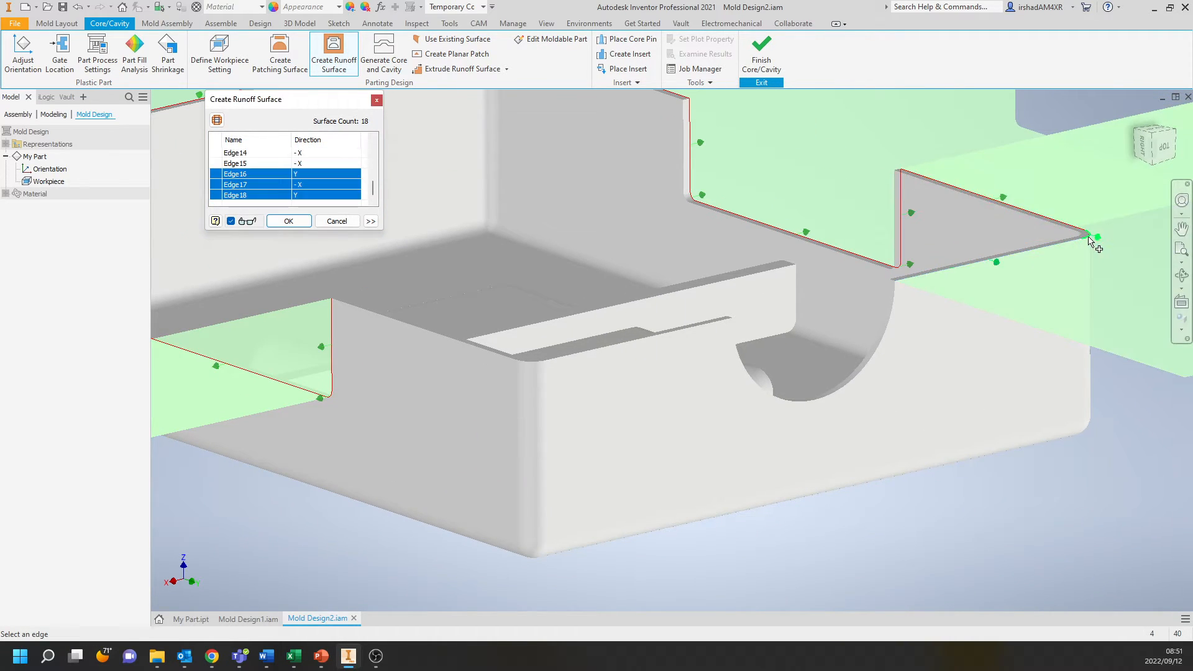
pyautogui.click(882, 335)
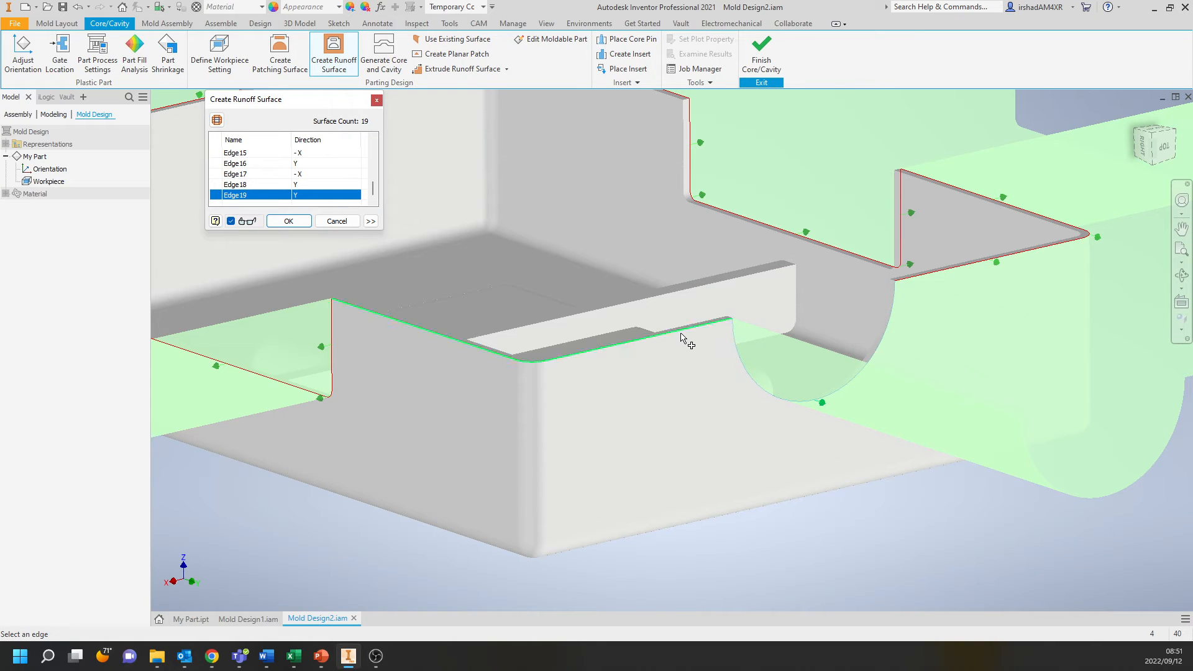
pyautogui.click(687, 330)
pyautogui.scroll(-5, 542, 351)
pyautogui.keyDown('shift'); pyautogui.moveTo(540, 319); pyautogui.dragTo(471, 298, button='middle'); pyautogui.keyUp('shift')
pyautogui.click(288, 222)
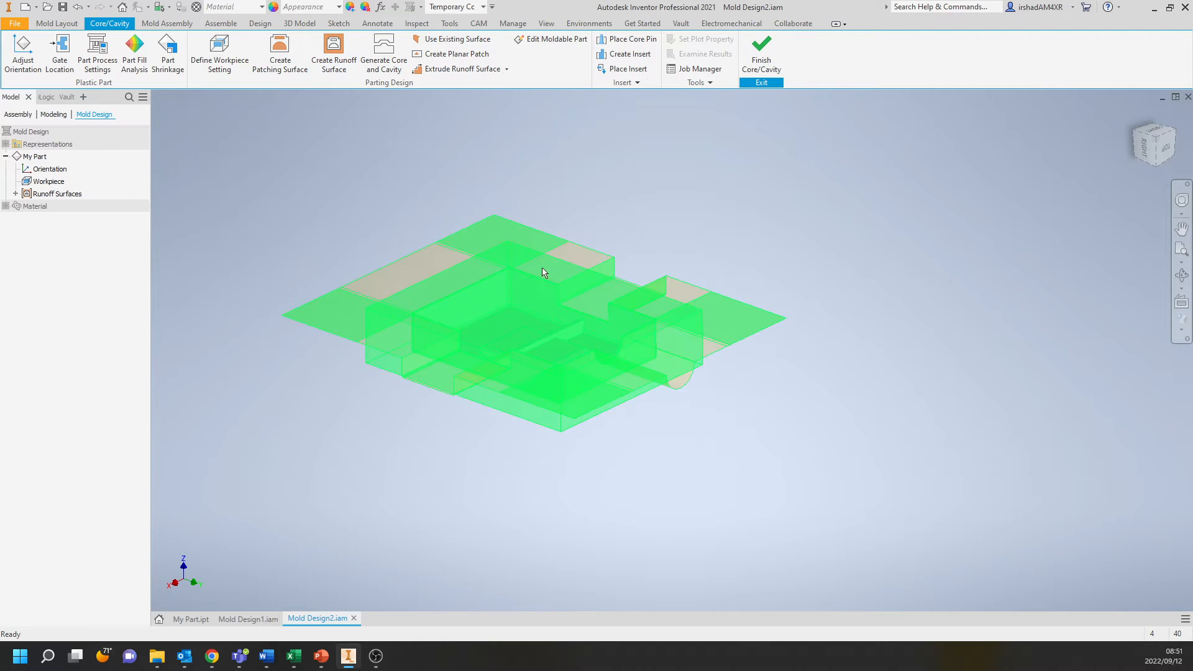
pyautogui.keyDown('shift'); pyautogui.moveTo(543, 266); pyautogui.dragTo(642, 300, button='middle'); pyautogui.keyUp('shift')
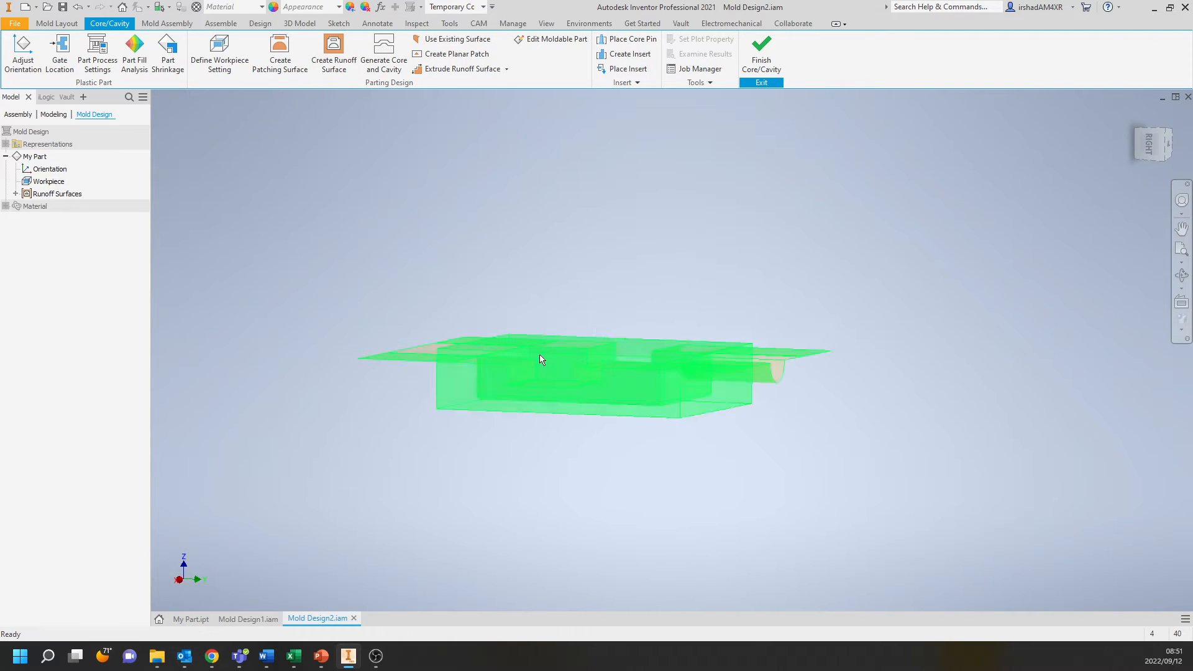
# Start generating the core and cavity and preview the two mold bodies.
pyautogui.scroll(-5, 539, 360)
pyautogui.keyDown('shift'); pyautogui.moveTo(532, 364); pyautogui.dragTo(501, 394, button='middle'); pyautogui.keyUp('shift')
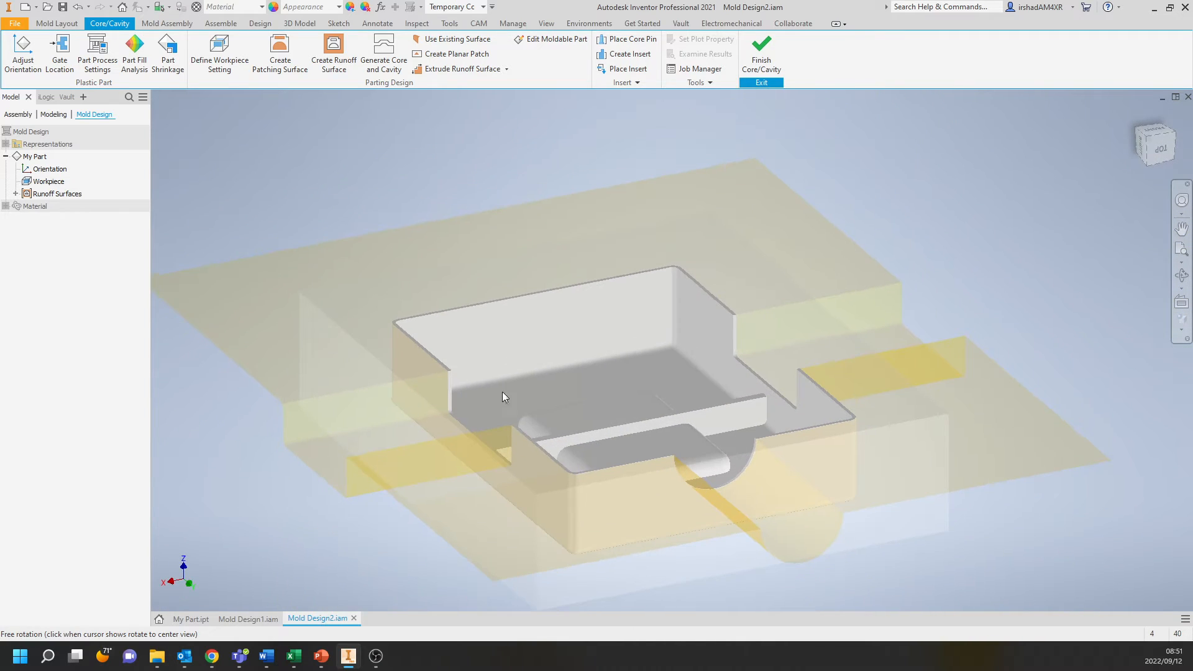
pyautogui.click(385, 44)
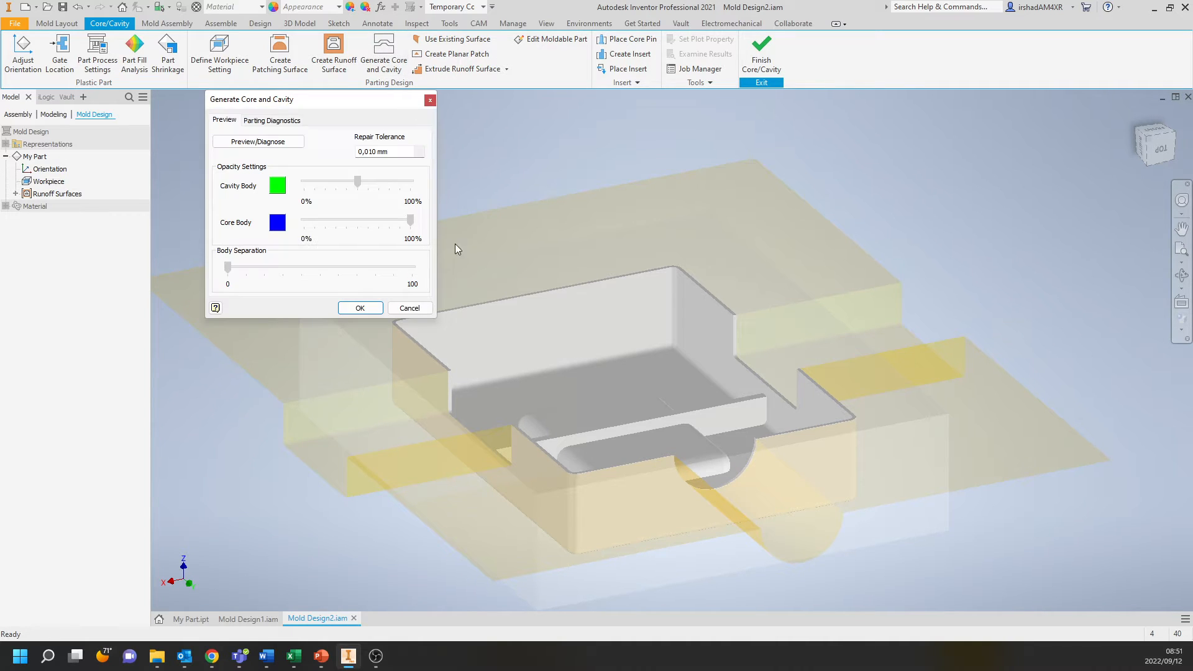
pyautogui.click(288, 145)
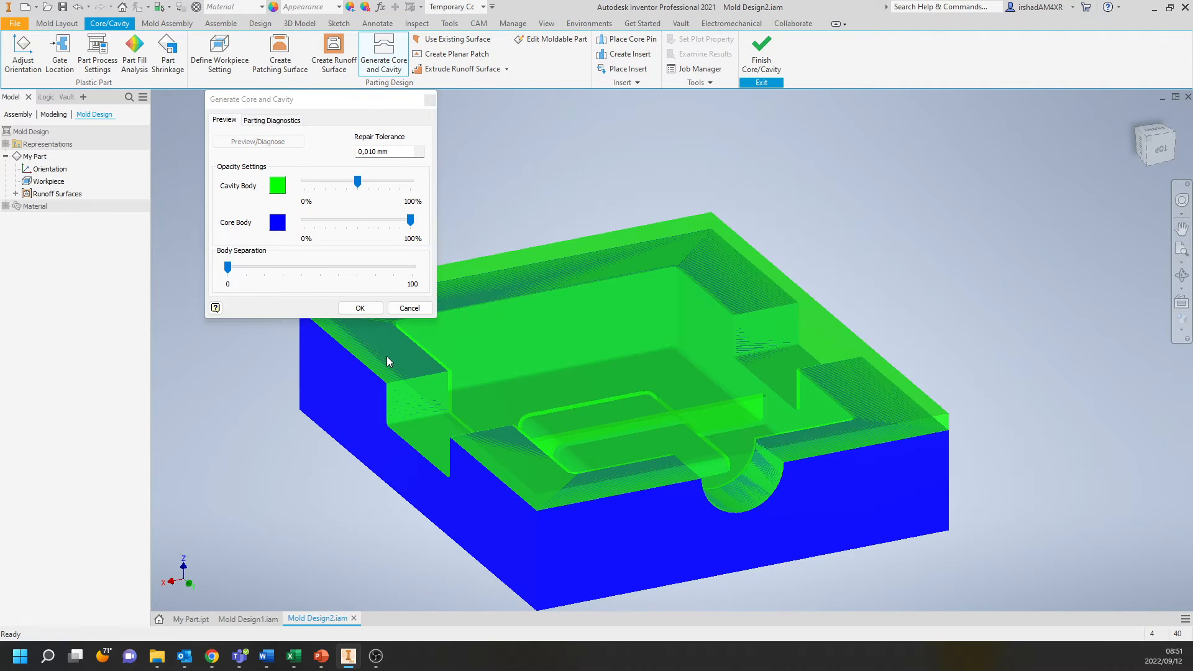
# Separate the previewed cavity and core bodies by about a quarter of the range and examine their mating shapes from several sides.
pyautogui.keyDown('shift'); pyautogui.moveTo(442, 400); pyautogui.dragTo(524, 355, button='middle'); pyautogui.keyUp('shift')
pyautogui.moveTo(249, 267); pyautogui.dragTo(277, 268)
pyautogui.keyDown('shift'); pyautogui.moveTo(563, 398); pyautogui.dragTo(673, 387, button='middle'); pyautogui.keyUp('shift')
pyautogui.scroll(-3, 647, 352)
pyautogui.keyDown('shift'); pyautogui.moveTo(648, 353); pyautogui.dragTo(577, 457, button='middle'); pyautogui.keyUp('shift')
pyautogui.scroll(5, 632, 389)
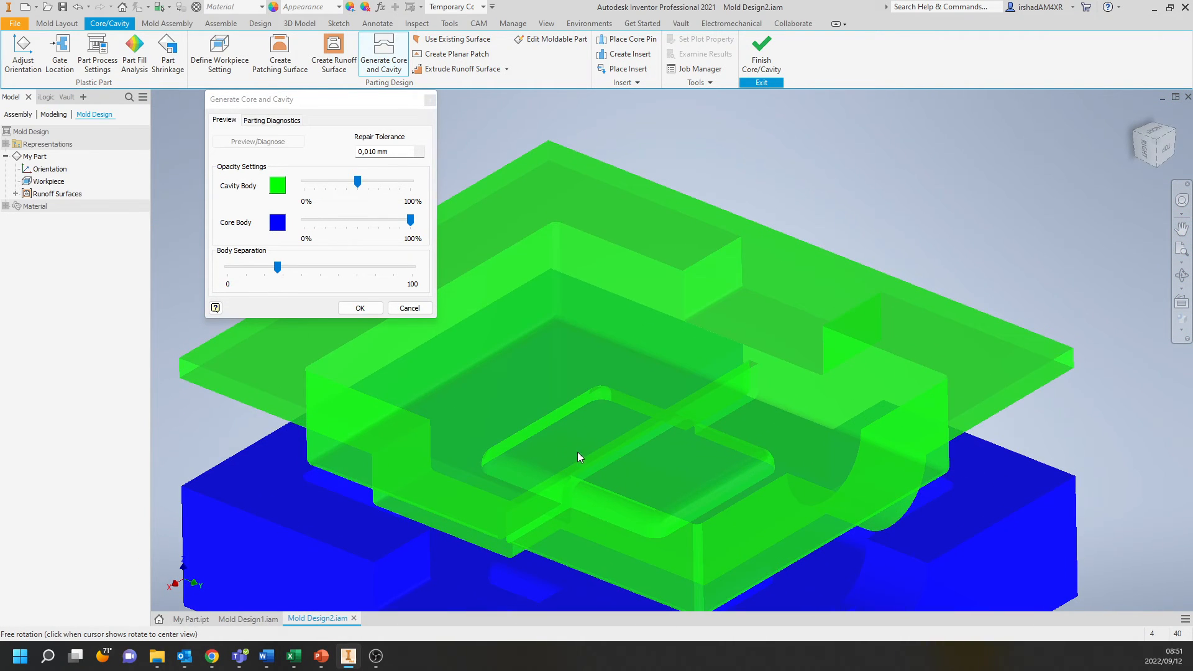
# Generate the core and cavity, skipping file number generation, and finish the Core/Cavity environment.
pyautogui.click(360, 308)
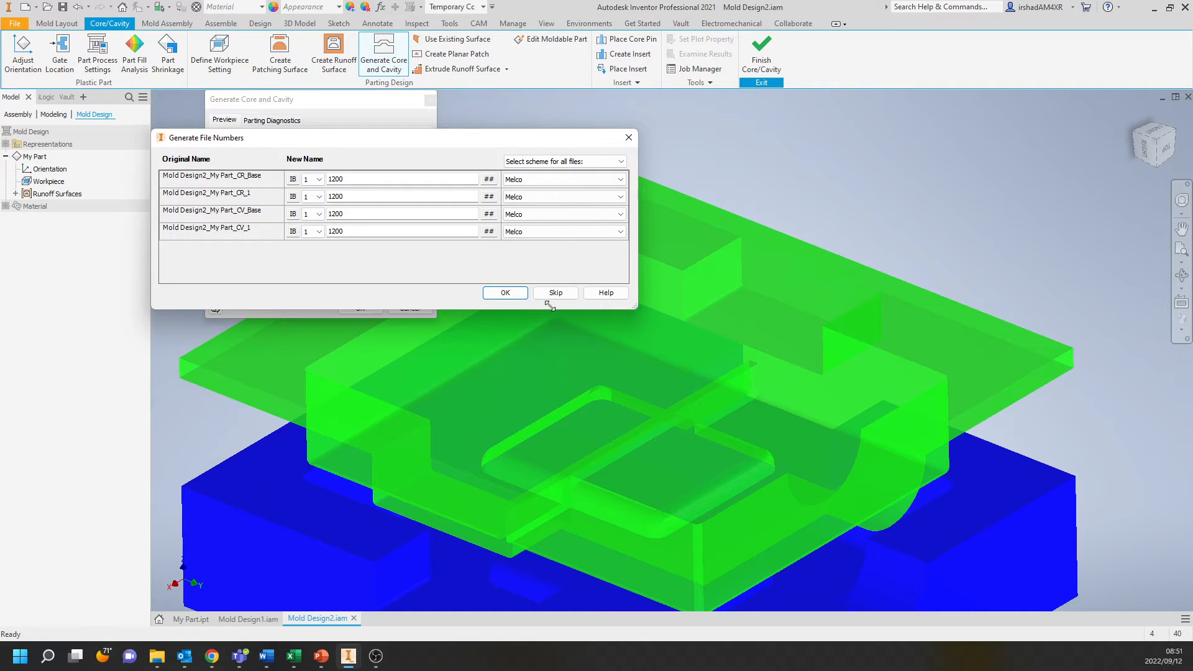
pyautogui.click(542, 295)
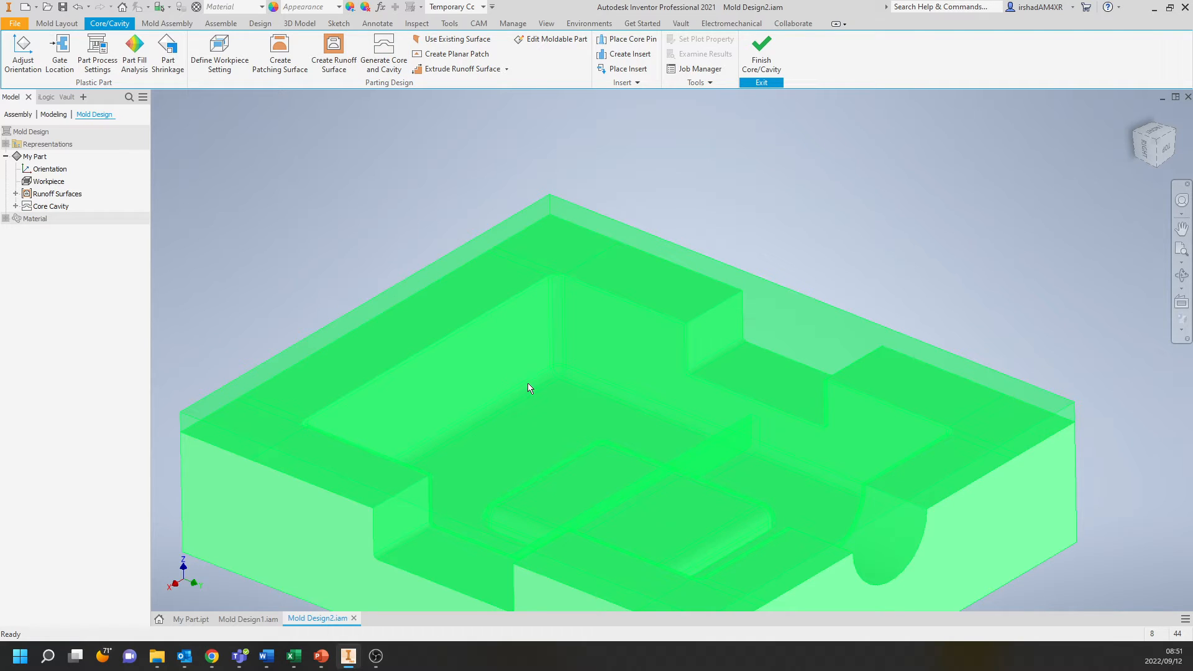
pyautogui.click(15, 207)
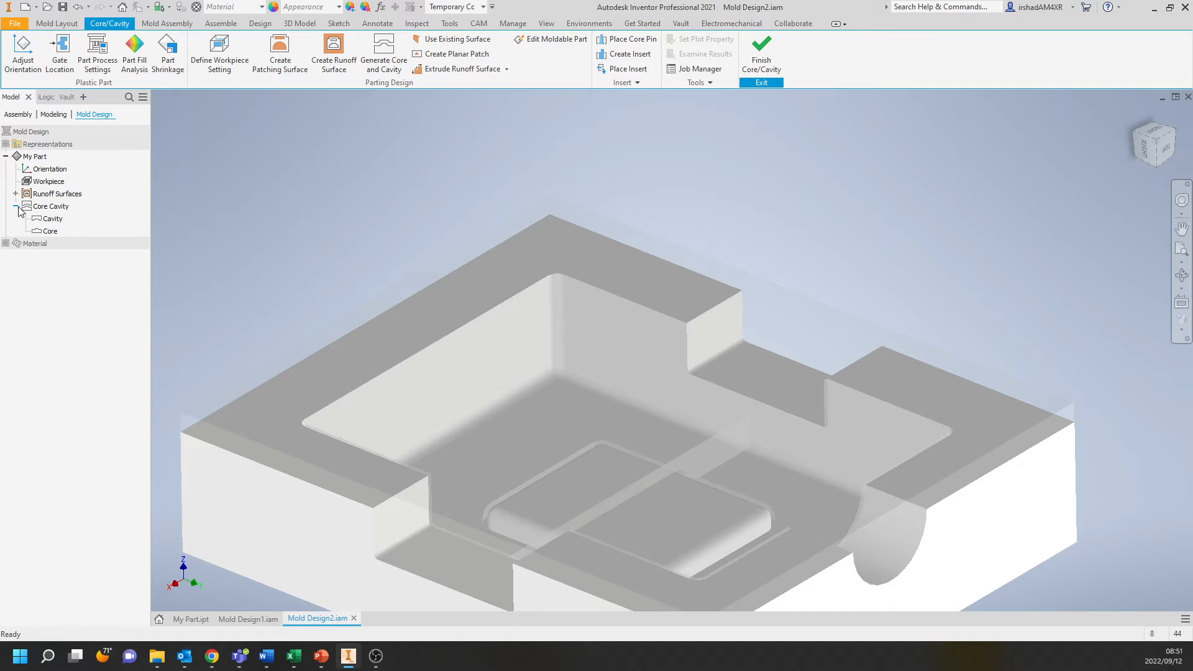
pyautogui.click(50, 207)
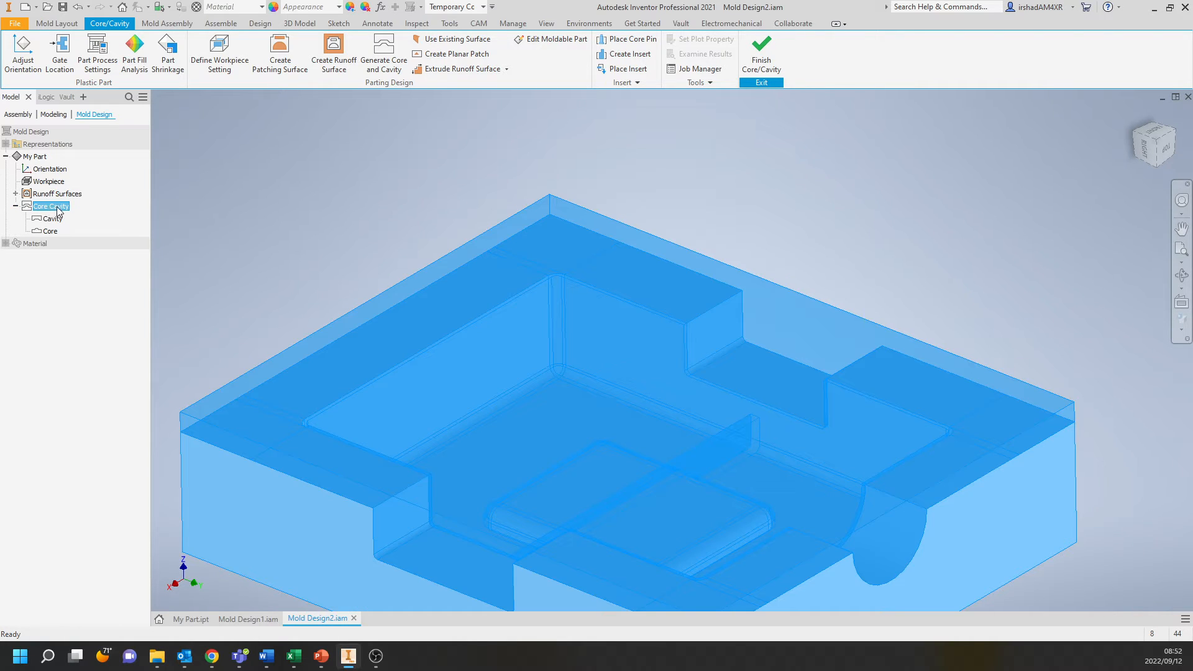
pyautogui.click(237, 209)
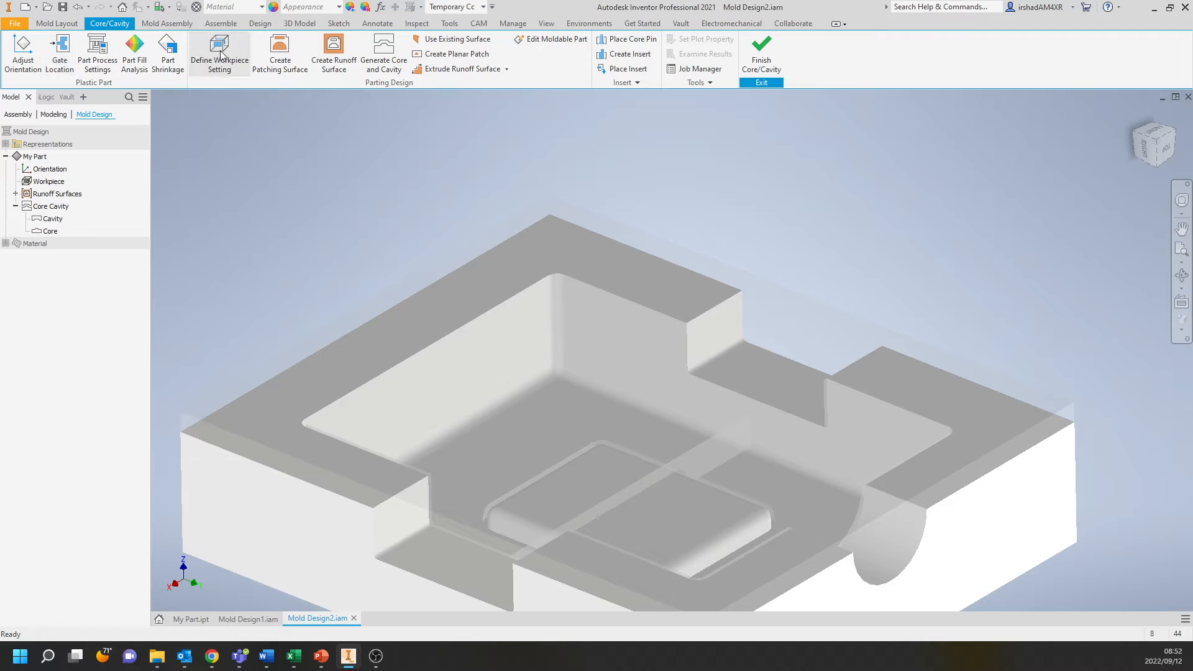
pyautogui.click(772, 49)
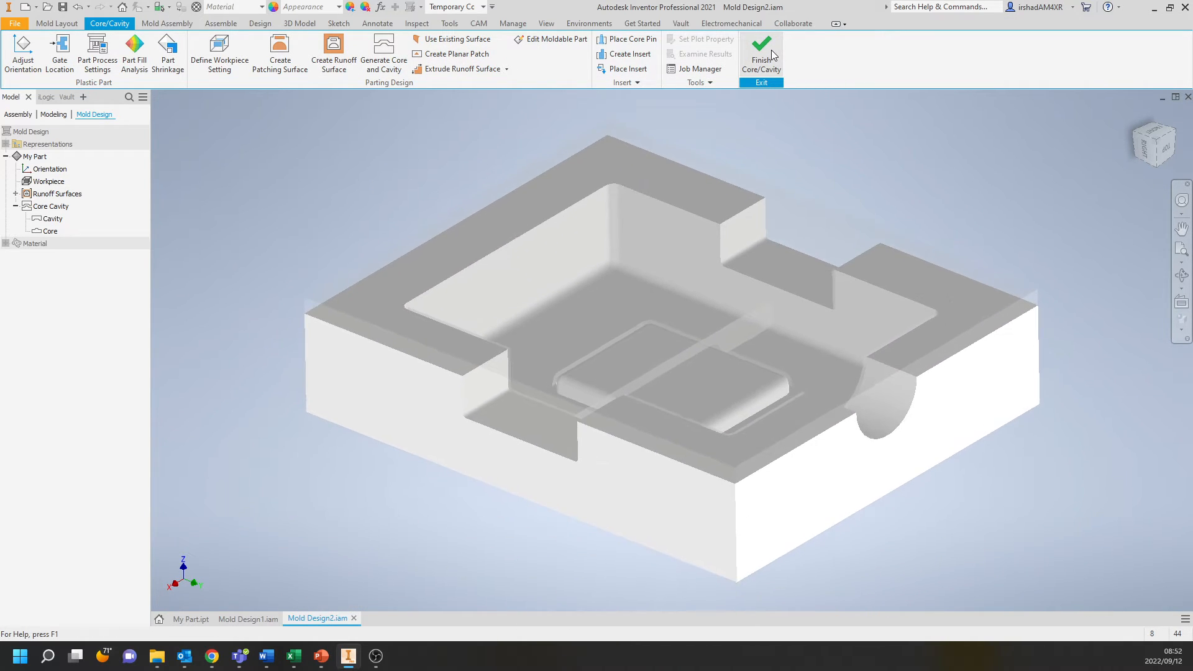
# Open the generated core as a separate part from the mold design and examine its pocket and cut-outs.
pyautogui.keyDown('shift'); pyautogui.moveTo(613, 121); pyautogui.dragTo(368, 173, button='middle'); pyautogui.keyUp('shift')
pyautogui.click(50, 206)
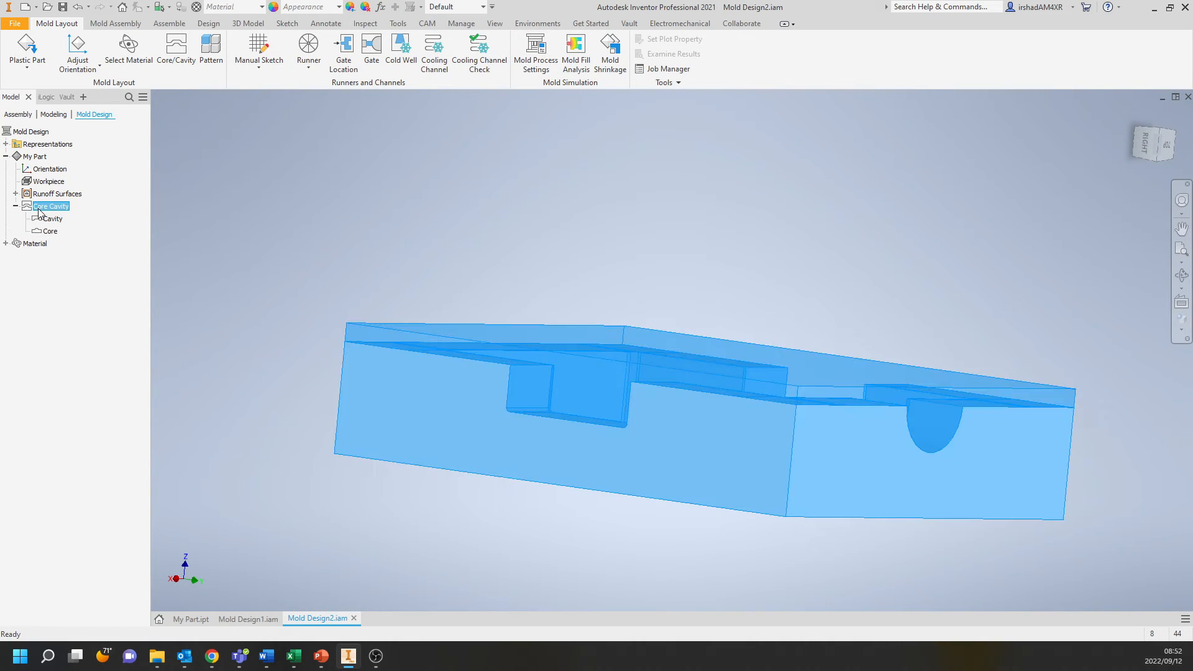
pyautogui.click(44, 220)
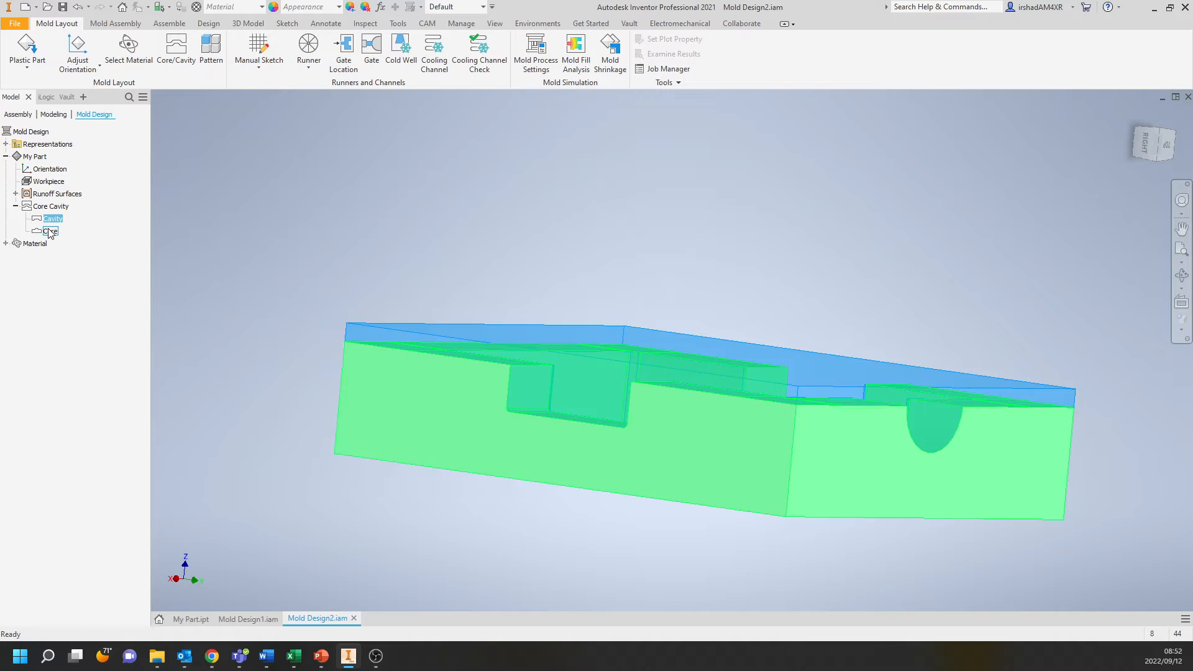
pyautogui.click(50, 231)
pyautogui.rightClick(49, 234)
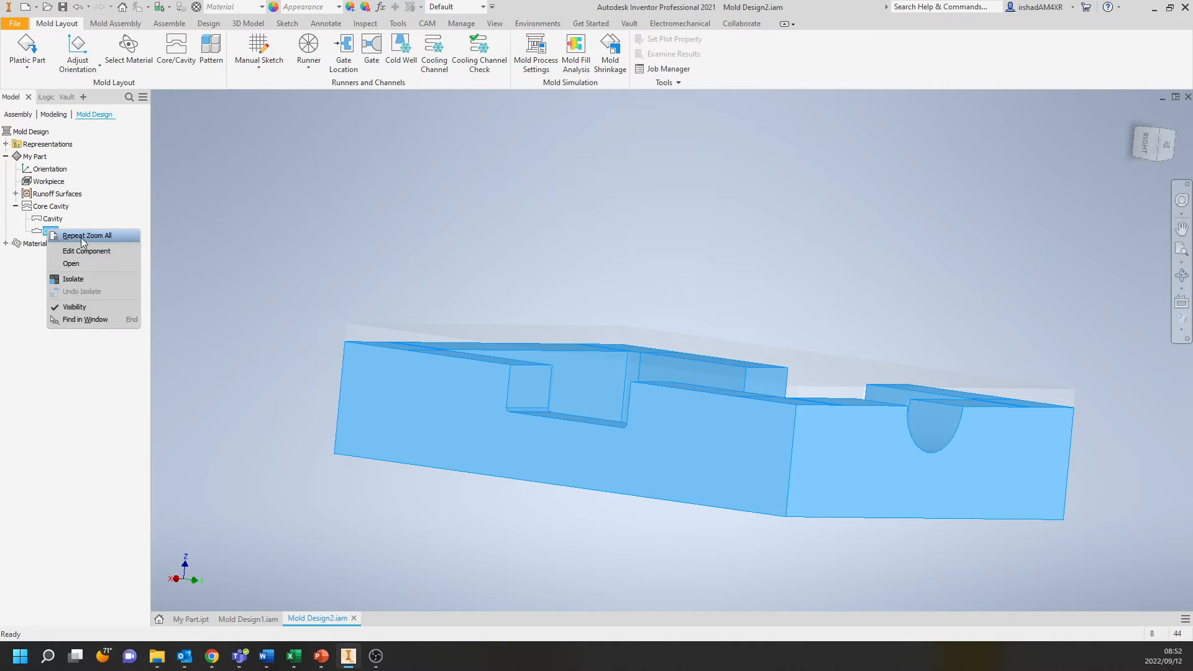
pyautogui.click(71, 264)
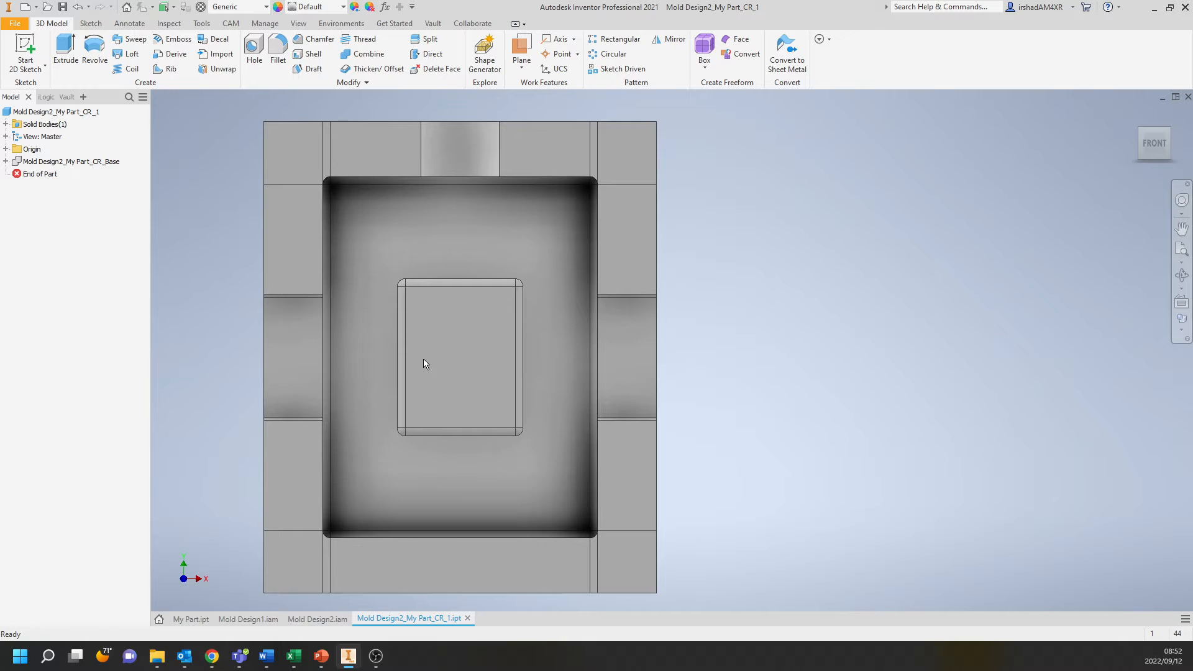
pyautogui.keyDown('shift'); pyautogui.moveTo(423, 364); pyautogui.dragTo(319, 309, button='middle'); pyautogui.keyUp('shift')
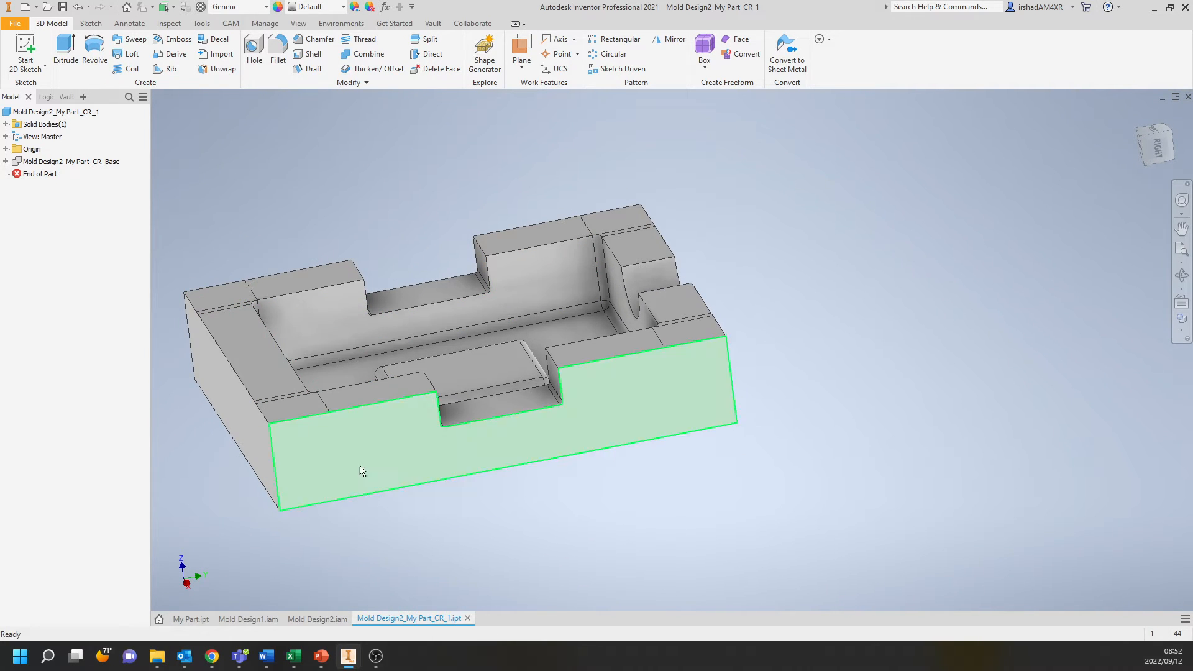
# Return to Mold Design2.iam, open the generated cavity as a separate part and examine it from the side.
pyautogui.click(315, 617)
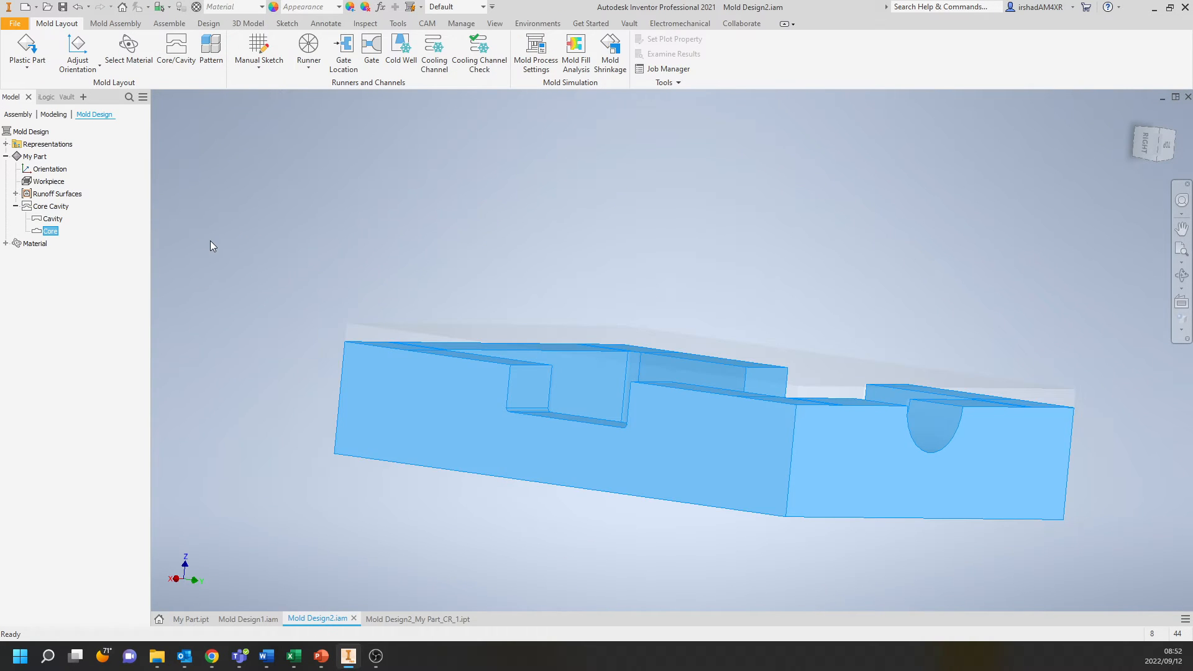
pyautogui.rightClick(50, 218)
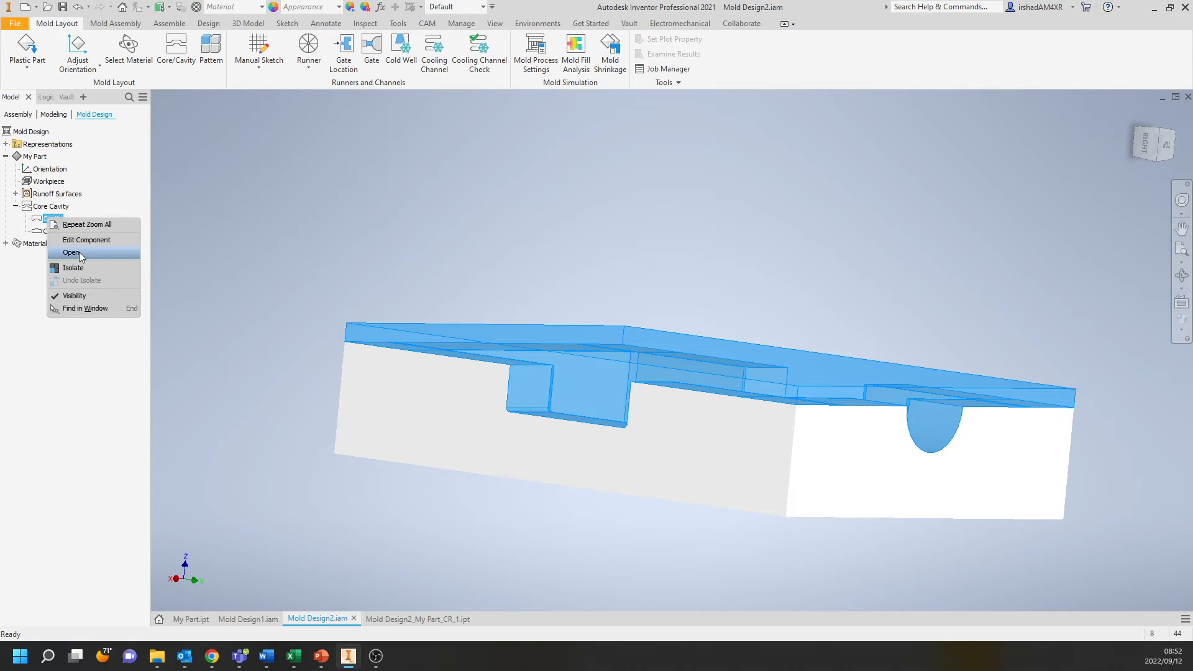
pyautogui.click(73, 251)
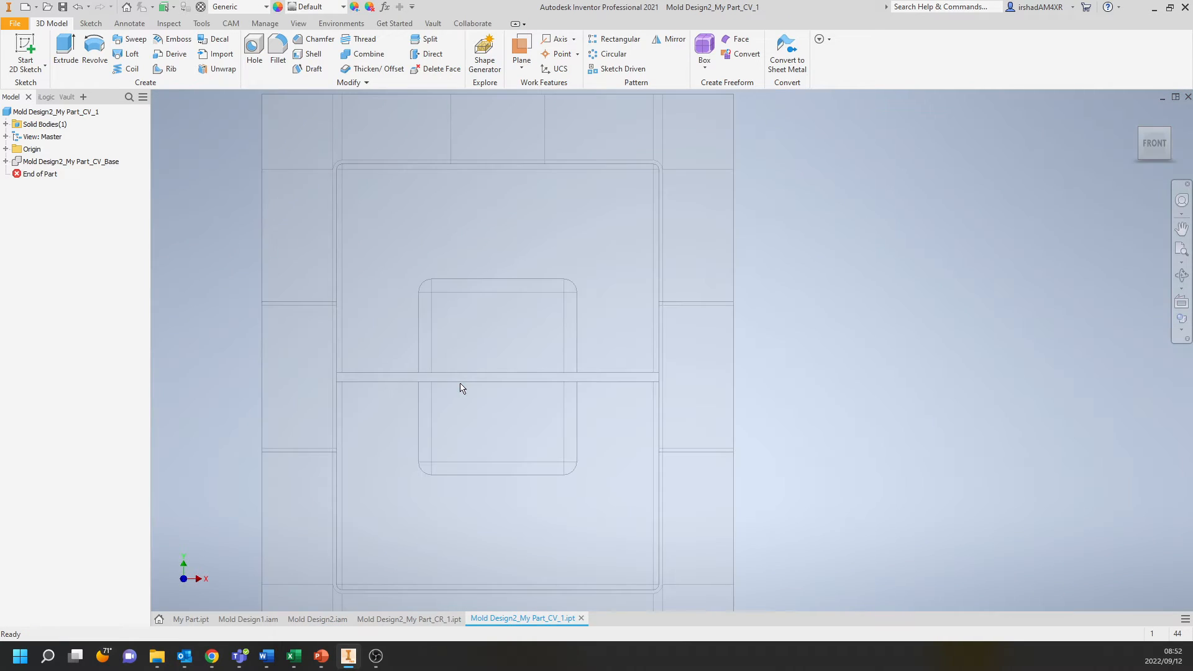
pyautogui.keyDown('shift'); pyautogui.moveTo(458, 389); pyautogui.dragTo(139, 216, button='middle'); pyautogui.keyUp('shift')
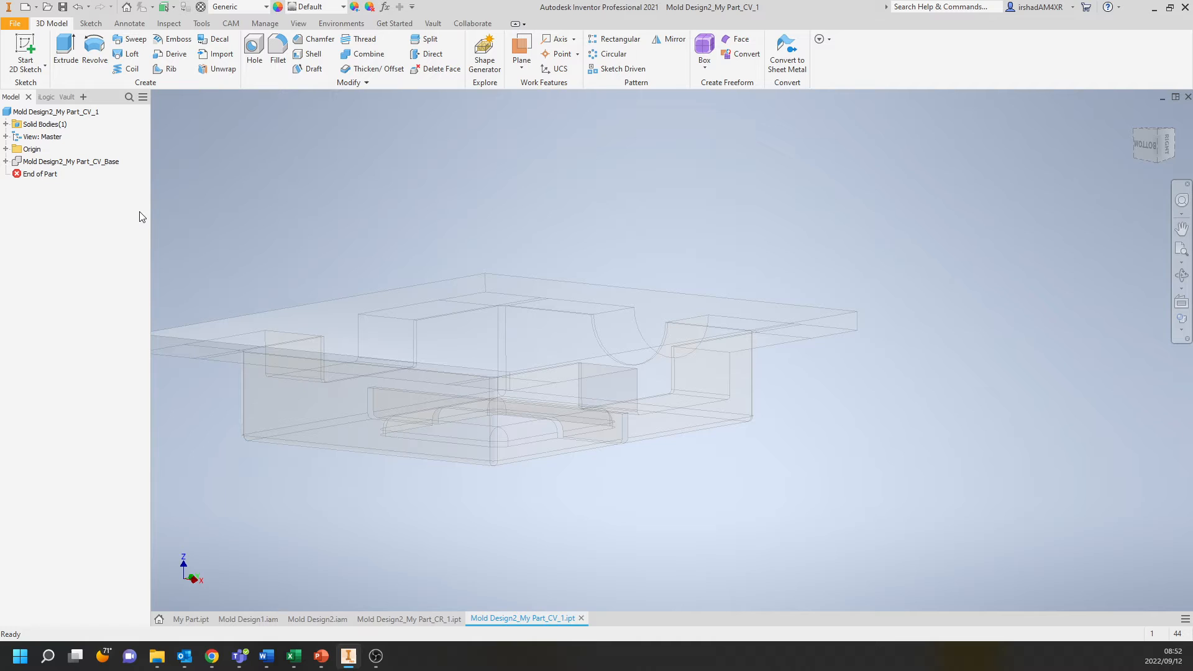
# Give the cavity part's derived base feature an opaque dark appearance in place of the transparent one.
pyautogui.click(93, 163)
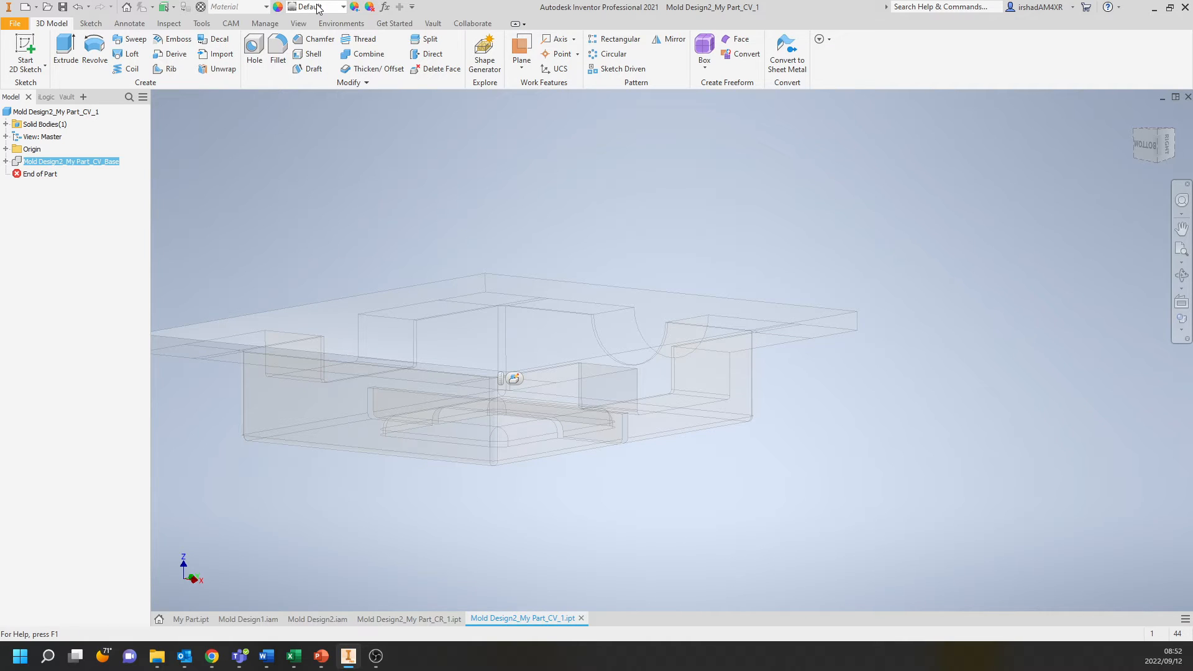
pyautogui.click(338, 8)
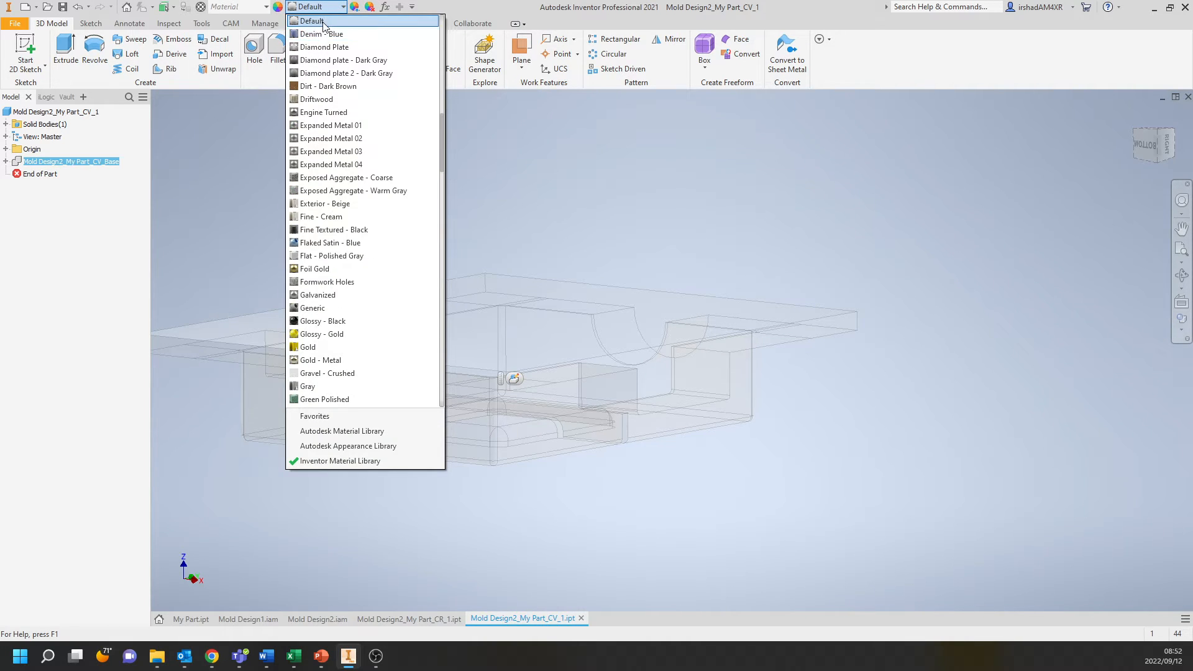
pyautogui.scroll(2, 326, 73)
pyautogui.click(316, 99)
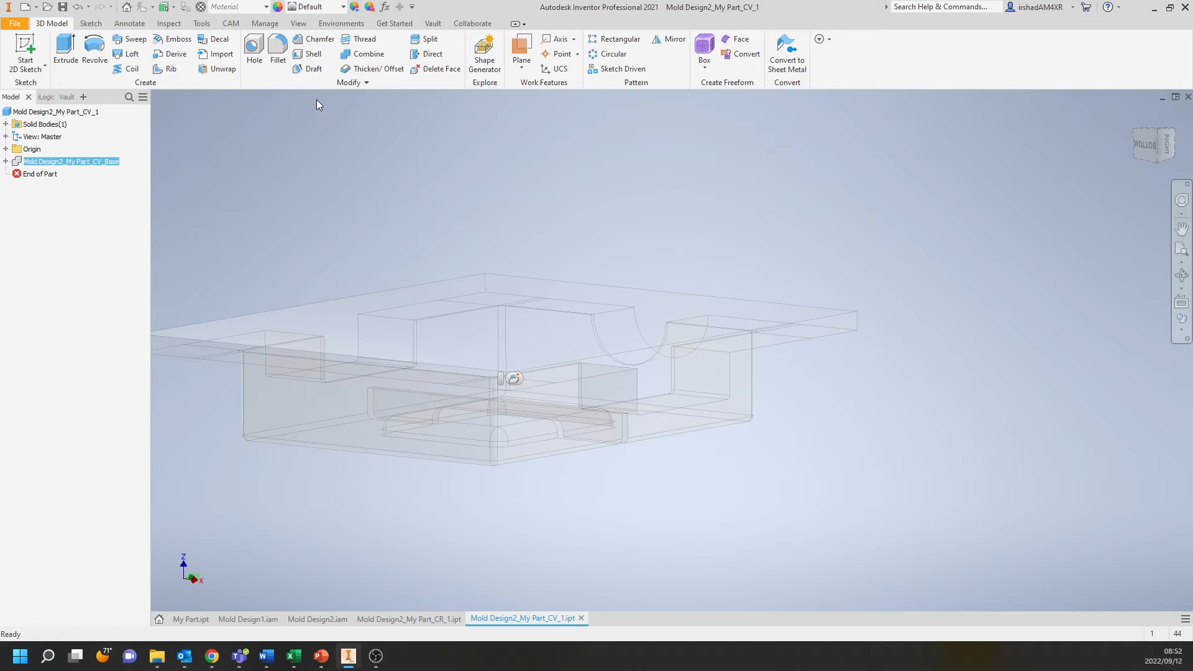
pyautogui.click(320, 8)
pyautogui.scroll(6, 340, 74)
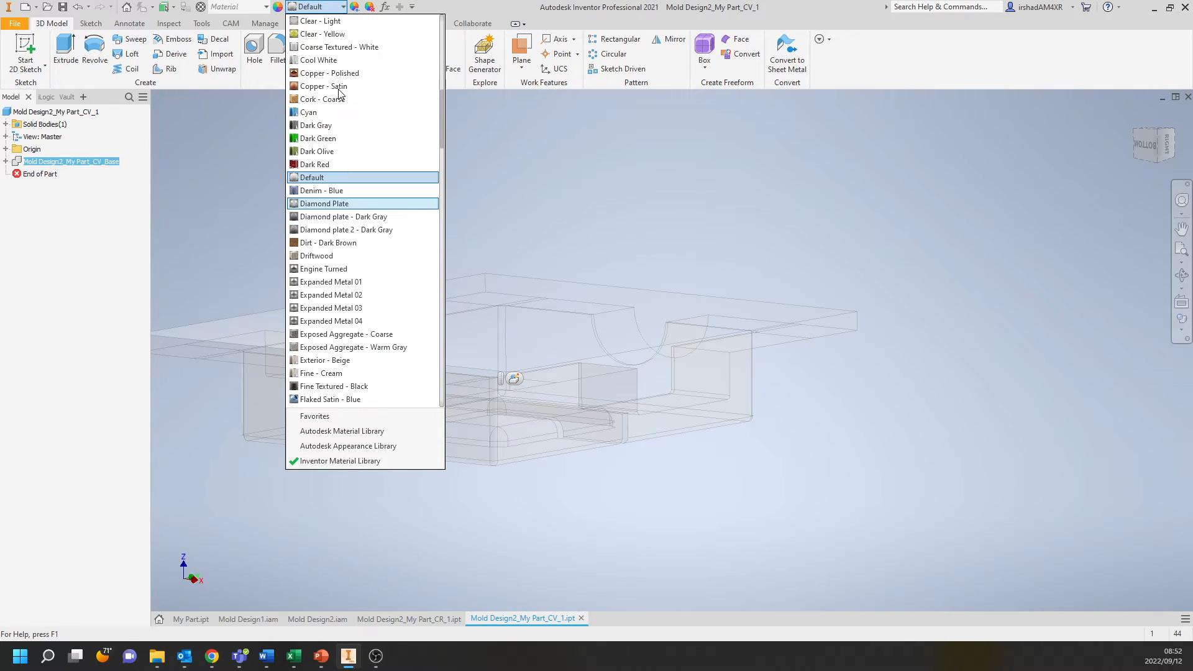
pyautogui.moveTo(445, 101); pyautogui.dragTo(438, 31)
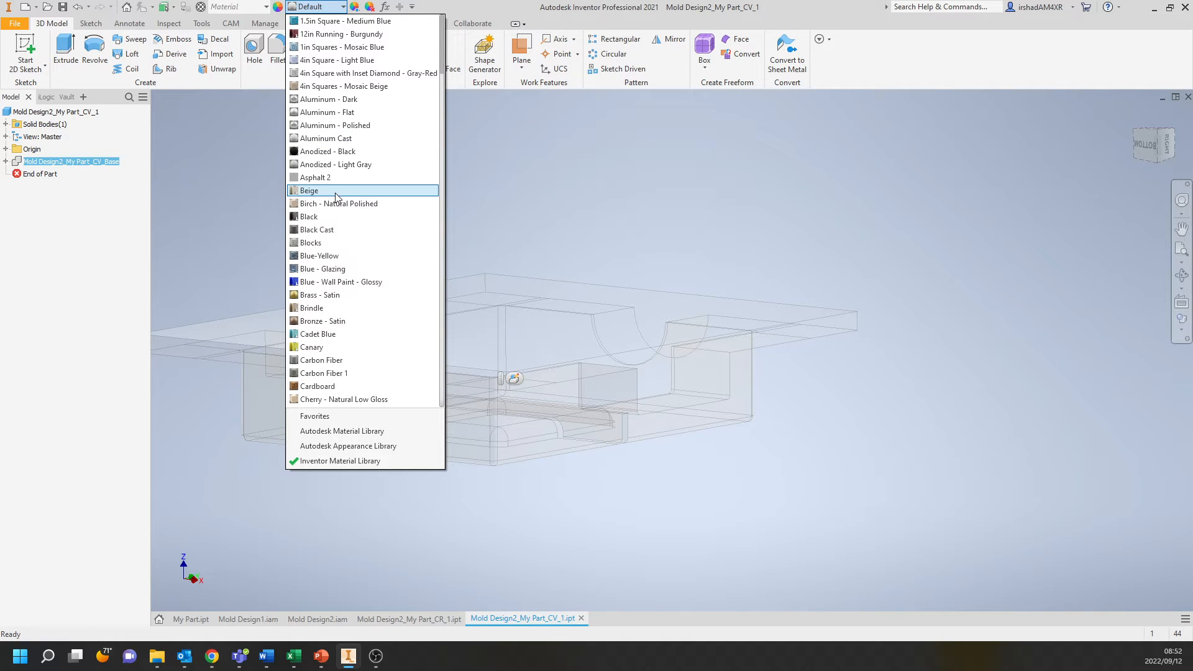
pyautogui.scroll(-10, 335, 196)
pyautogui.click(307, 400)
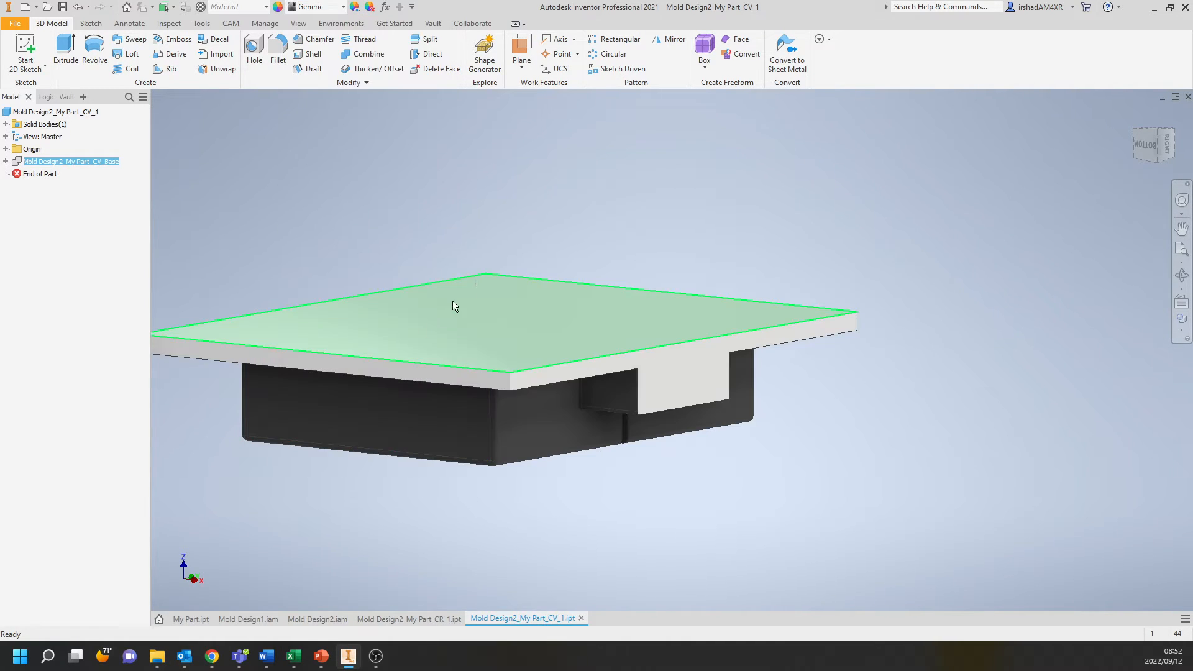
# Examine the recolored cavity part from below, close to its inner pocket, and from the side.
pyautogui.keyDown('shift'); pyautogui.moveTo(458, 301); pyautogui.dragTo(535, 297, button='middle'); pyautogui.keyUp('shift')
pyautogui.scroll(5, 534, 297)
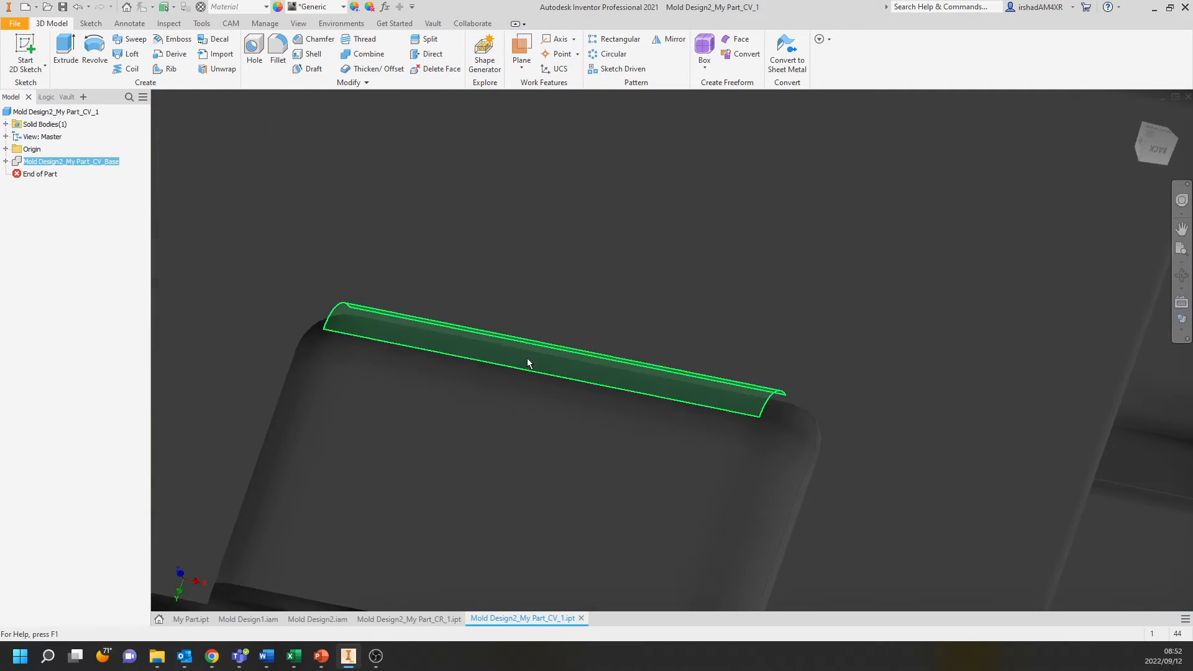
pyautogui.scroll(-5, 527, 362)
pyautogui.keyDown('shift'); pyautogui.moveTo(495, 391); pyautogui.dragTo(509, 335, button='middle'); pyautogui.keyUp('shift')
pyautogui.keyDown('shift'); pyautogui.moveTo(652, 511); pyautogui.dragTo(581, 506, button='middle'); pyautogui.keyUp('shift')
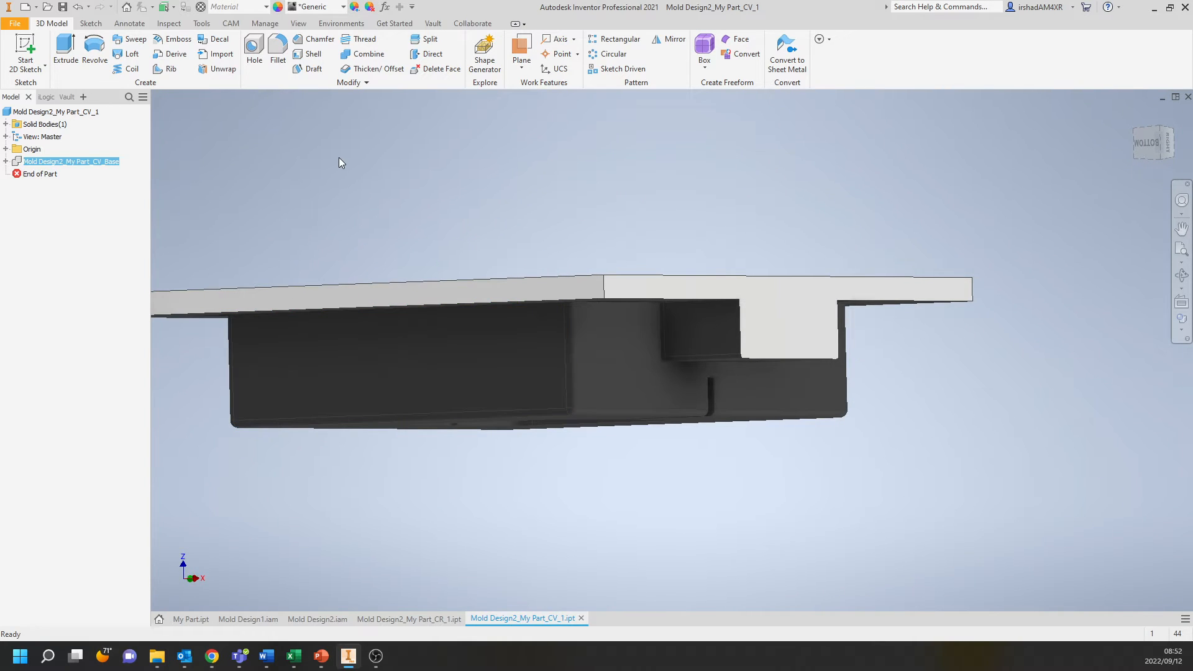
# Return to Mold Design2.iam and start placing a mold base around the core and cavity assembly.
pyautogui.click(311, 621)
pyautogui.keyDown('shift'); pyautogui.moveTo(432, 214); pyautogui.dragTo(402, 301, button='middle'); pyautogui.keyUp('shift')
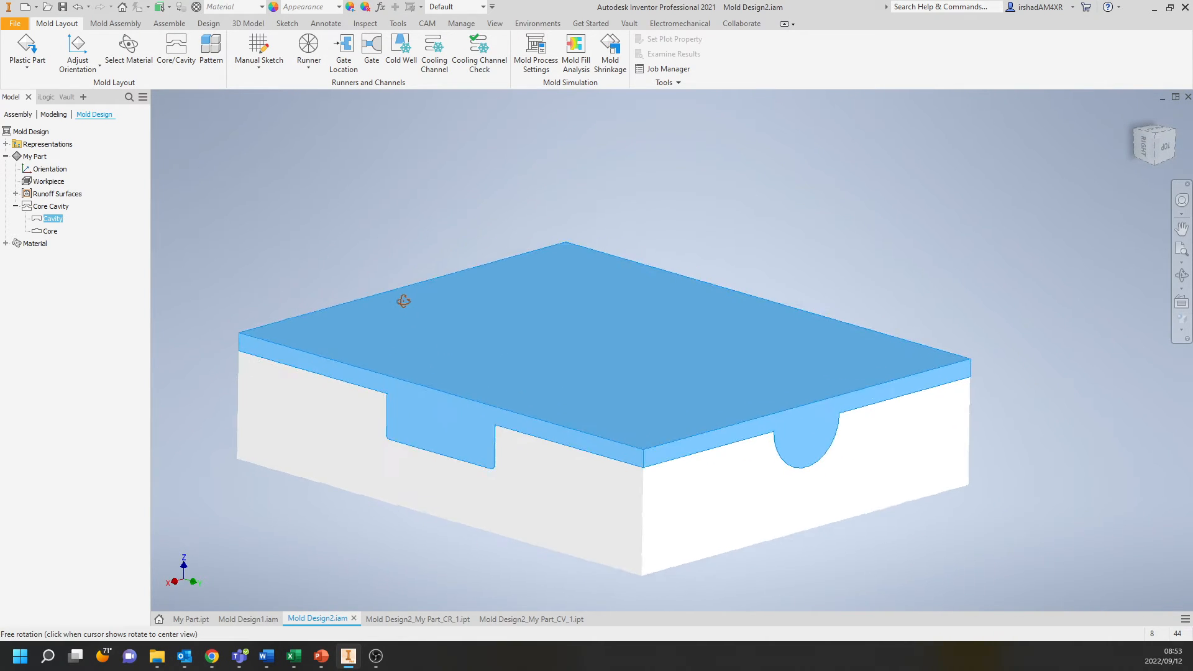
pyautogui.click(116, 23)
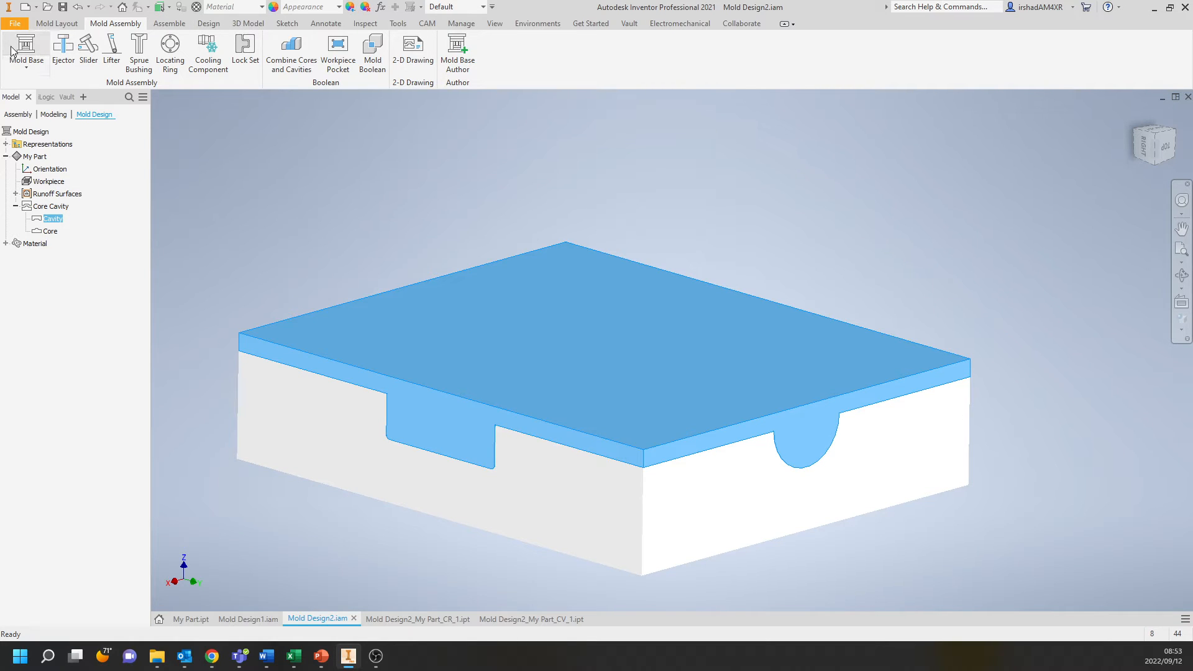
pyautogui.moveTo(276, 153); pyautogui.dragTo(373, 144, button='middle')
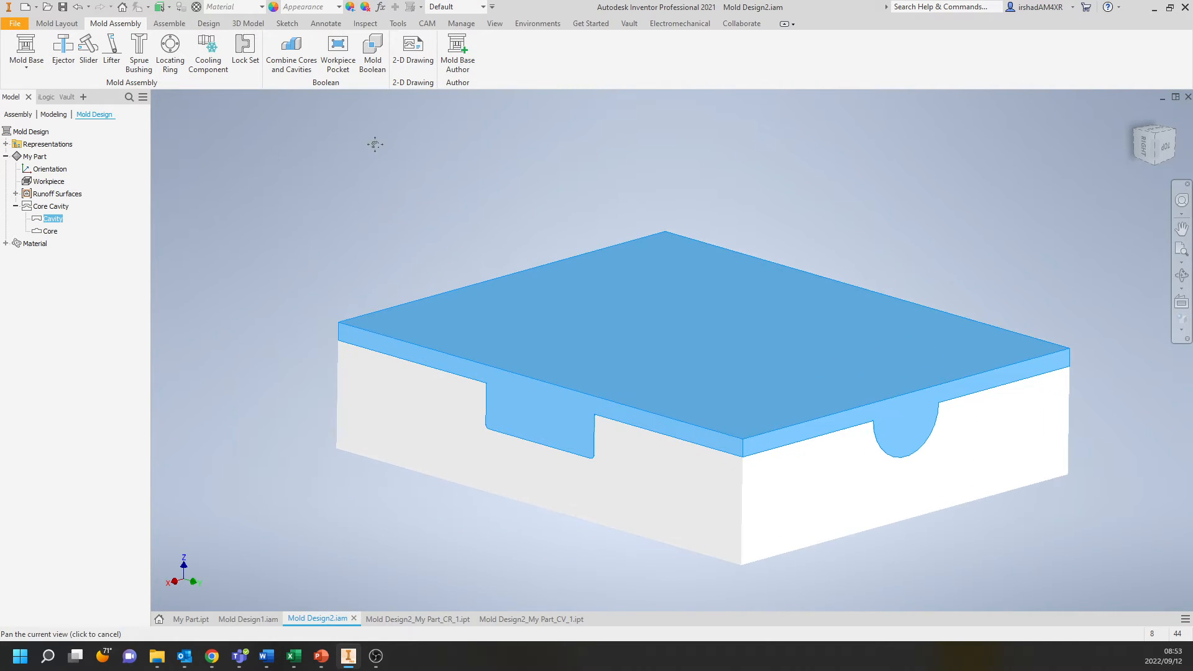
pyautogui.click(27, 47)
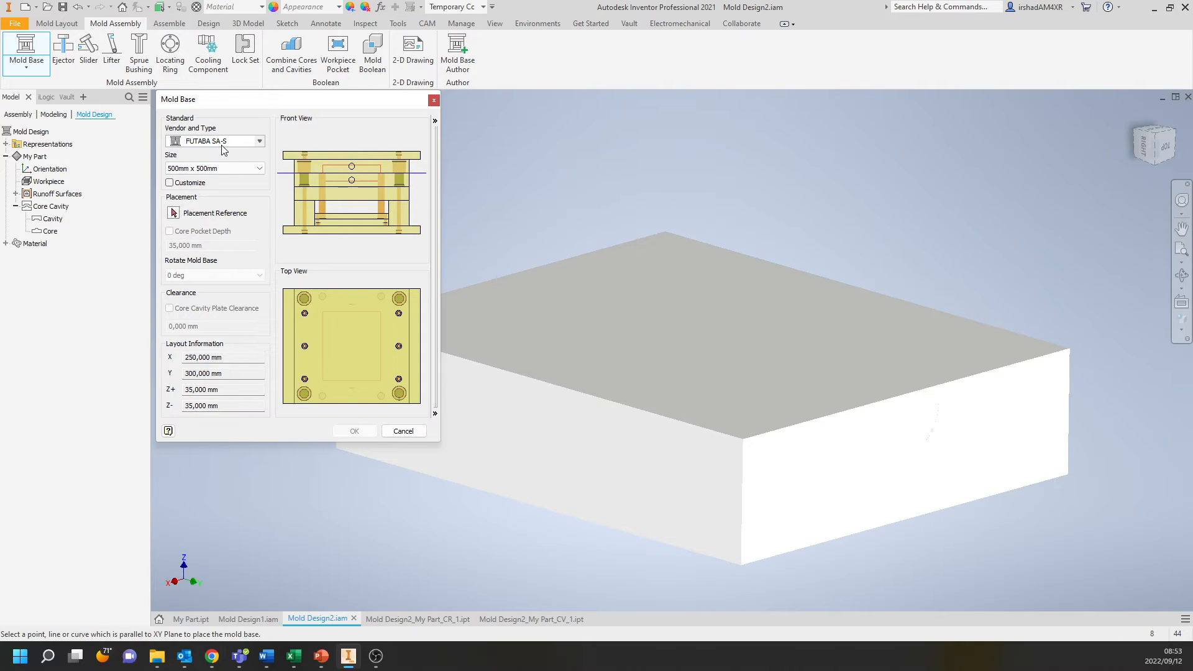
# List the mold bases of all vendors in the Mold Bases category and choose the FUTABA SA-S type.
pyautogui.click(221, 143)
pyautogui.click(302, 163)
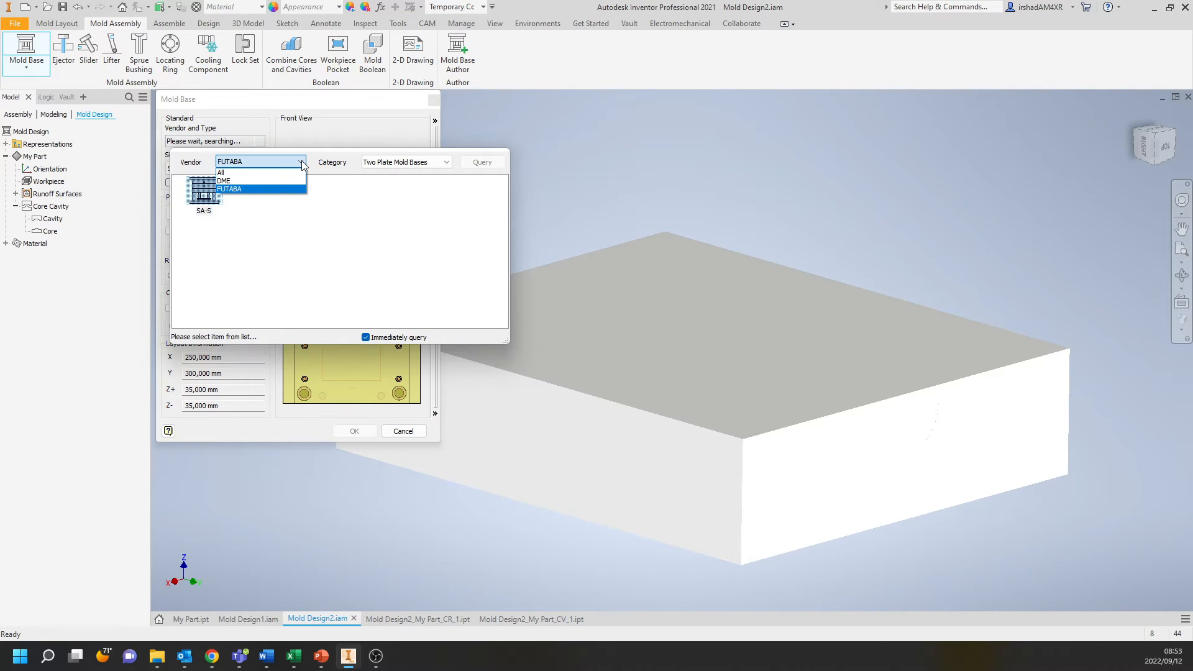
pyautogui.click(225, 173)
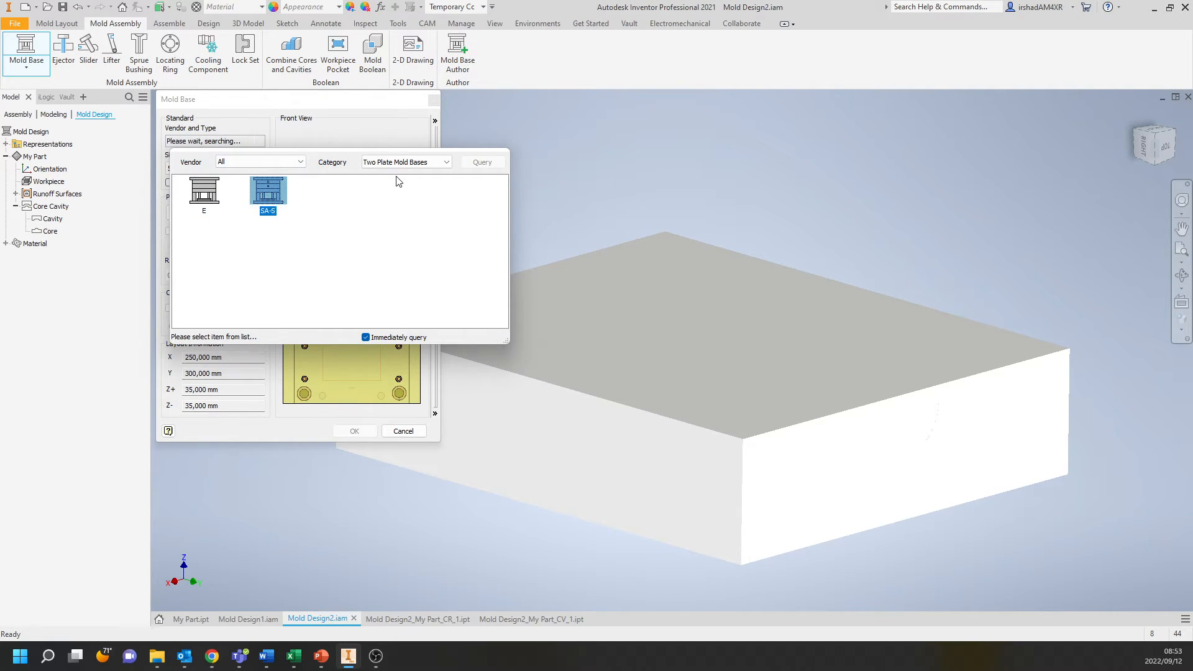
pyautogui.click(435, 162)
pyautogui.click(392, 173)
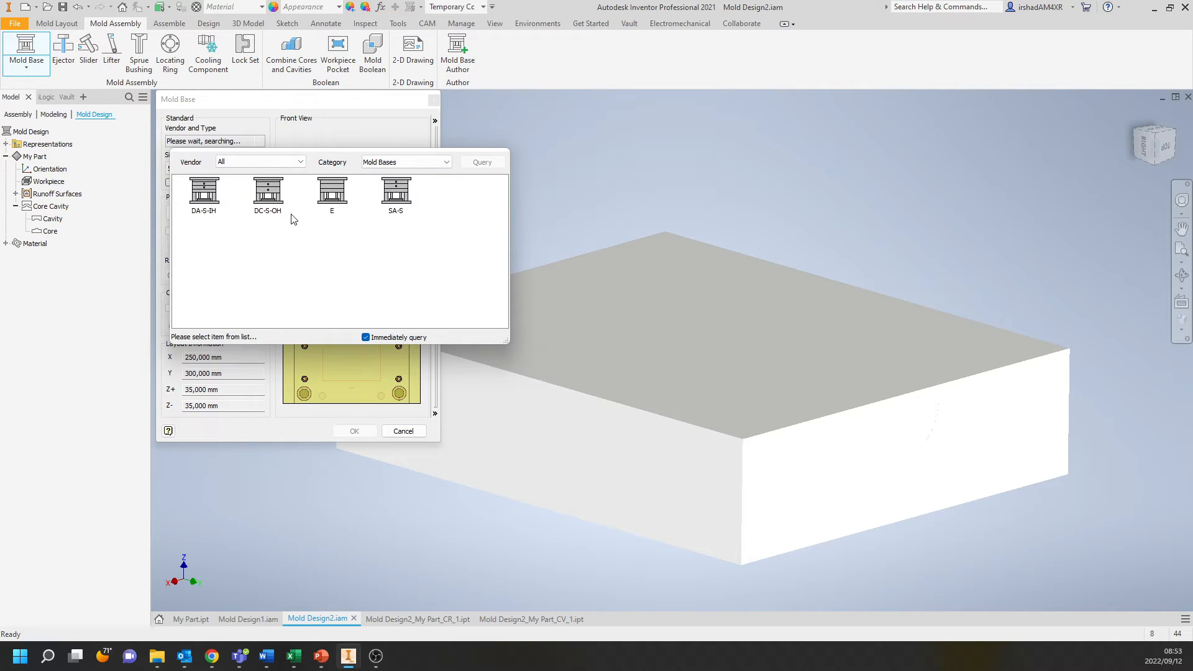
pyautogui.click(403, 195)
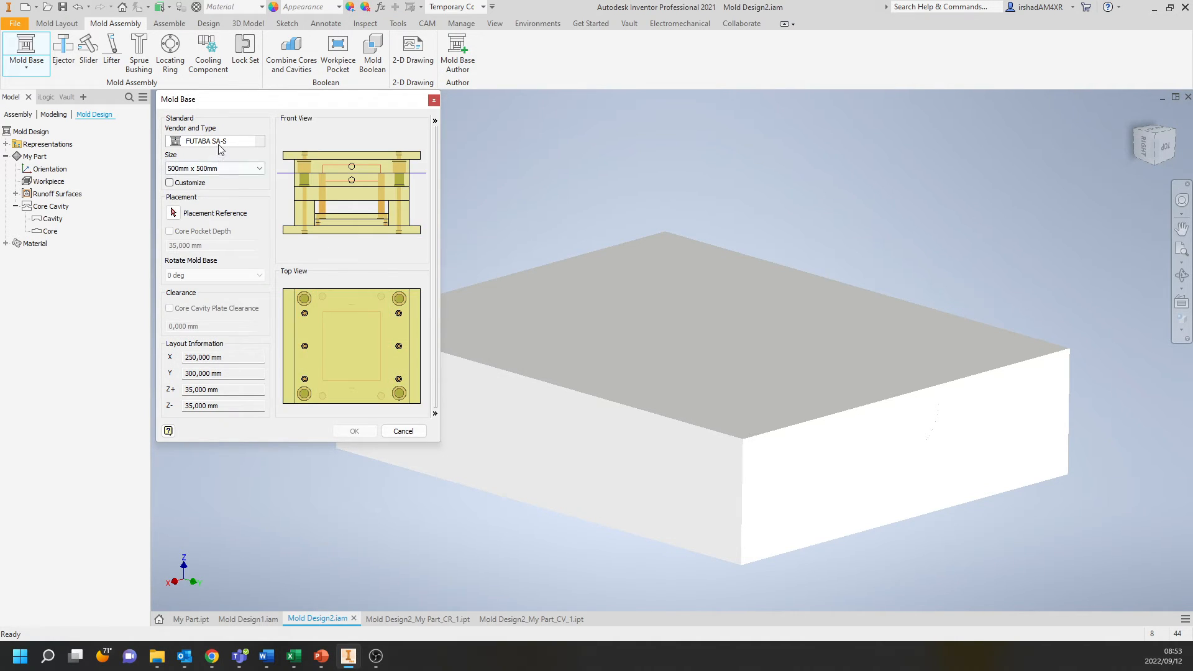
# Change the mold base to the FUTABA DA-S-IH type and set its size to 270mm x 400mm.
pyautogui.click(211, 201)
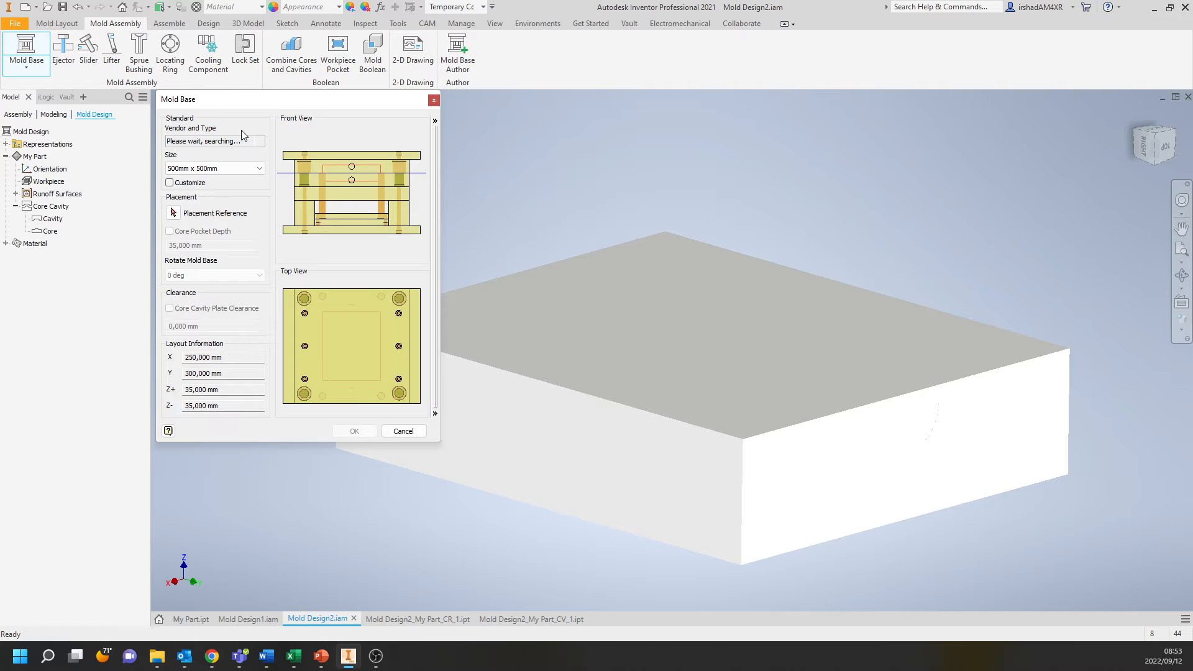
pyautogui.click(260, 168)
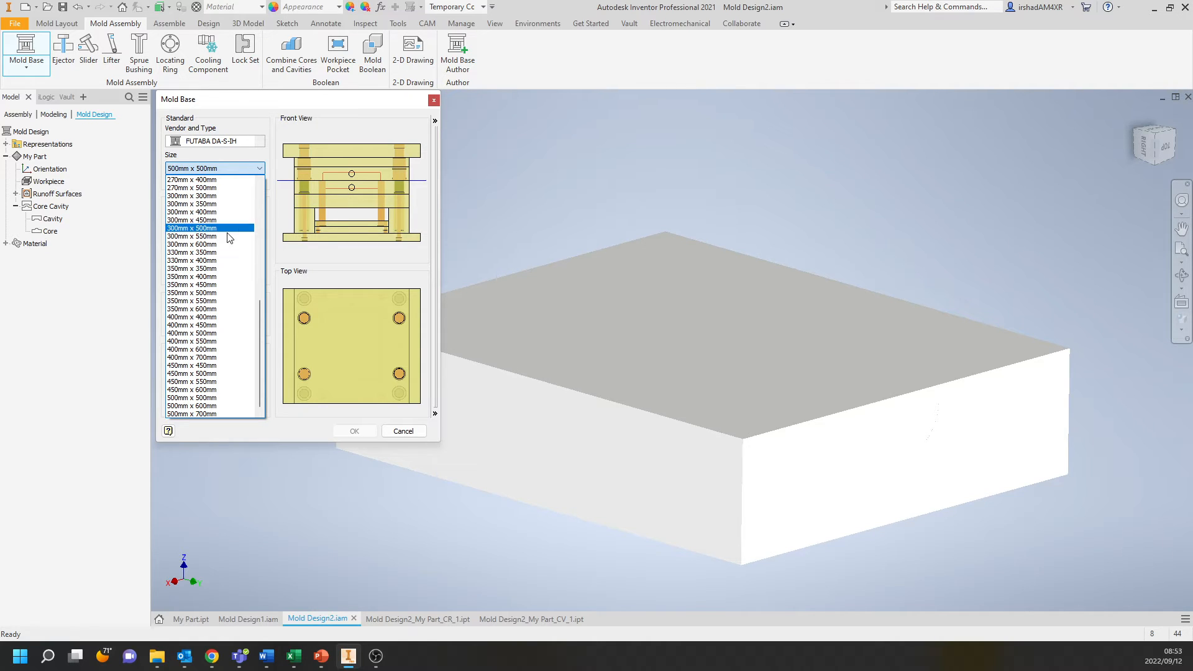
pyautogui.scroll(1, 198, 280)
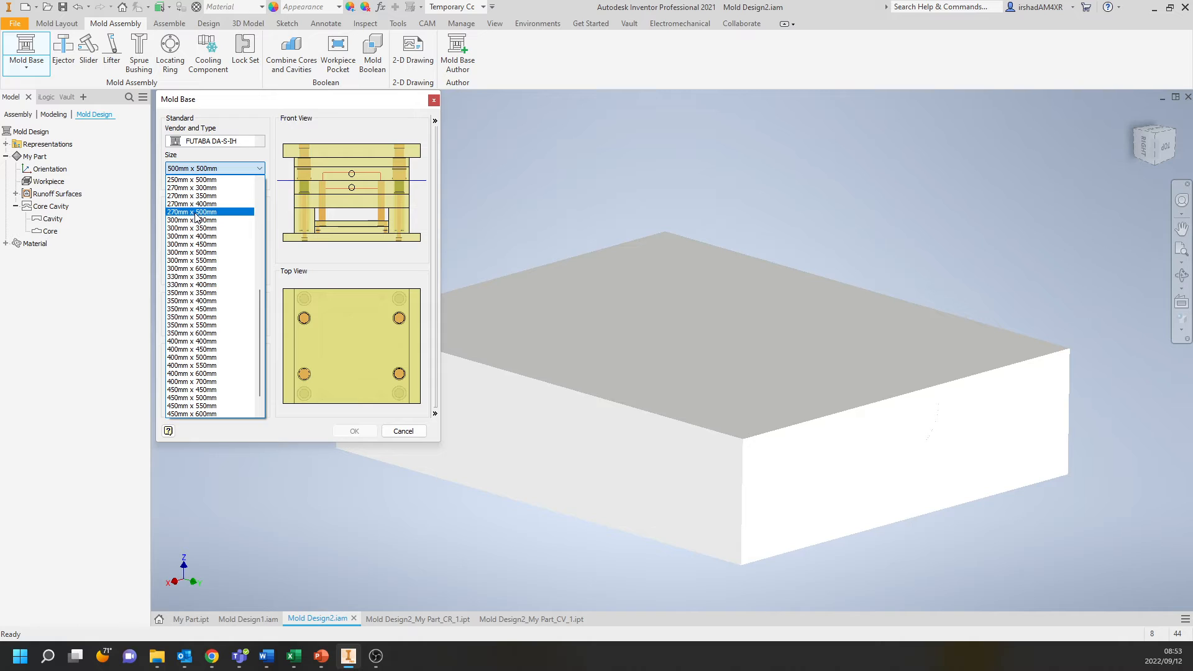
pyautogui.click(196, 212)
pyautogui.click(205, 168)
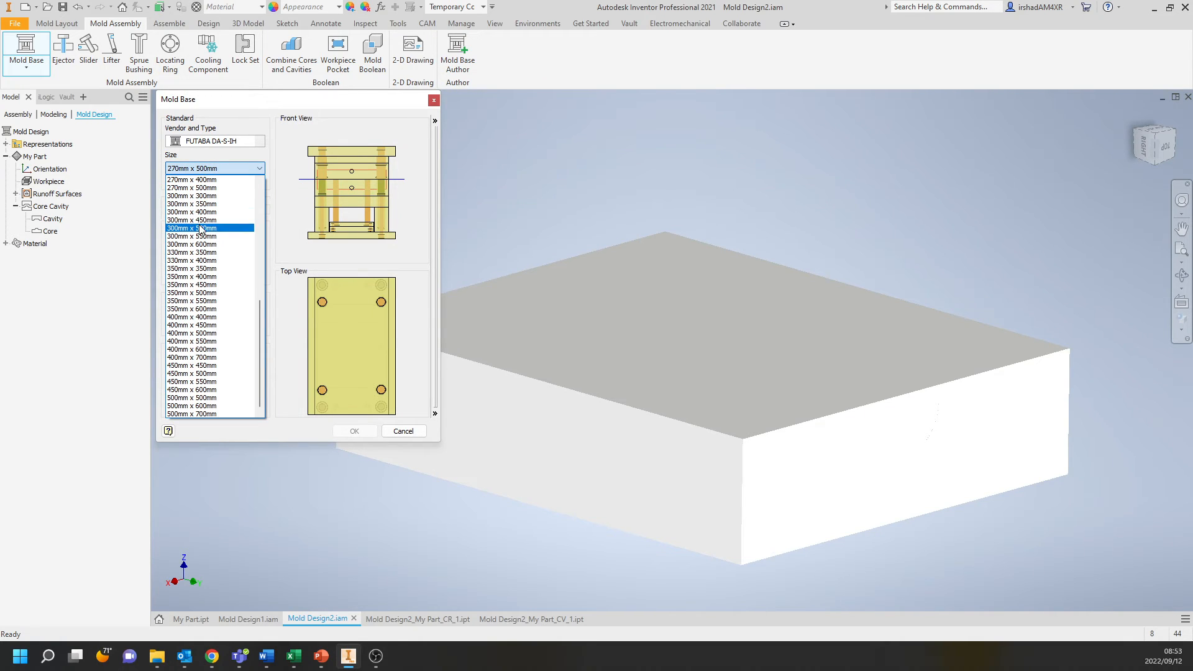
pyautogui.click(191, 179)
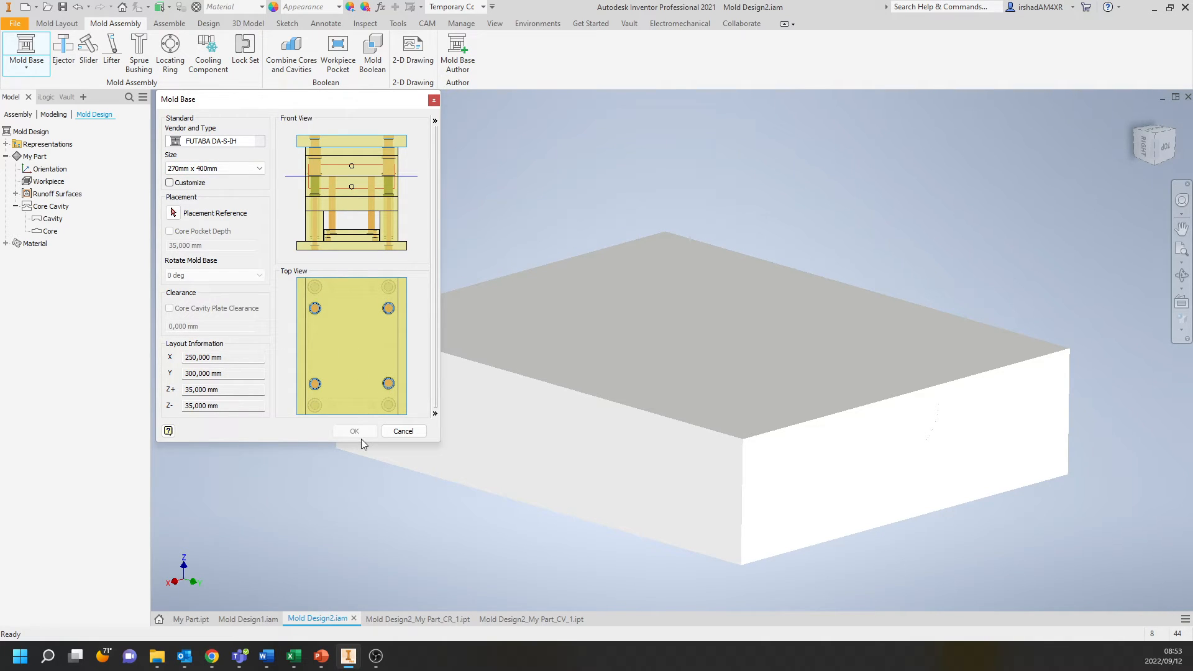
# Set the mold base's placement reference to the horizontal line on the core and cavity block's long side.
pyautogui.click(173, 215)
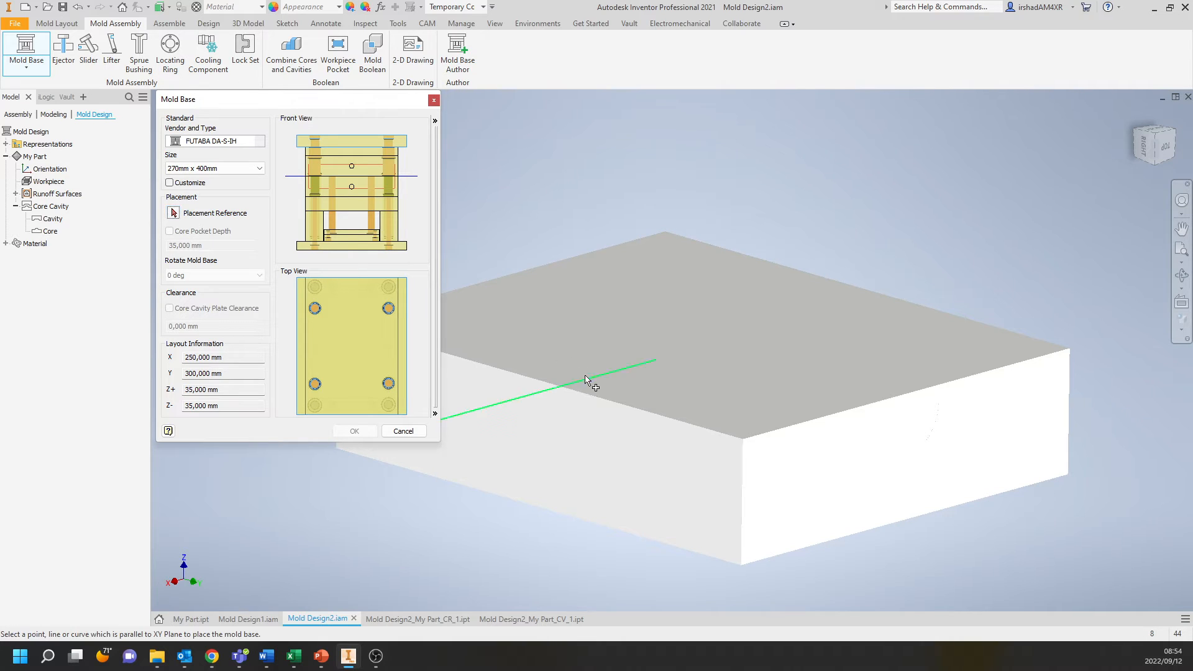
pyautogui.click(610, 416)
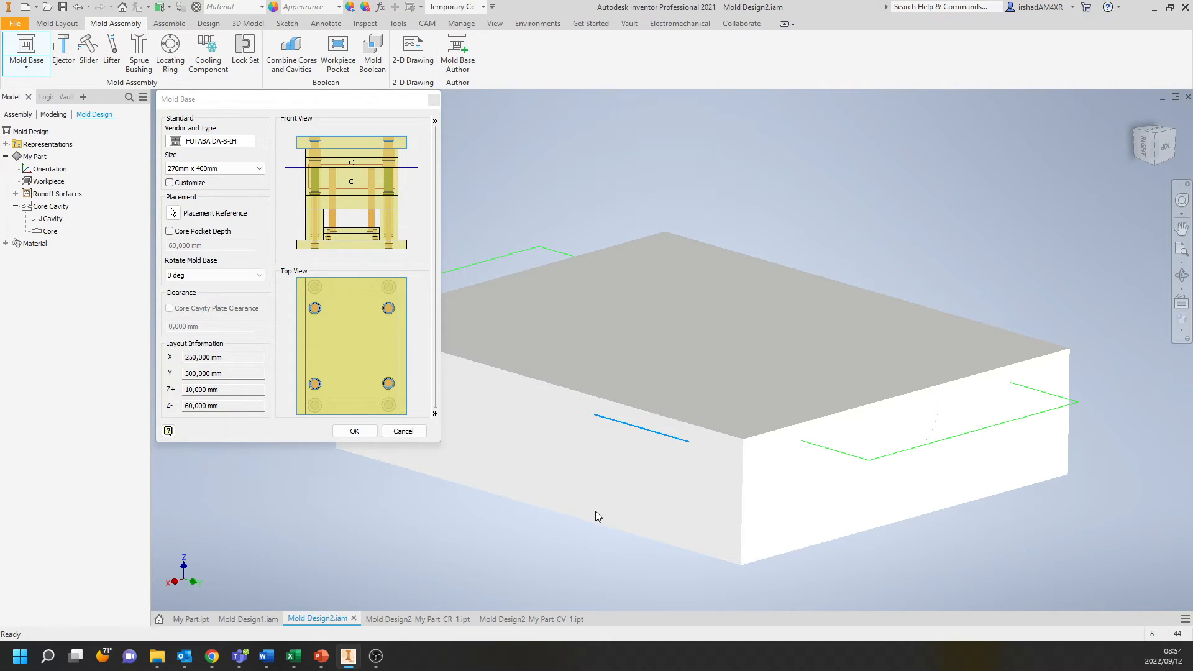
pyautogui.scroll(-5, 592, 509)
pyautogui.moveTo(594, 463); pyautogui.dragTo(661, 477, button='middle')
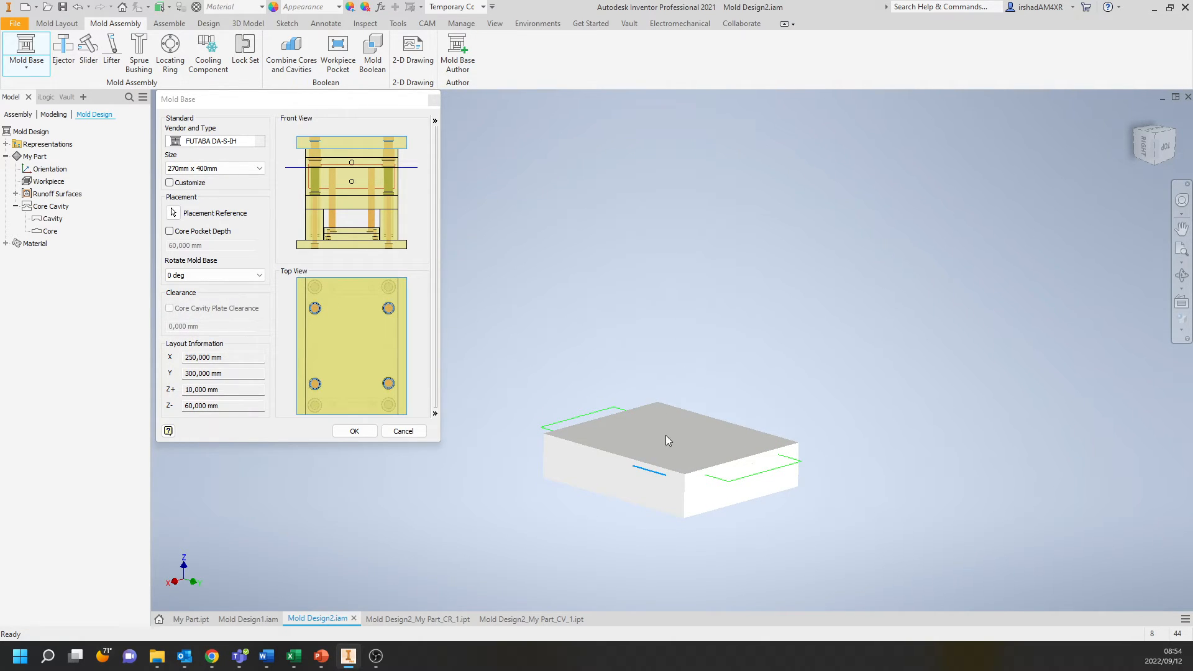
# Try the 350mm x 350mm and 400mm x 550mm mold base sizes, and settle on 450mm x 550mm.
pyautogui.click(217, 169)
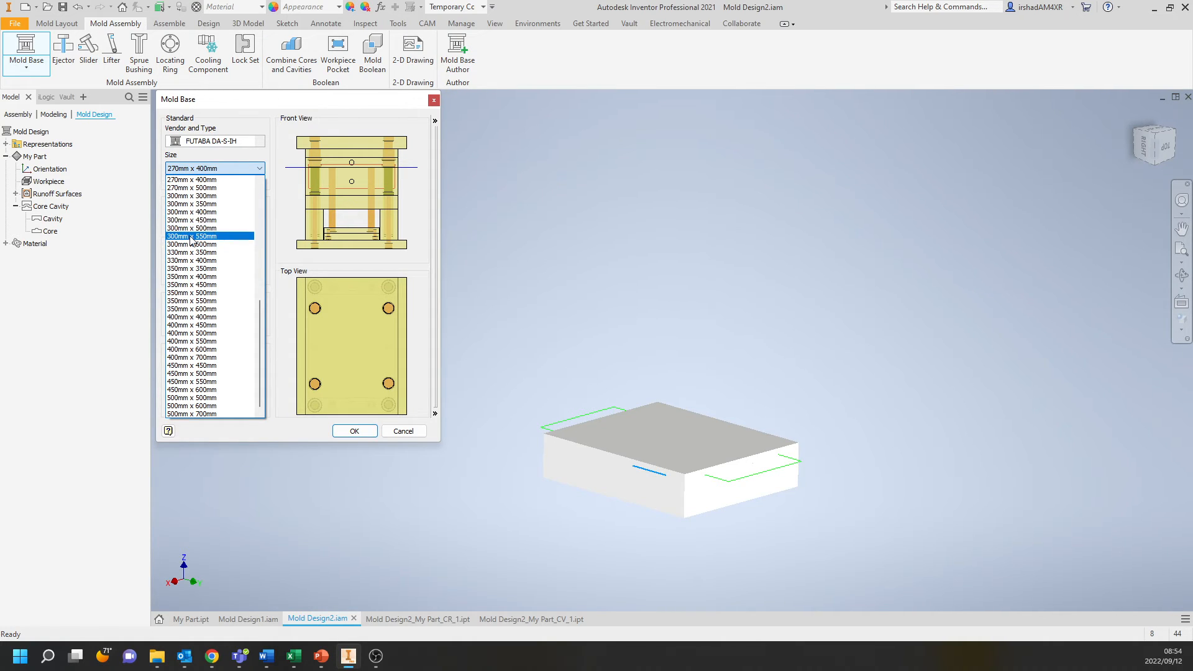
pyautogui.click(189, 269)
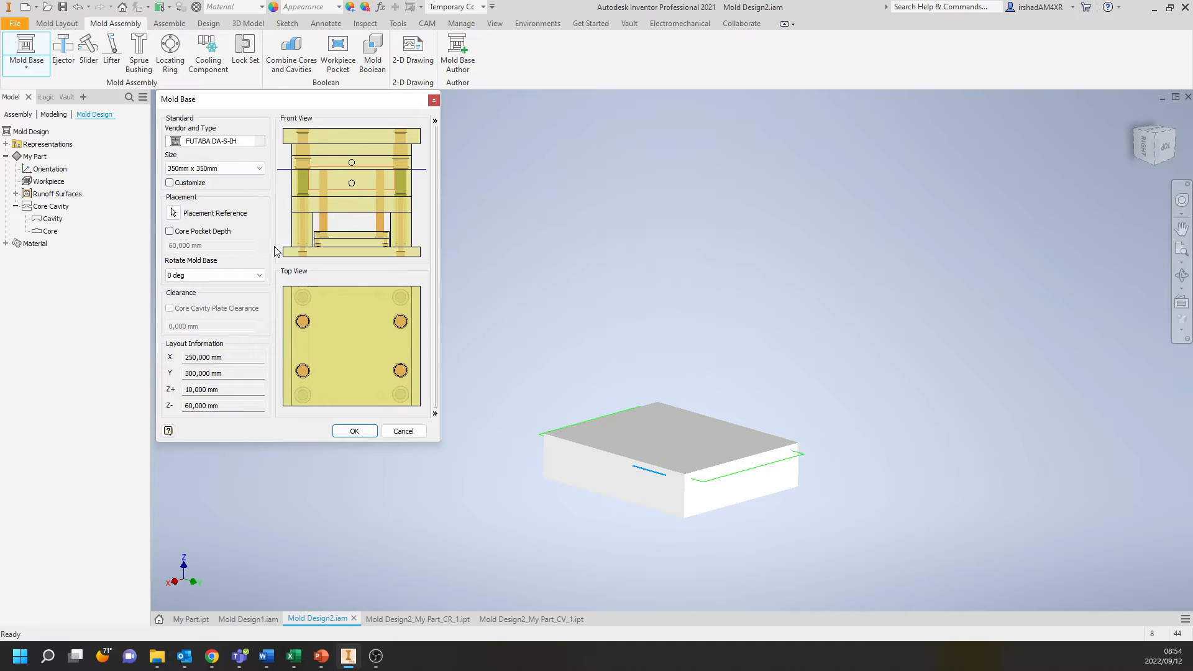
pyautogui.click(225, 168)
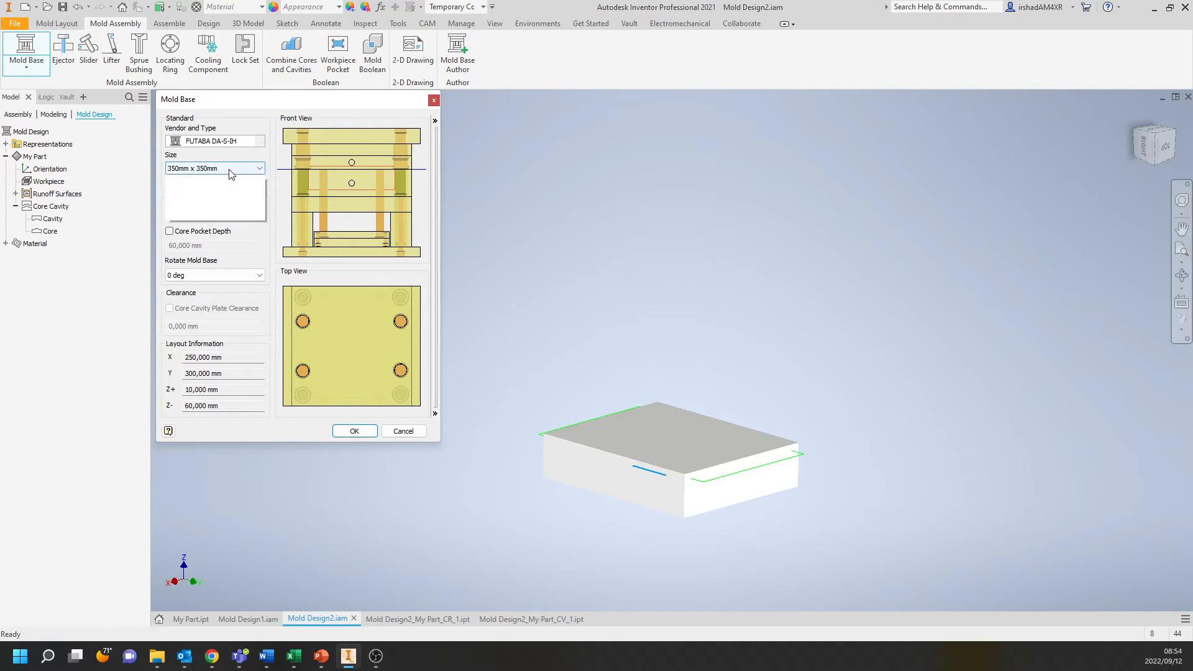
pyautogui.click(195, 341)
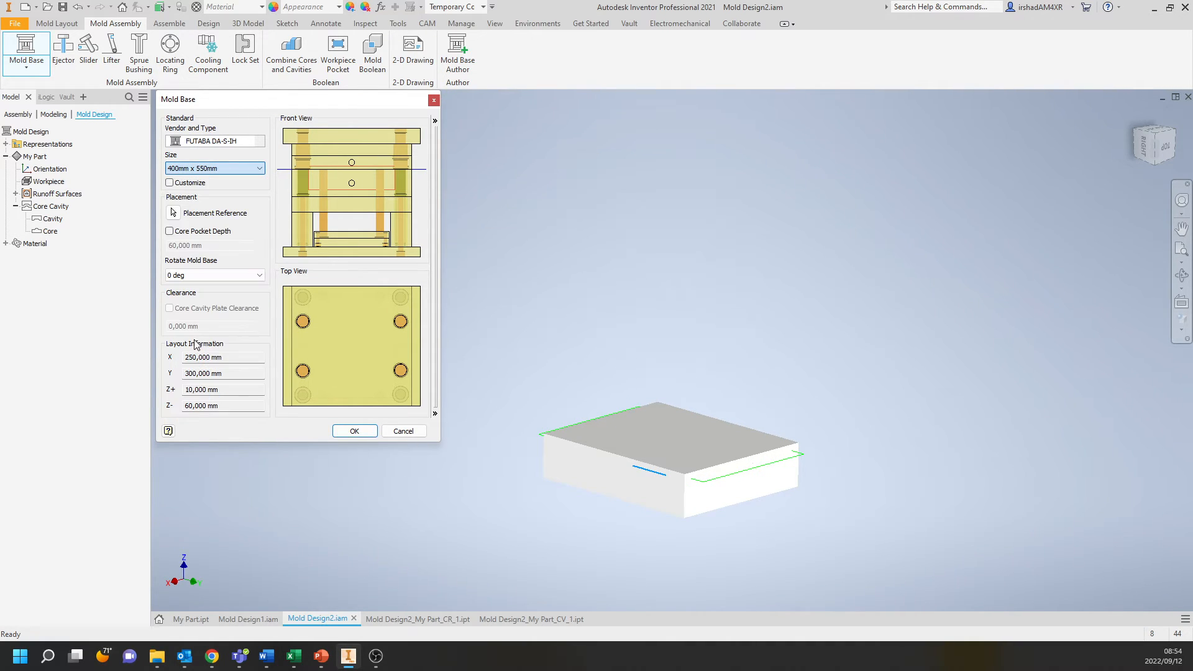
pyautogui.click(219, 169)
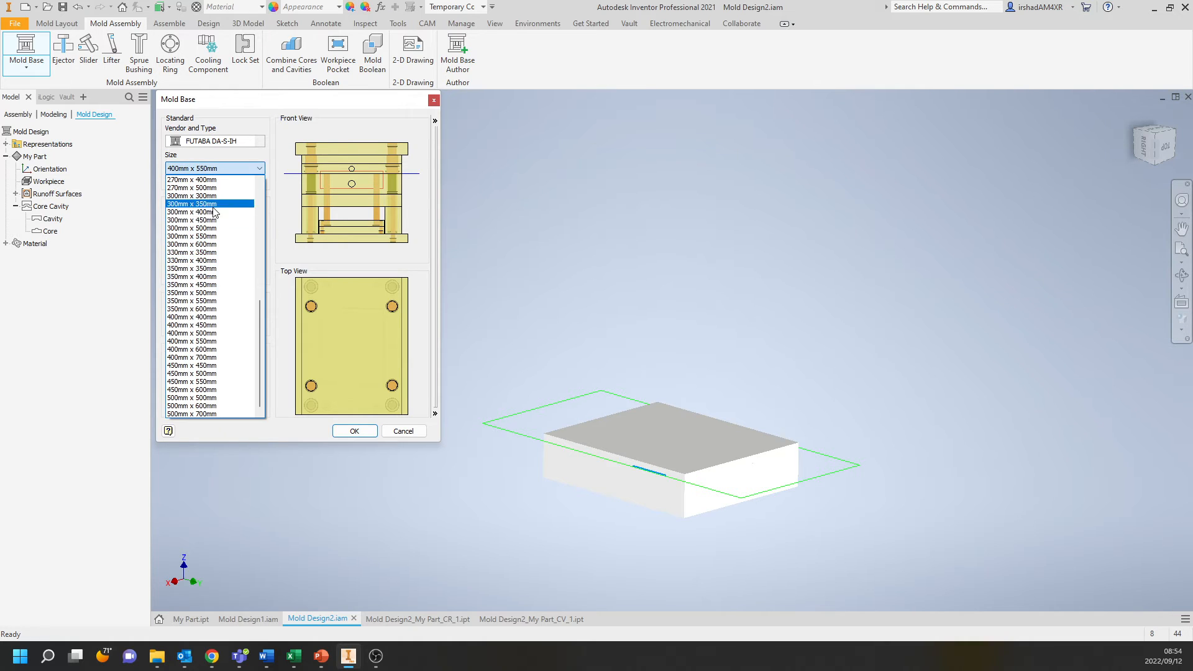
pyautogui.click(200, 381)
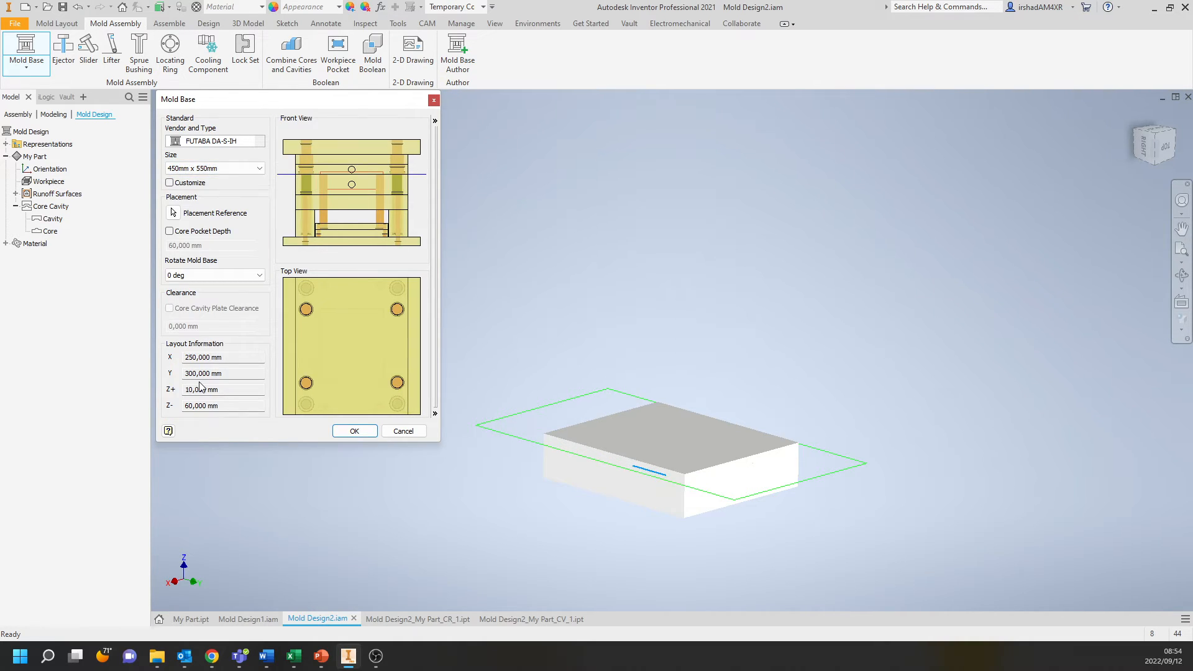
pyautogui.click(220, 169)
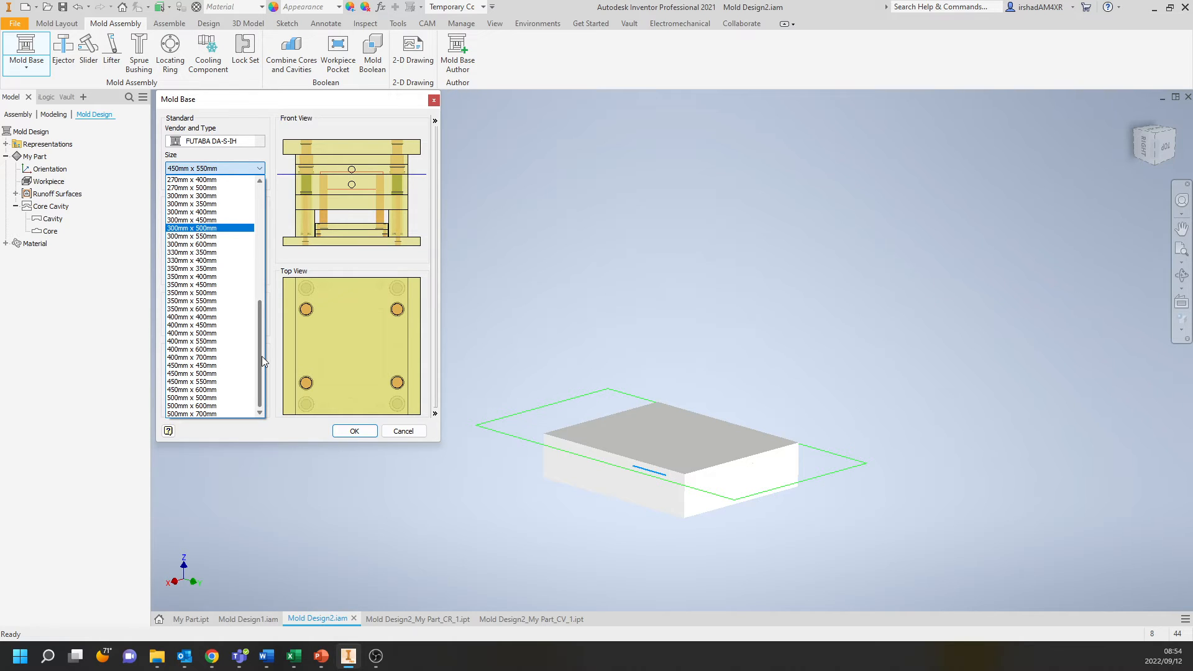
pyautogui.click(355, 431)
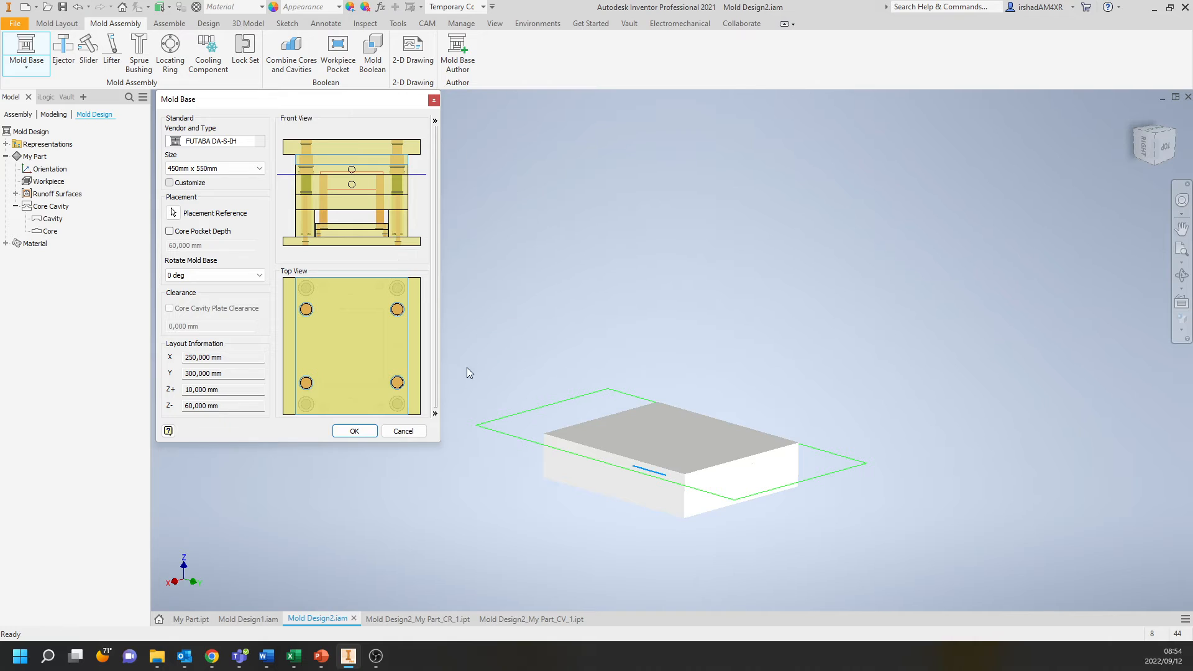
# Show the customizable component list of the mold base and remove the GPA Group1 component.
pyautogui.click(435, 414)
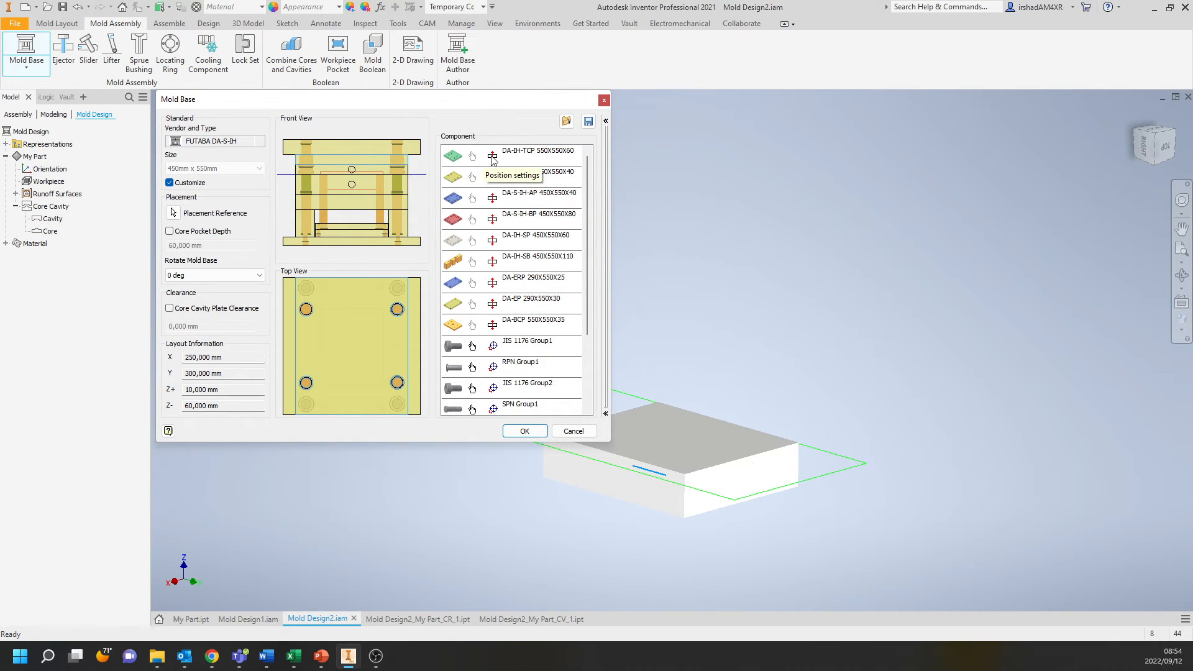
pyautogui.click(493, 198)
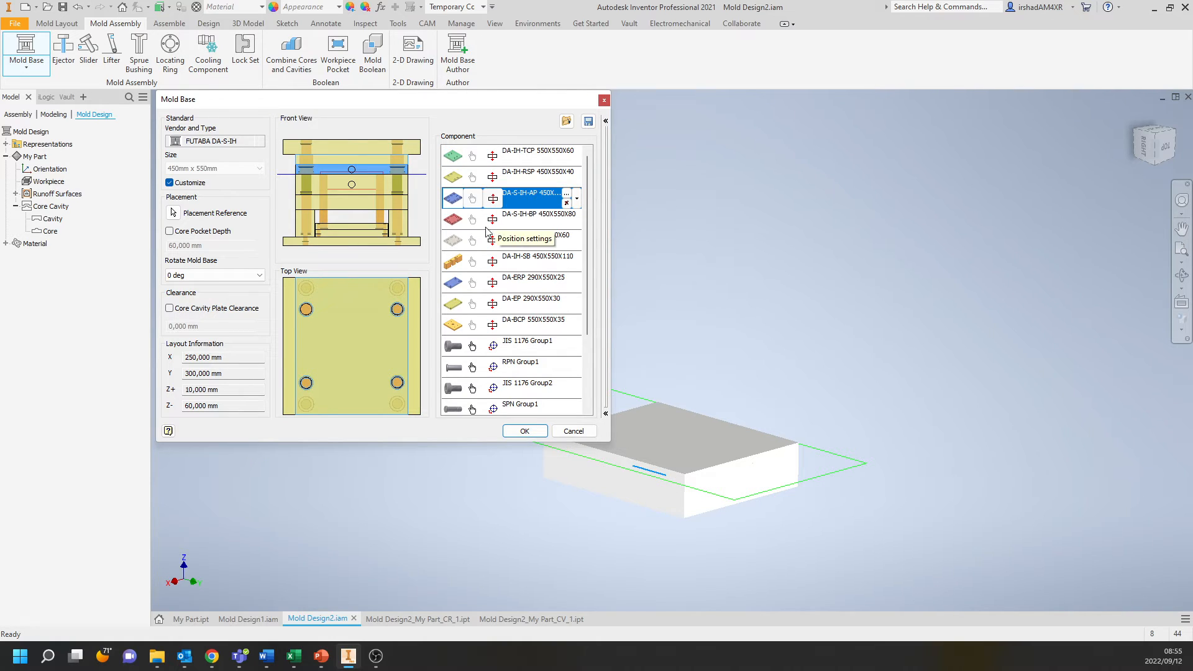
pyautogui.scroll(-2, 547, 298)
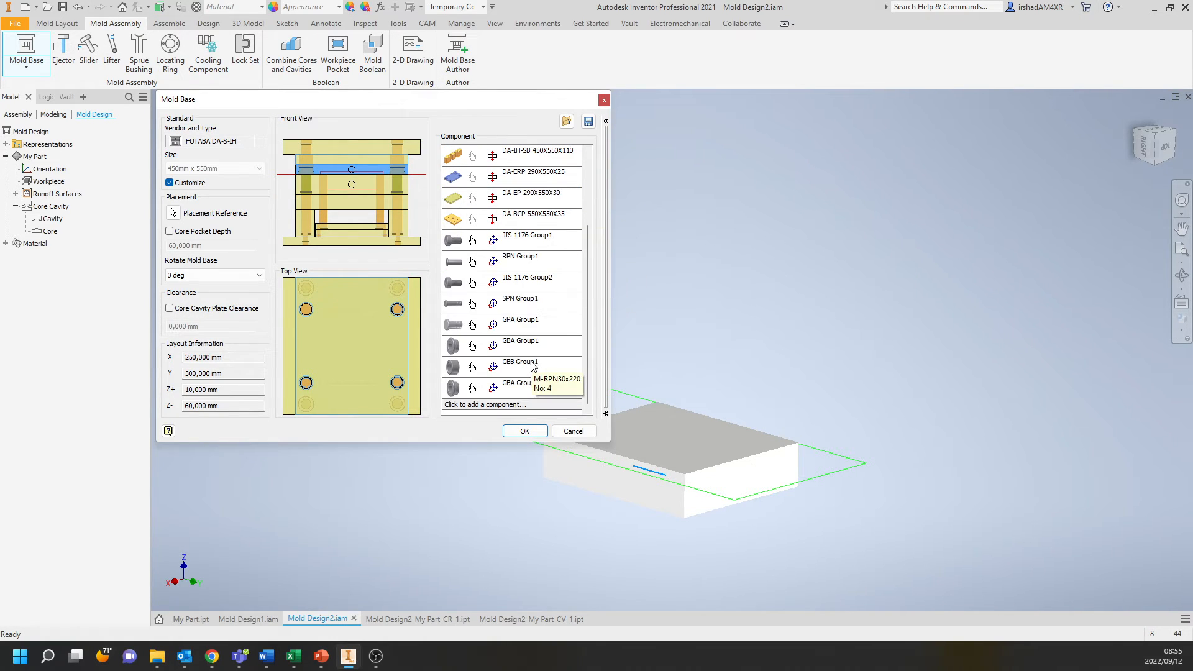
pyautogui.click(515, 322)
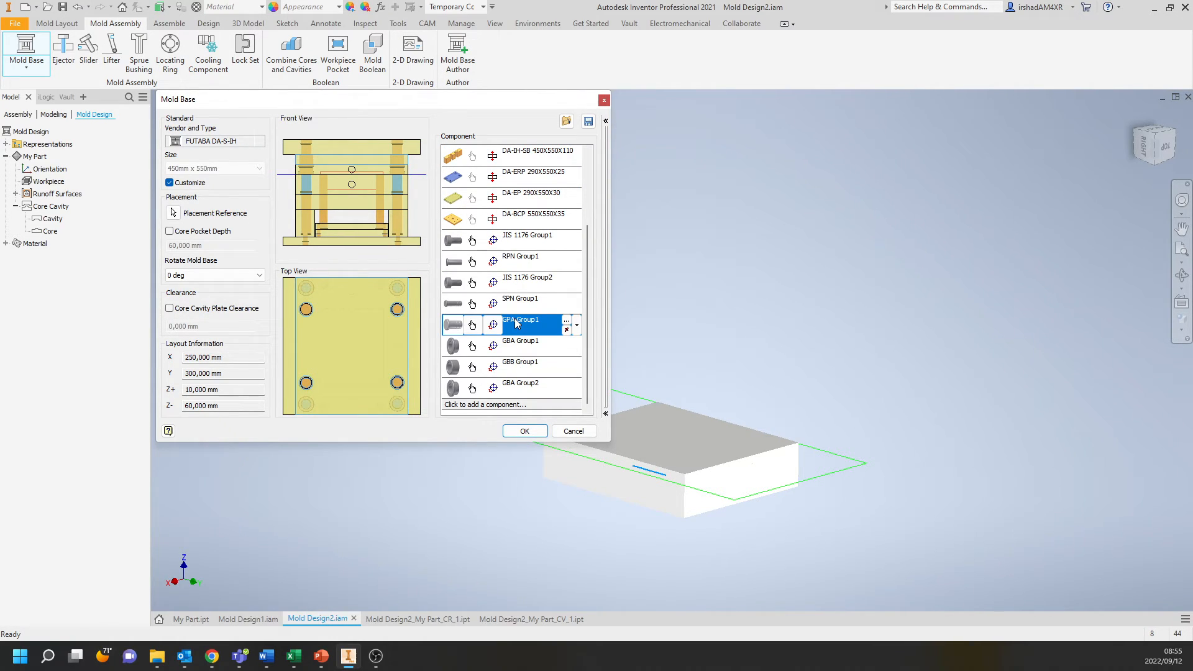
pyautogui.click(567, 330)
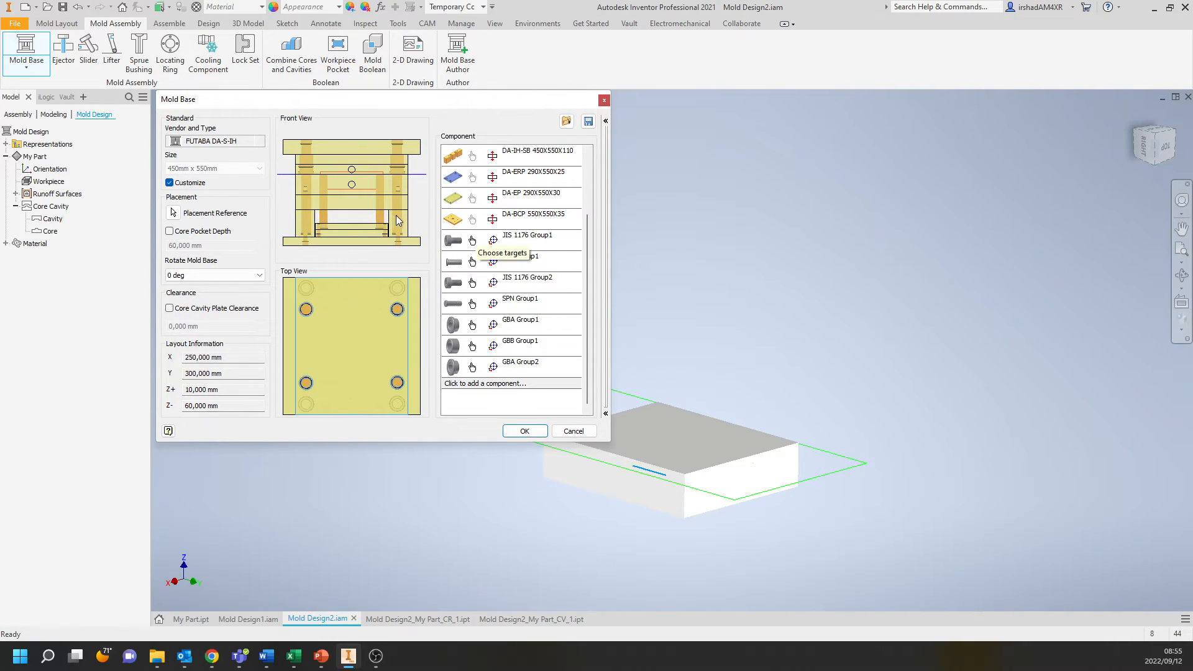
# Check the DA-ERP and DA-S-IH-AP plates in the front view preview, and generate the mold base with file numbering skipped.
pyautogui.click(365, 207)
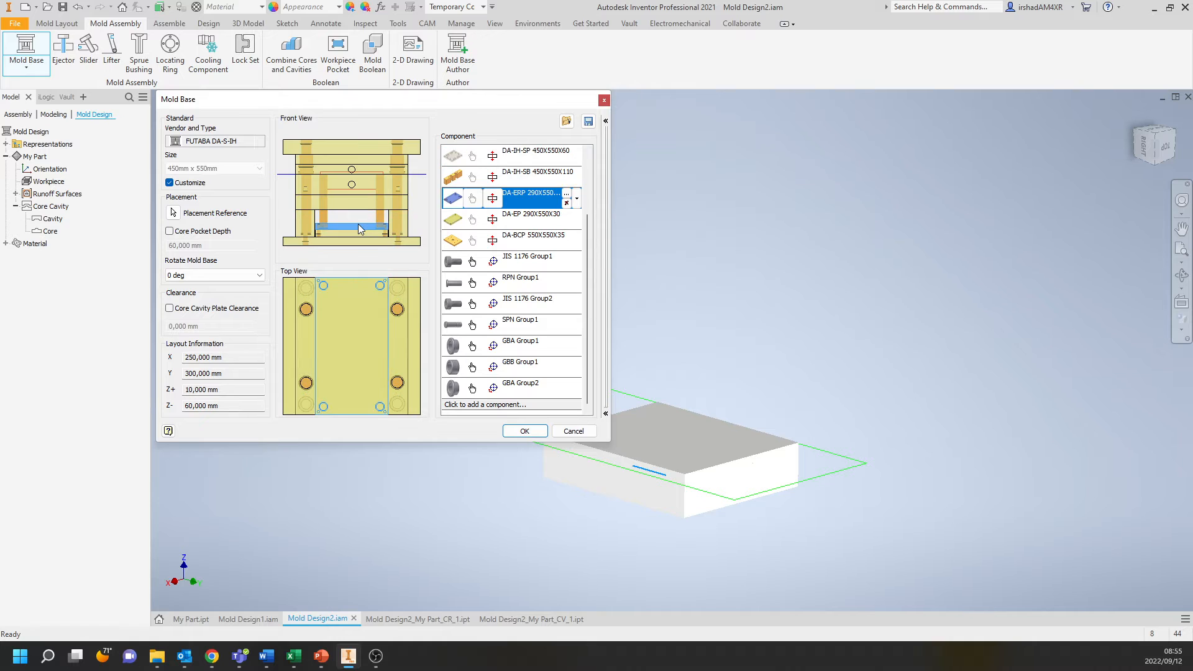
pyautogui.click(310, 190)
pyautogui.click(317, 168)
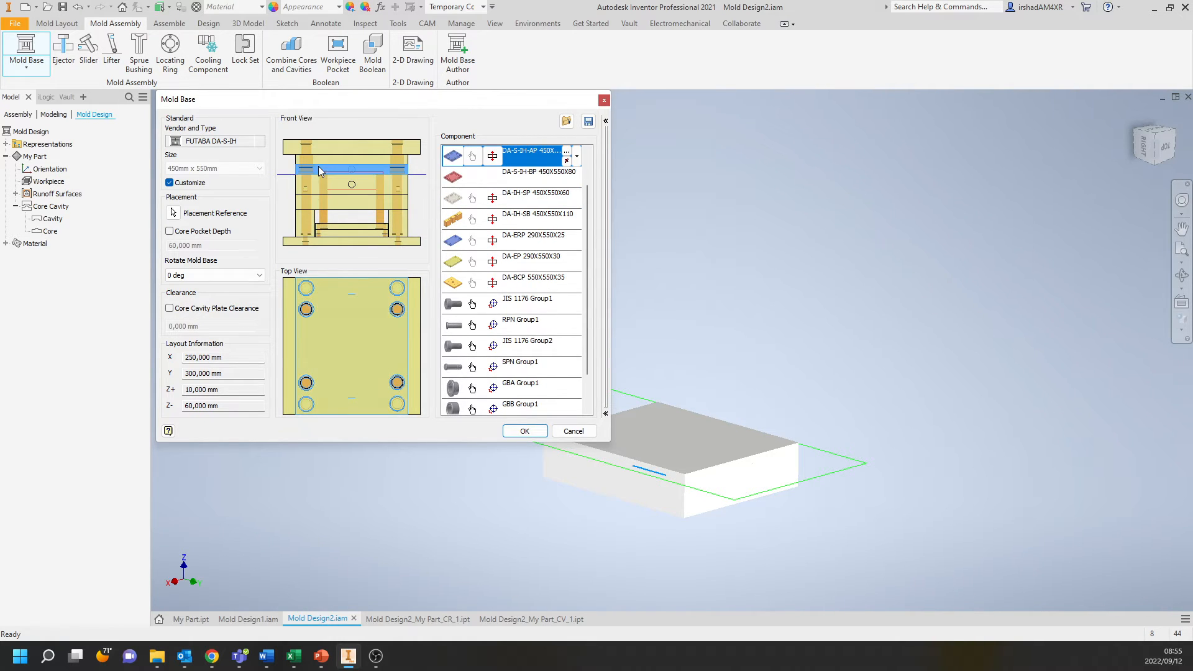
pyautogui.click(322, 158)
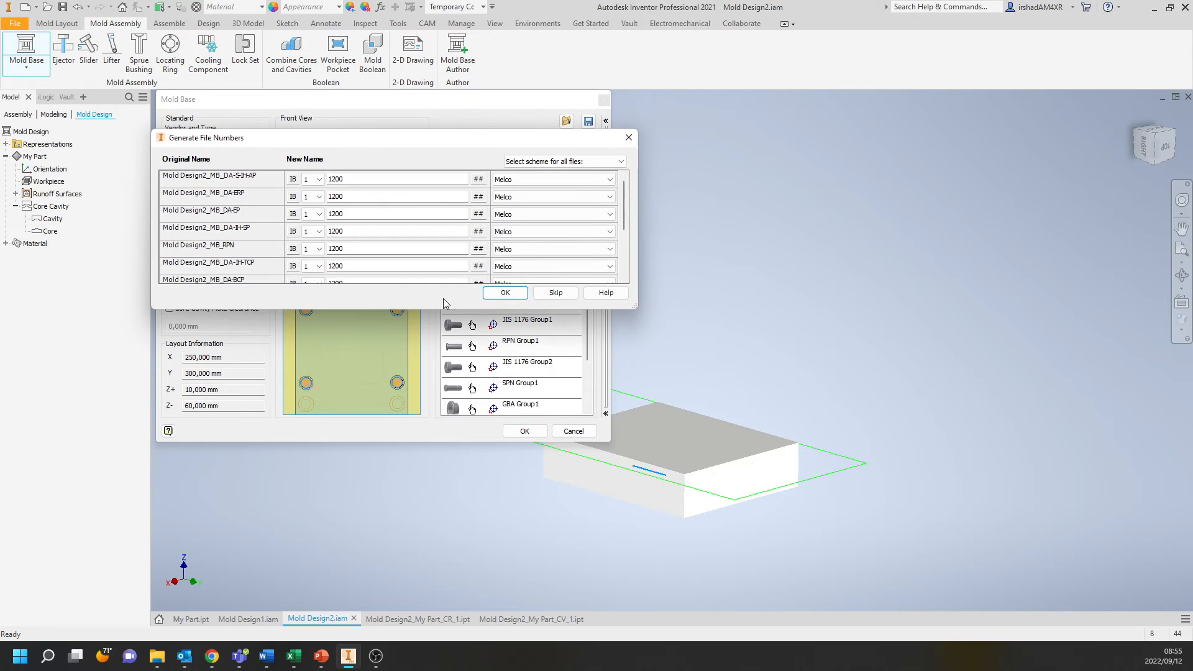
pyautogui.click(552, 293)
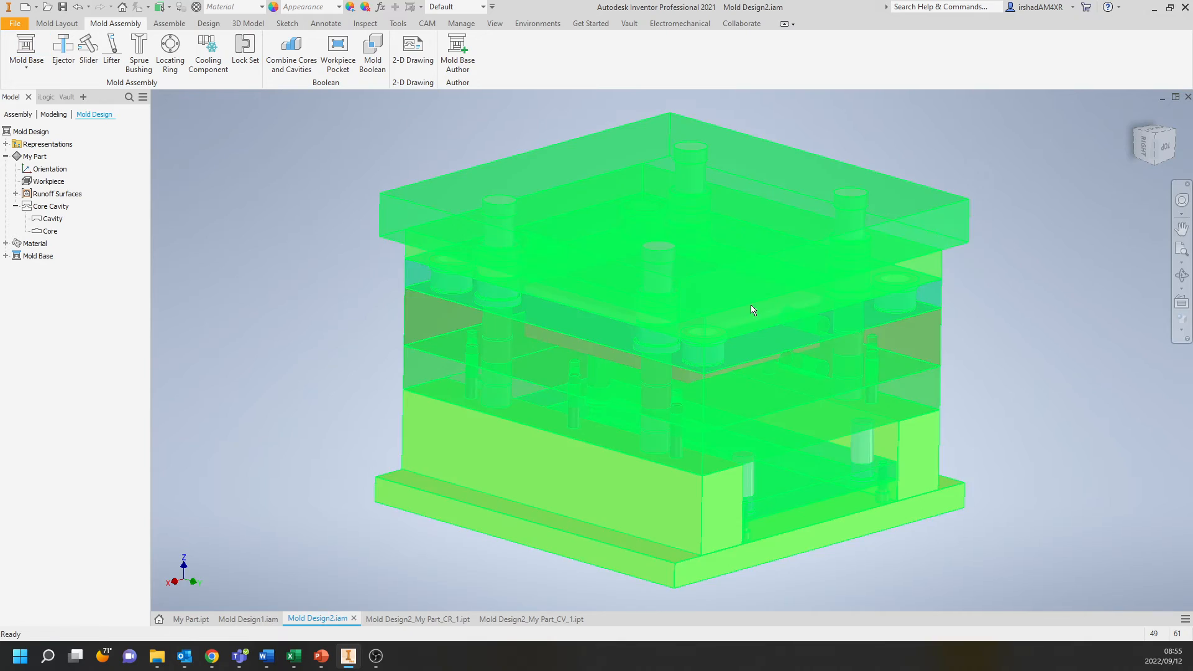
pyautogui.keyDown('shift'); pyautogui.moveTo(754, 308); pyautogui.dragTo(568, 289, button='middle'); pyautogui.keyUp('shift')
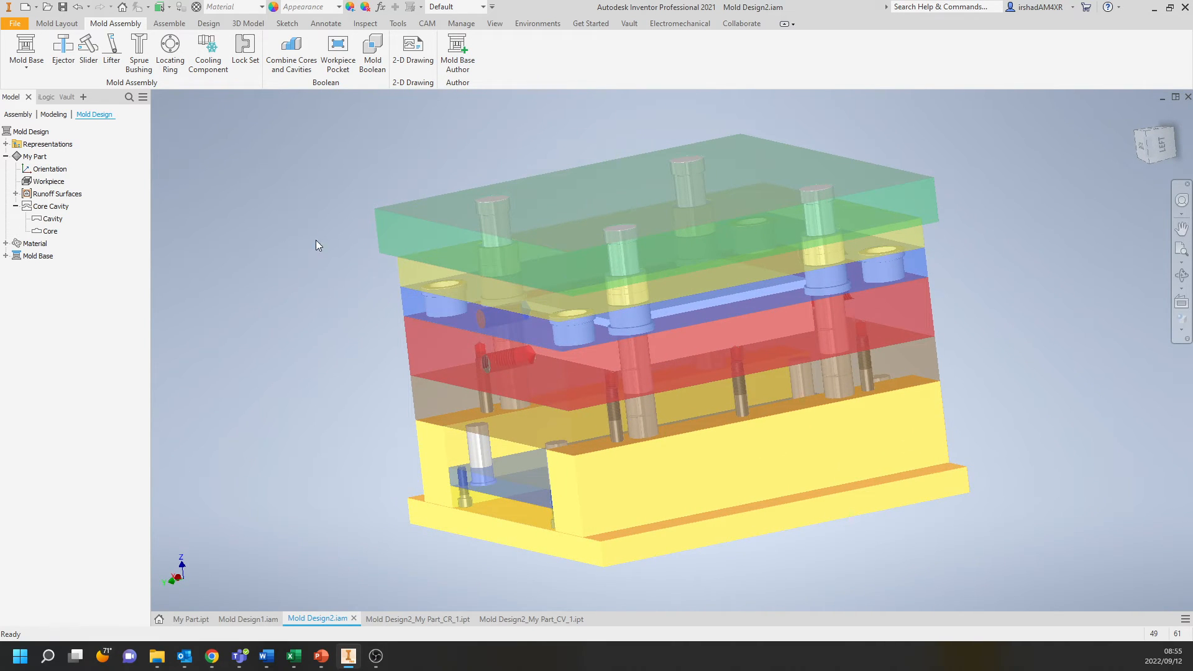
pyautogui.click(33, 257)
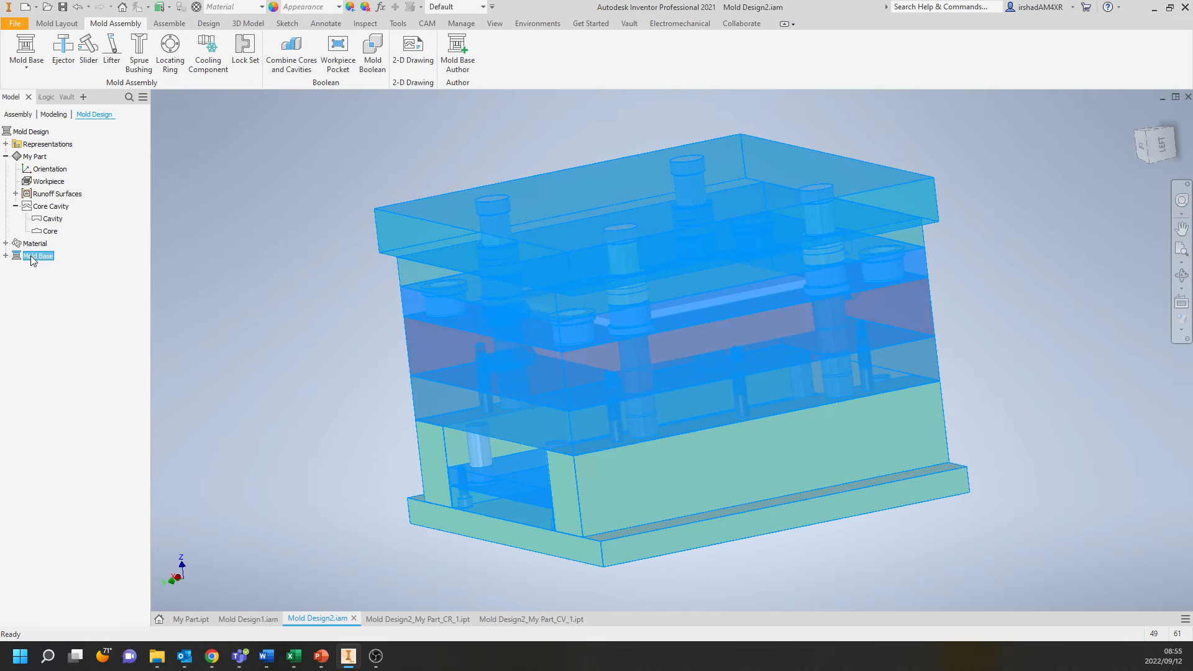
pyautogui.click(274, 264)
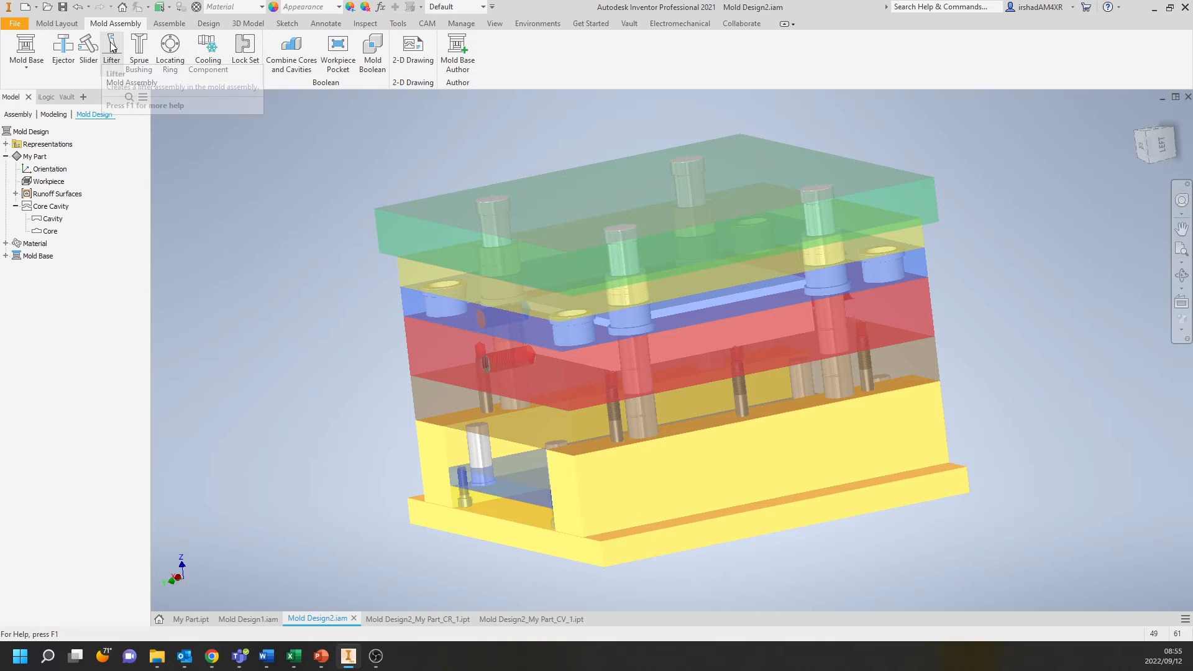
pyautogui.click(204, 39)
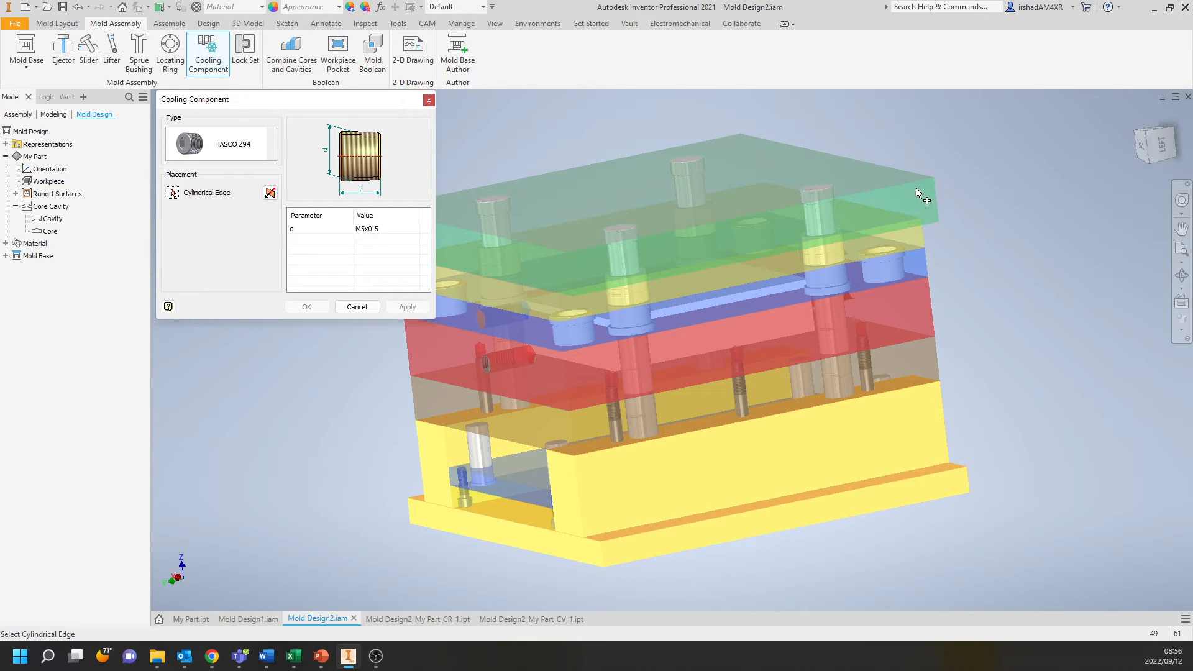
pyautogui.click(374, 309)
pyautogui.keyDown('shift'); pyautogui.moveTo(379, 256); pyautogui.dragTo(495, 206, button='middle'); pyautogui.keyUp('shift')
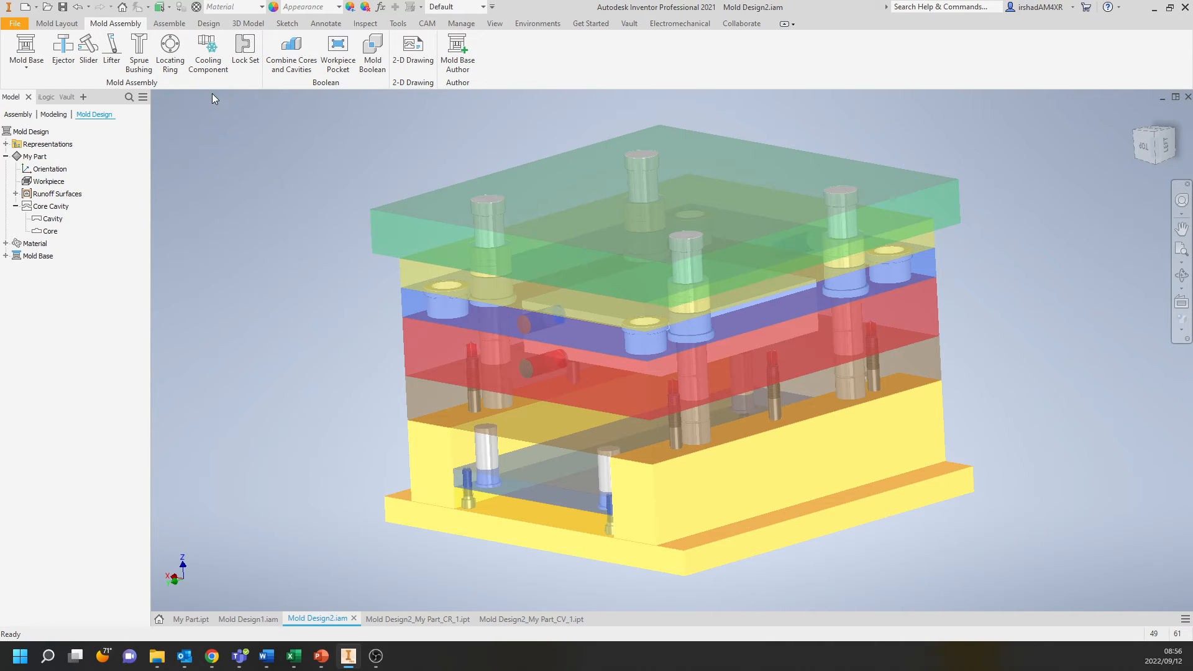
# Add a gate location at the tray's rear rim corner at X 82.5, Y -113, Z 25 mm, copied to all pockets, skipping file numbering.
pyautogui.click(57, 23)
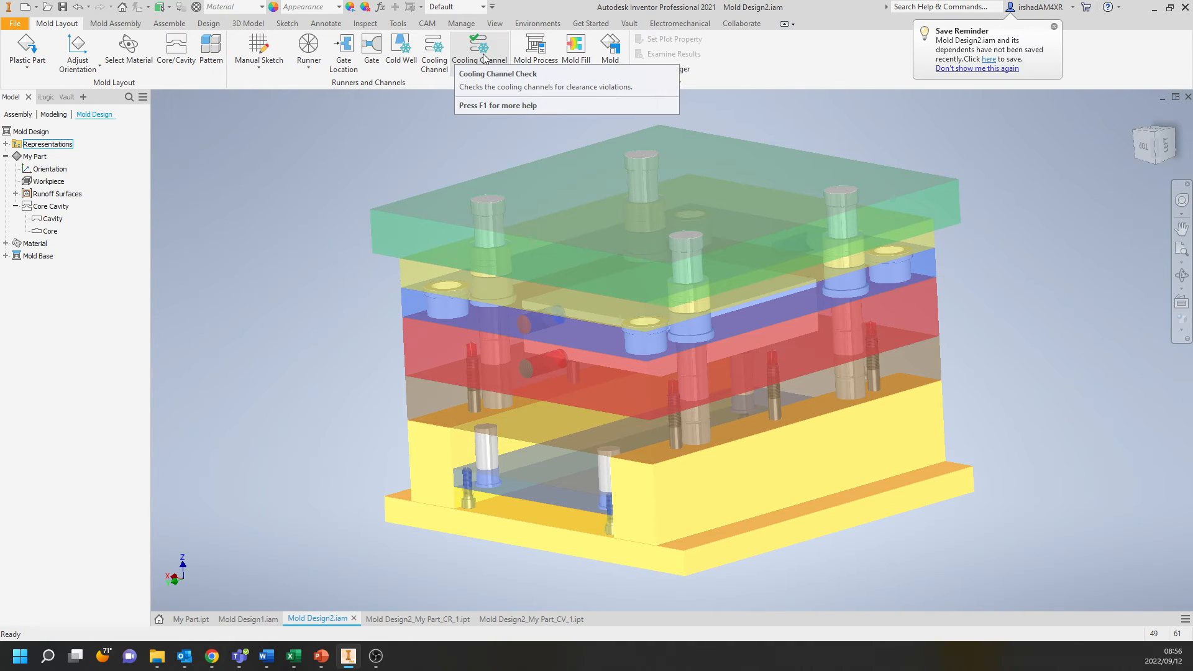
pyautogui.click(139, 33)
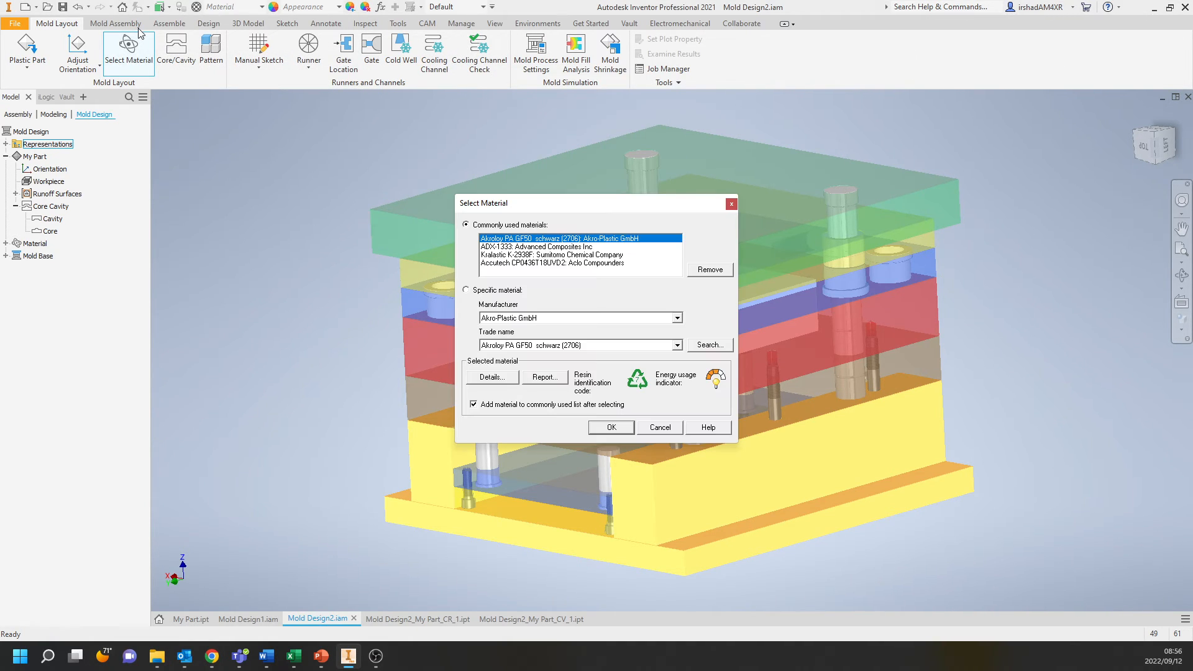
pyautogui.press('Escape')
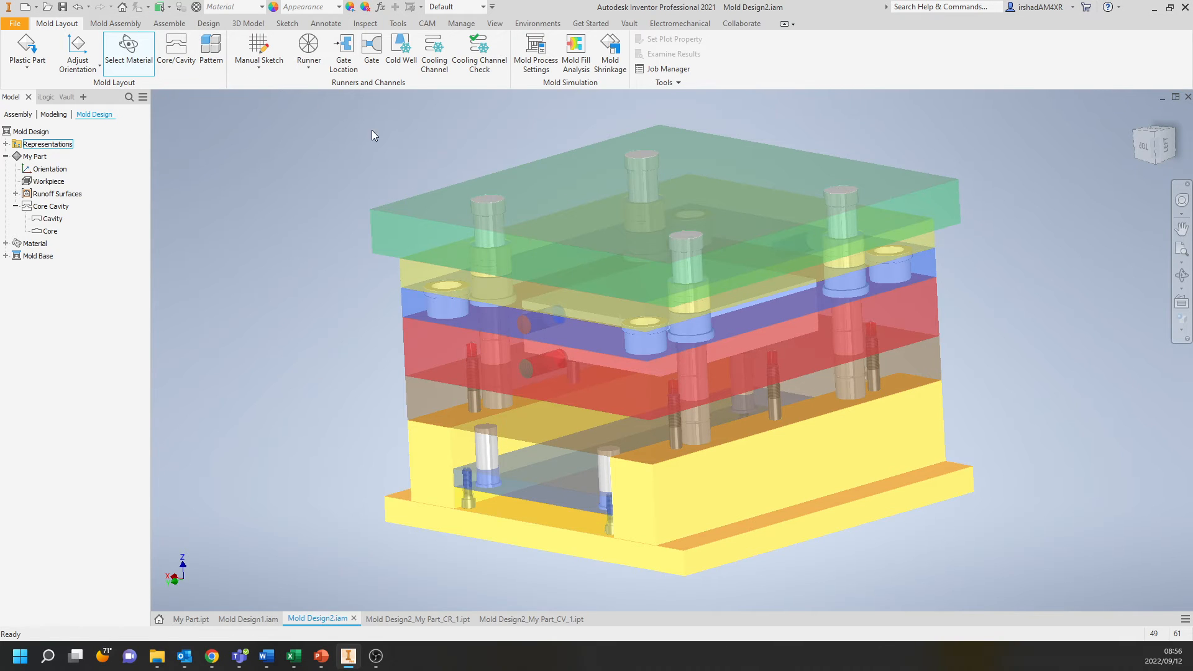
pyautogui.keyDown('shift'); pyautogui.moveTo(393, 100); pyautogui.dragTo(365, 162, button='middle'); pyautogui.keyUp('shift')
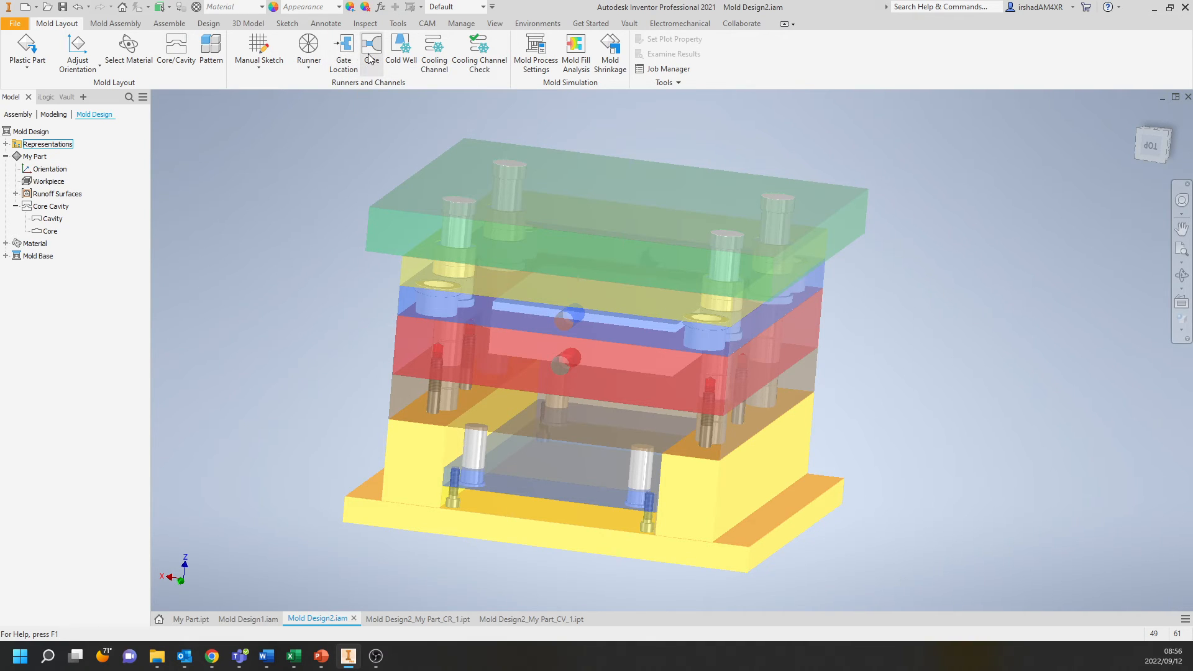
pyautogui.click(347, 53)
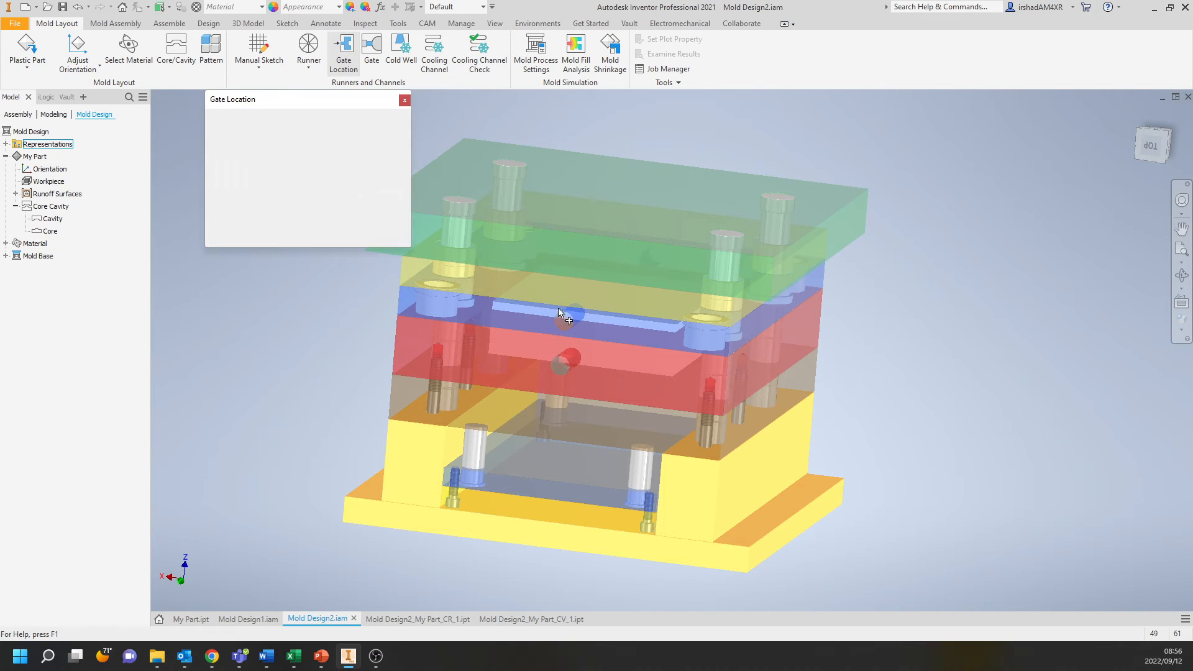
pyautogui.keyDown('shift'); pyautogui.moveTo(572, 317); pyautogui.dragTo(625, 342, button='middle'); pyautogui.keyUp('shift')
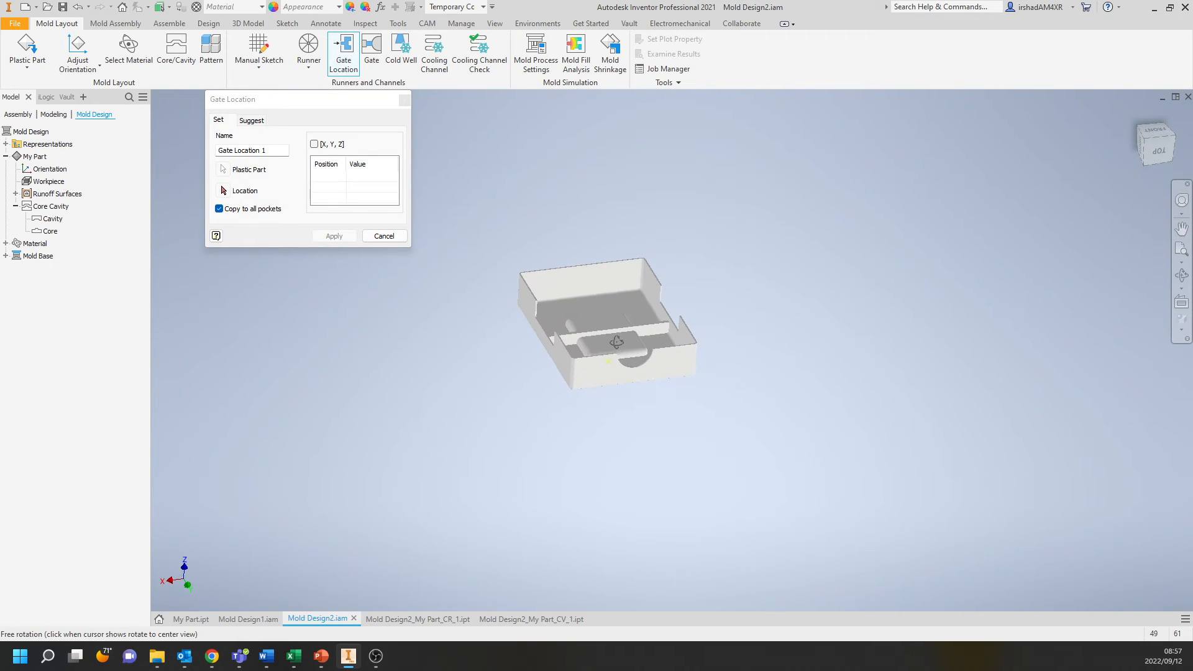
pyautogui.scroll(-3, 636, 338)
pyautogui.scroll(-4, 639, 340)
pyautogui.scroll(3, 564, 391)
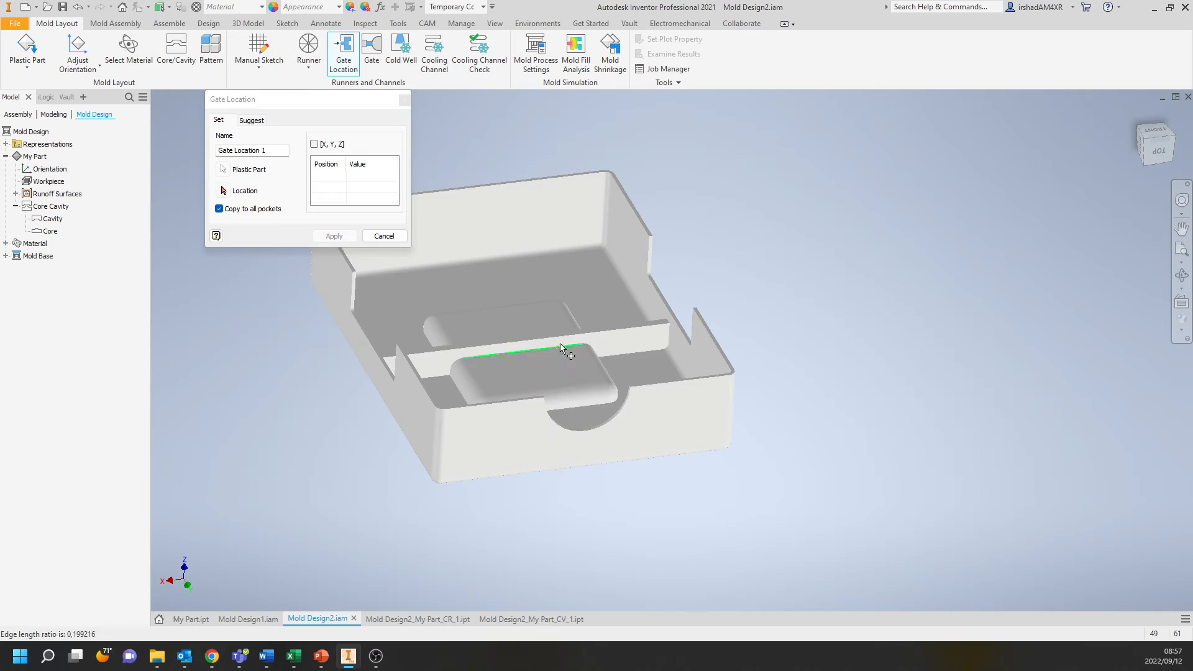
pyautogui.moveTo(521, 209); pyautogui.dragTo(559, 269, button='middle')
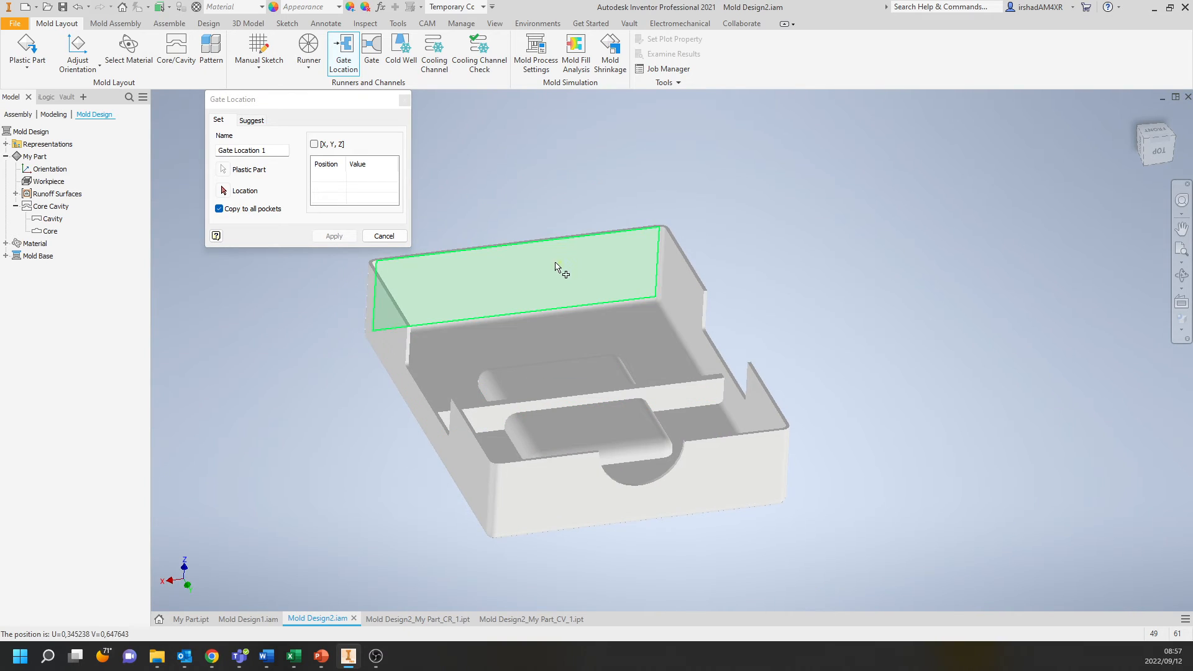
pyautogui.click(379, 267)
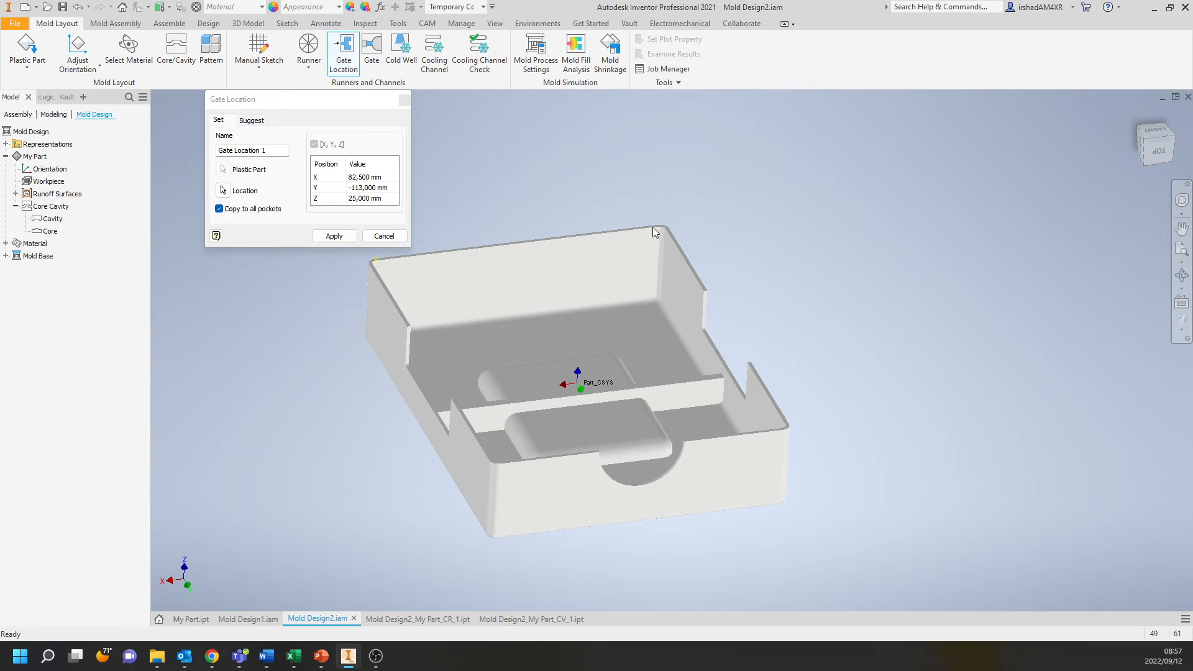
pyautogui.click(334, 240)
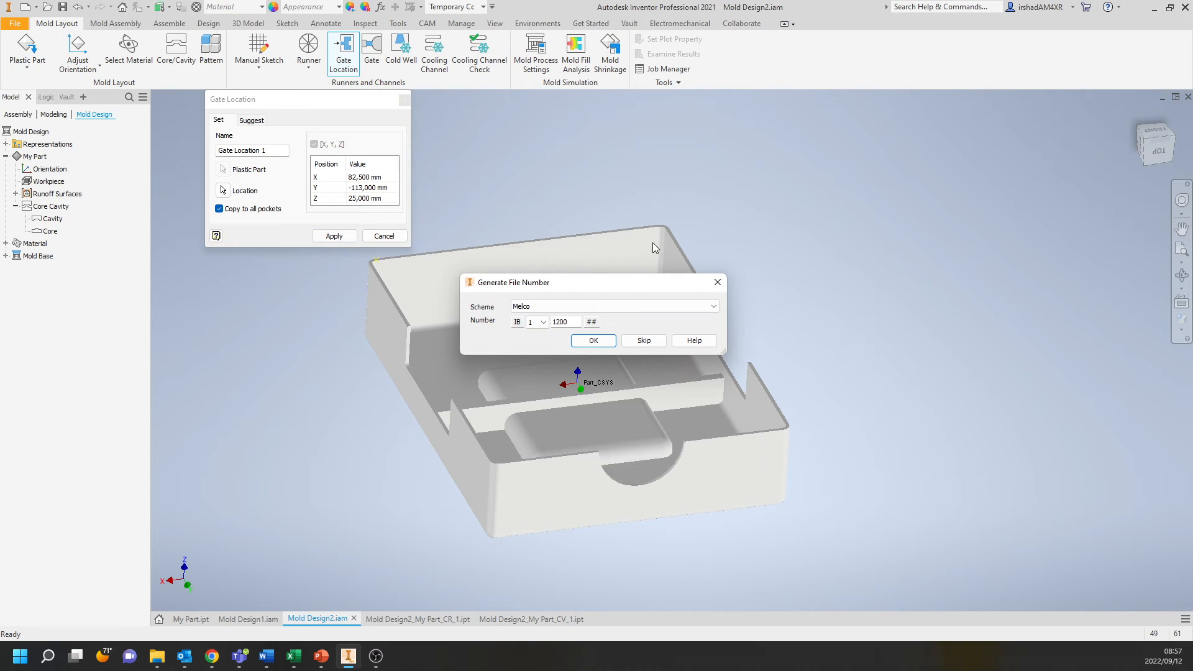
pyautogui.click(644, 341)
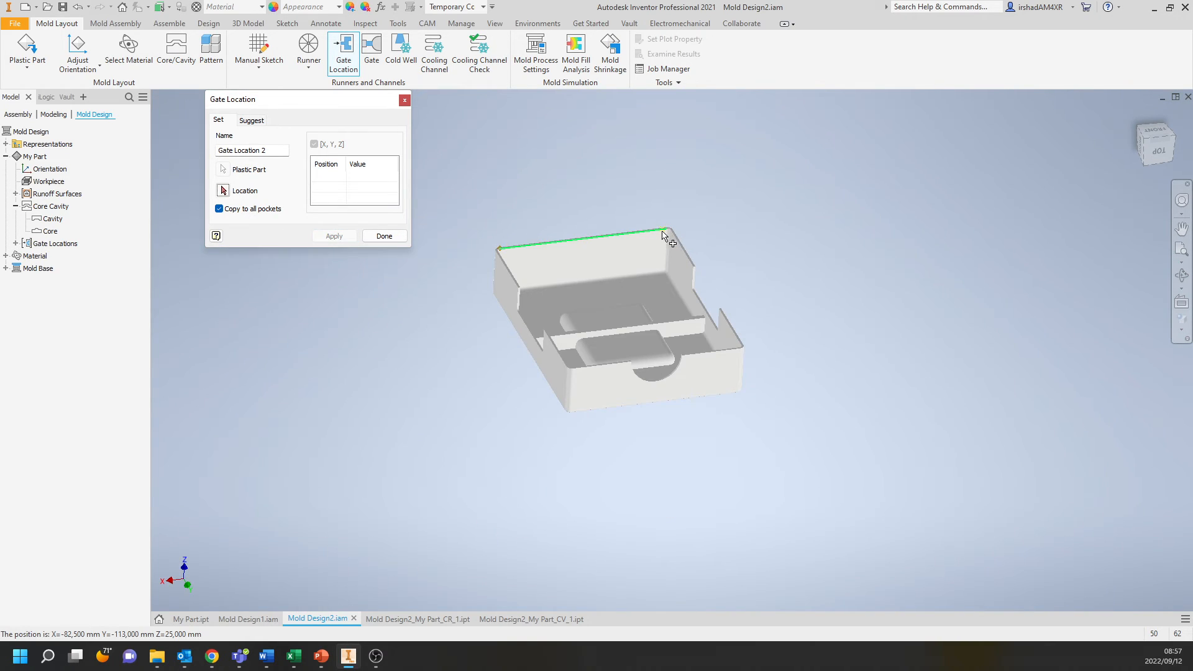
# Add gate locations at the other rear rim corner (-82.5, -113, 25 mm) and at the front rim corner on the same side (-82.5, 113, 25 mm).
pyautogui.click(670, 231)
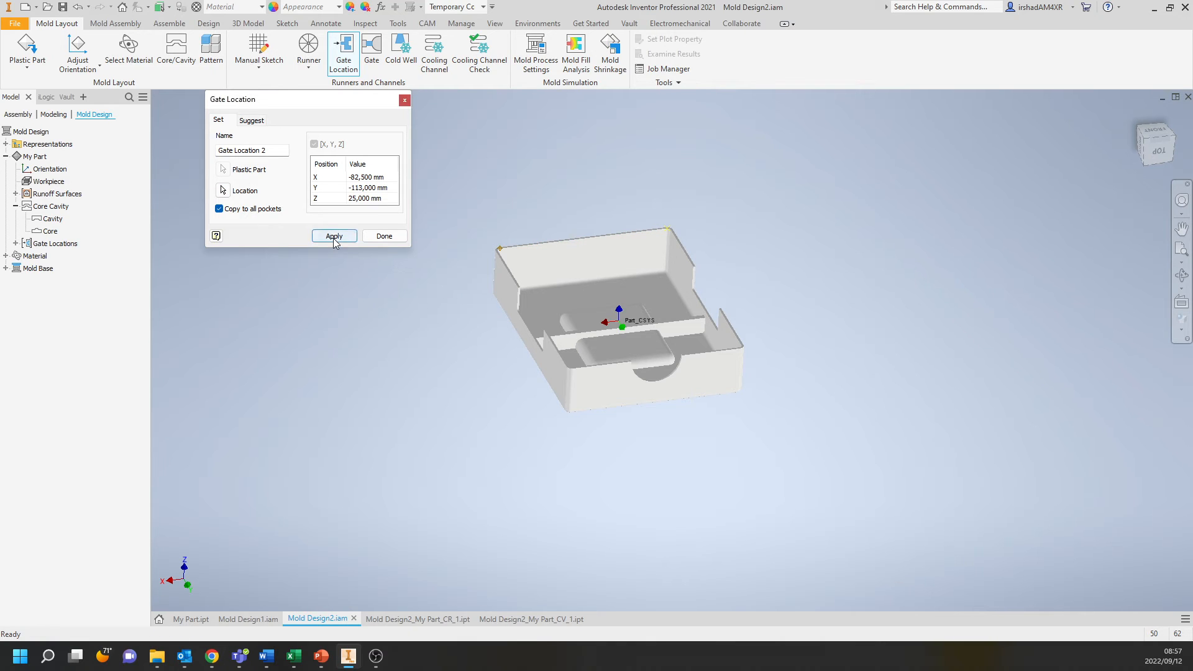
pyautogui.click(333, 236)
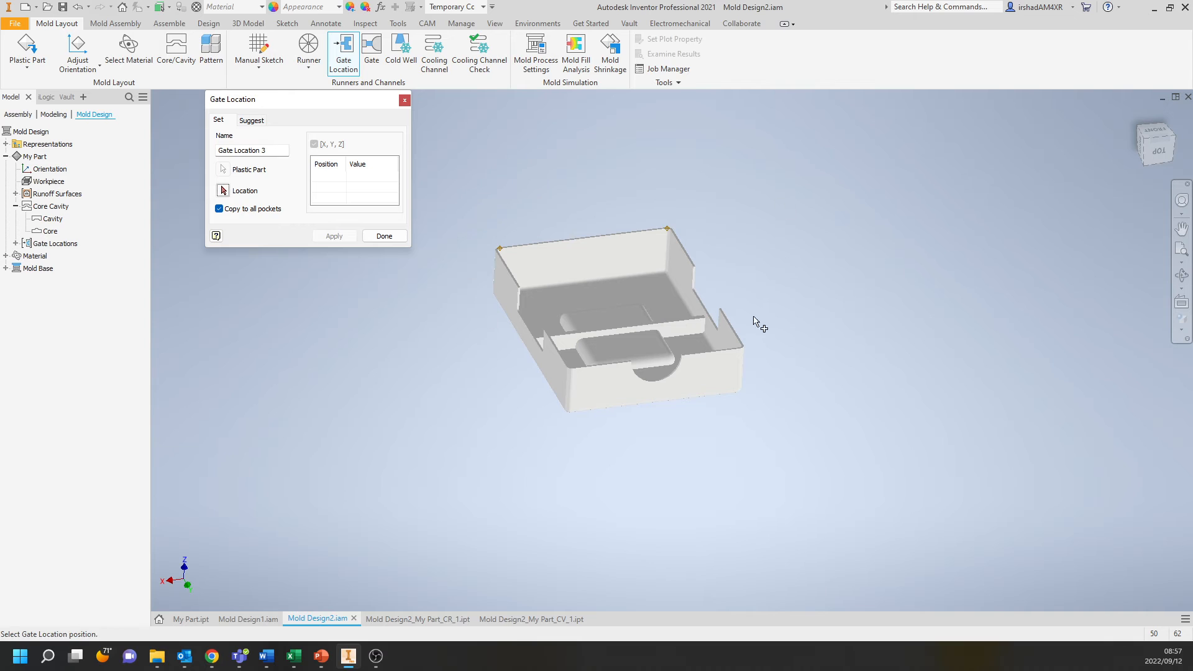
pyautogui.scroll(5, 648, 376)
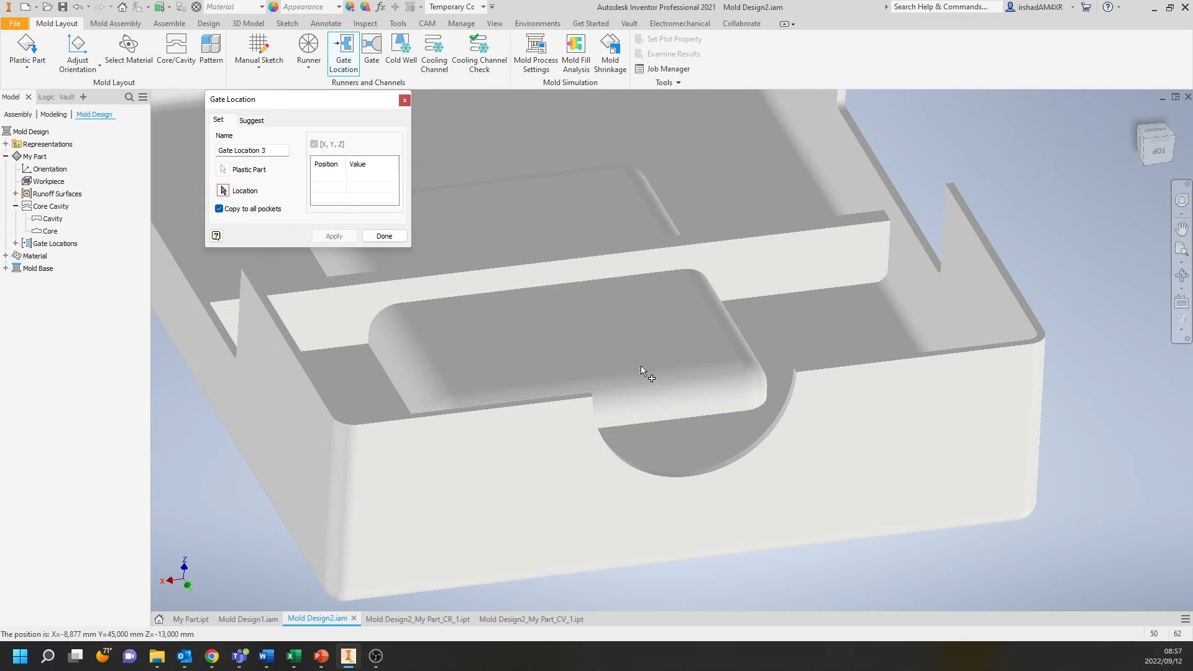
pyautogui.scroll(-5, 750, 410)
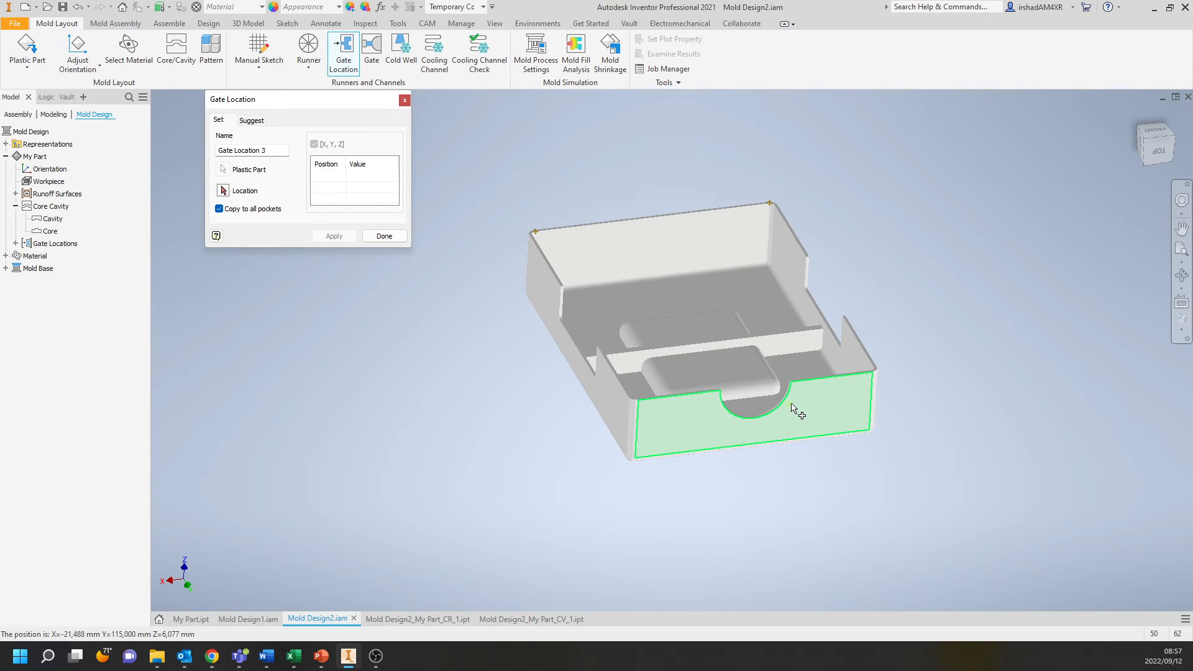
pyautogui.scroll(4, 877, 370)
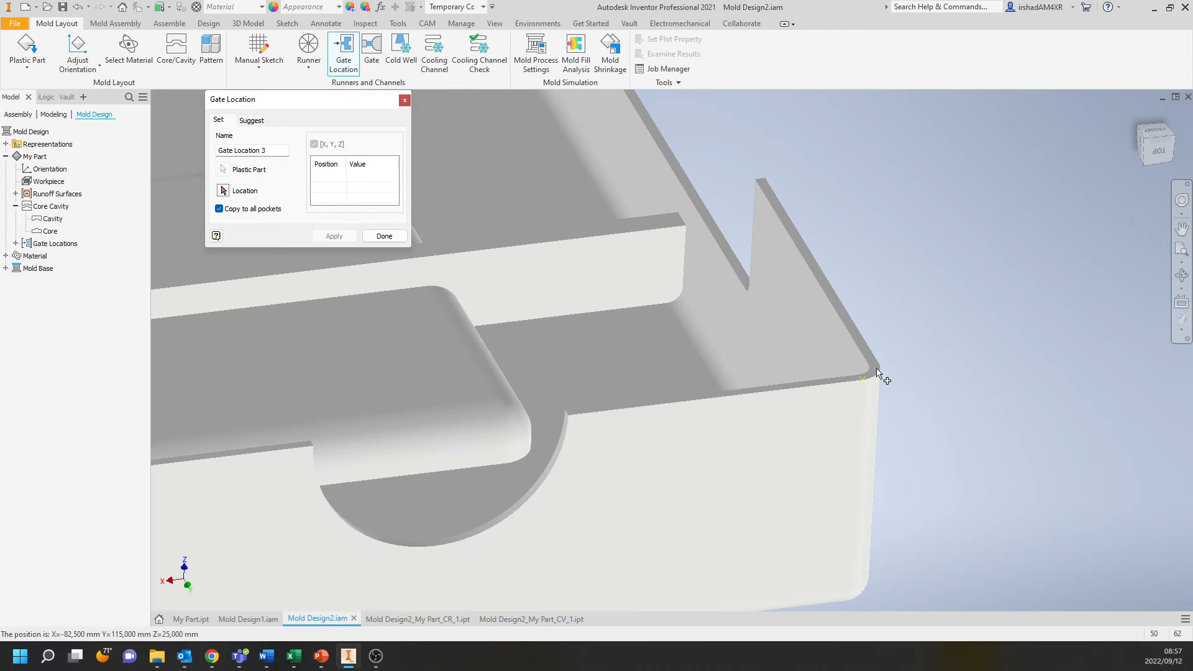
pyautogui.click(859, 377)
pyautogui.scroll(-3, 646, 356)
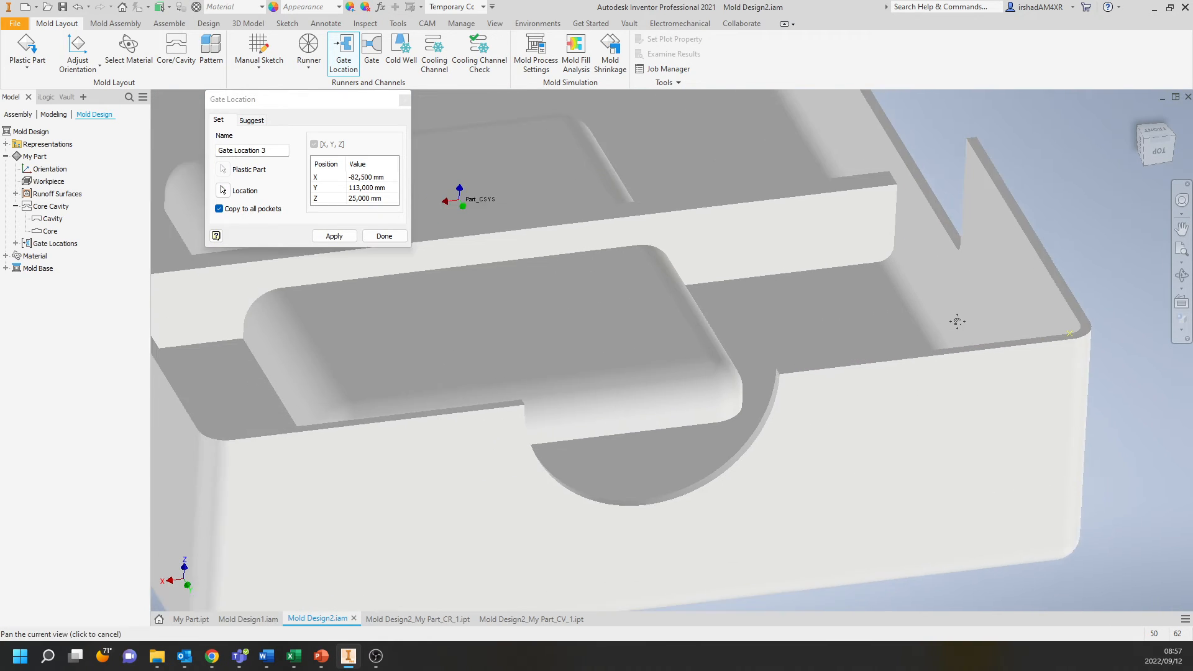
pyautogui.click(324, 239)
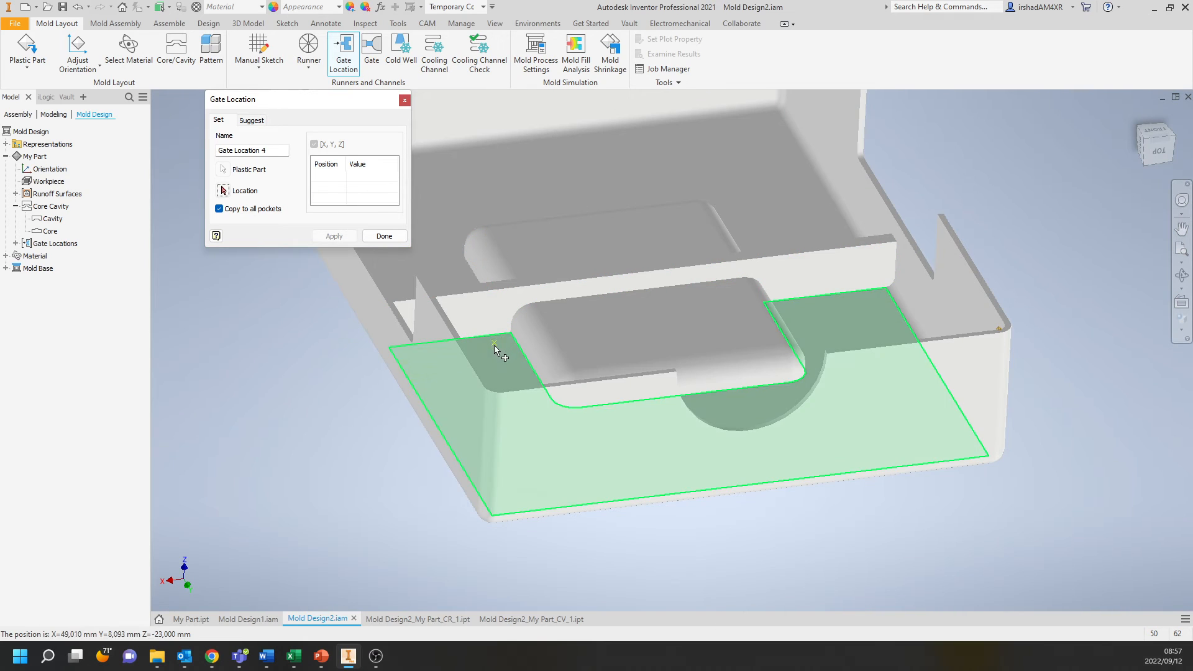
# Add a gate location at the tray's remaining front rim corner and finish placing gate locations.
pyautogui.click(507, 389)
pyautogui.click(346, 239)
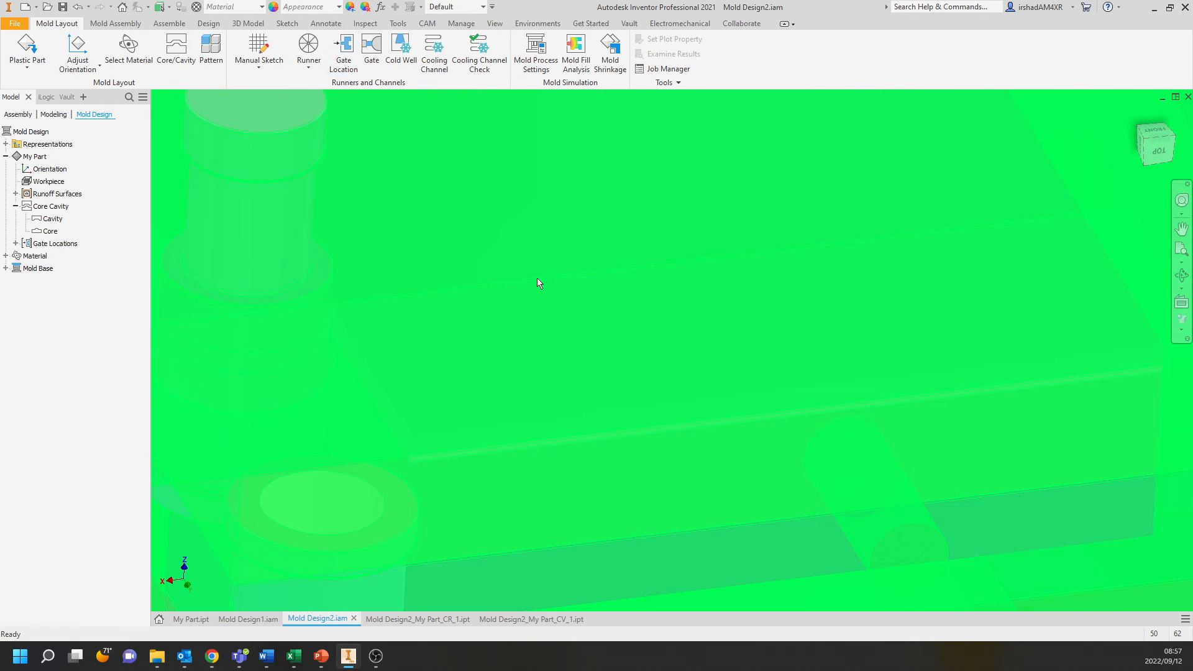
pyautogui.scroll(8, 537, 279)
pyautogui.keyDown('shift'); pyautogui.moveTo(537, 279); pyautogui.dragTo(584, 299, button='middle'); pyautogui.keyUp('shift')
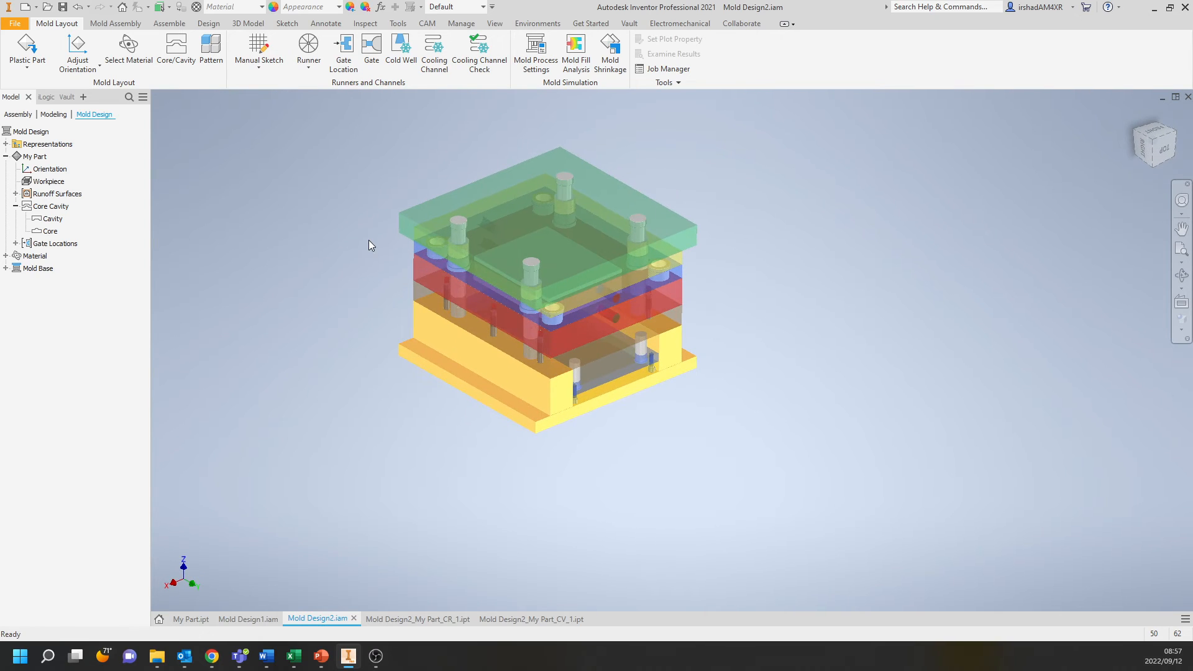
pyautogui.moveTo(325, 219)
pyautogui.mouseDown(button='middle')
pyautogui.moveTo(384, 226)
pyautogui.moveTo(334, 220)
pyautogui.mouseUp(button='middle')
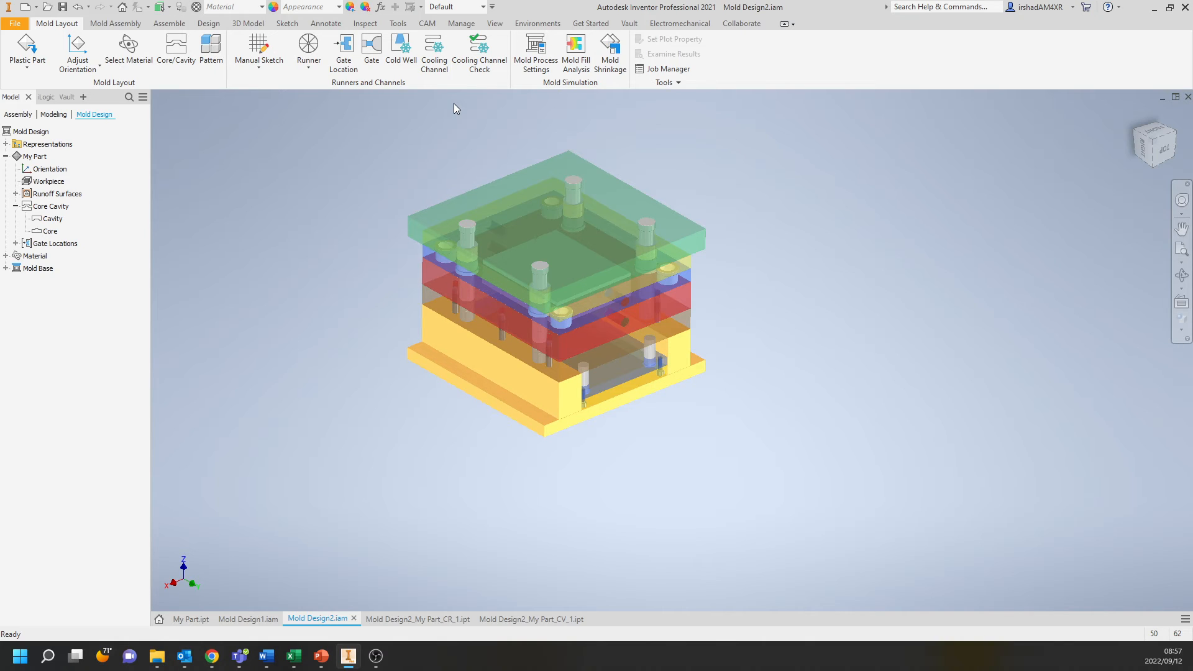
# Open My Part for core and cavity editing and accept its part process settings with the preset temperatures, injection pressure and times.
pyautogui.click(28, 159)
pyautogui.doubleClick(22, 156)
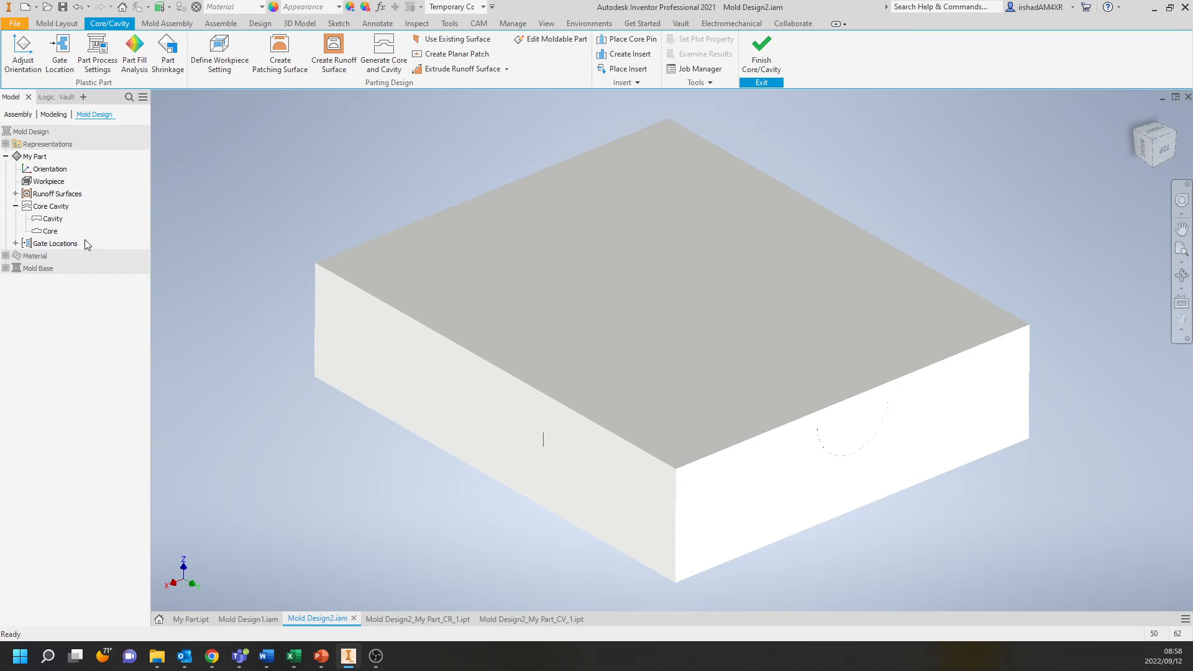
pyautogui.click(108, 59)
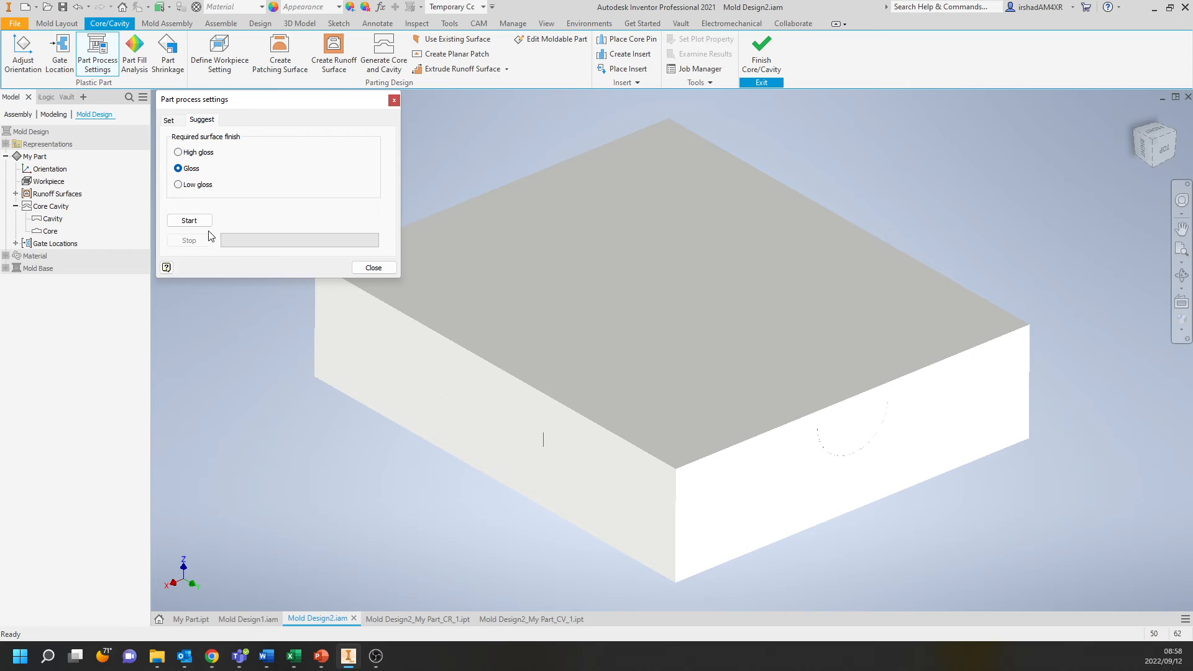
pyautogui.click(174, 121)
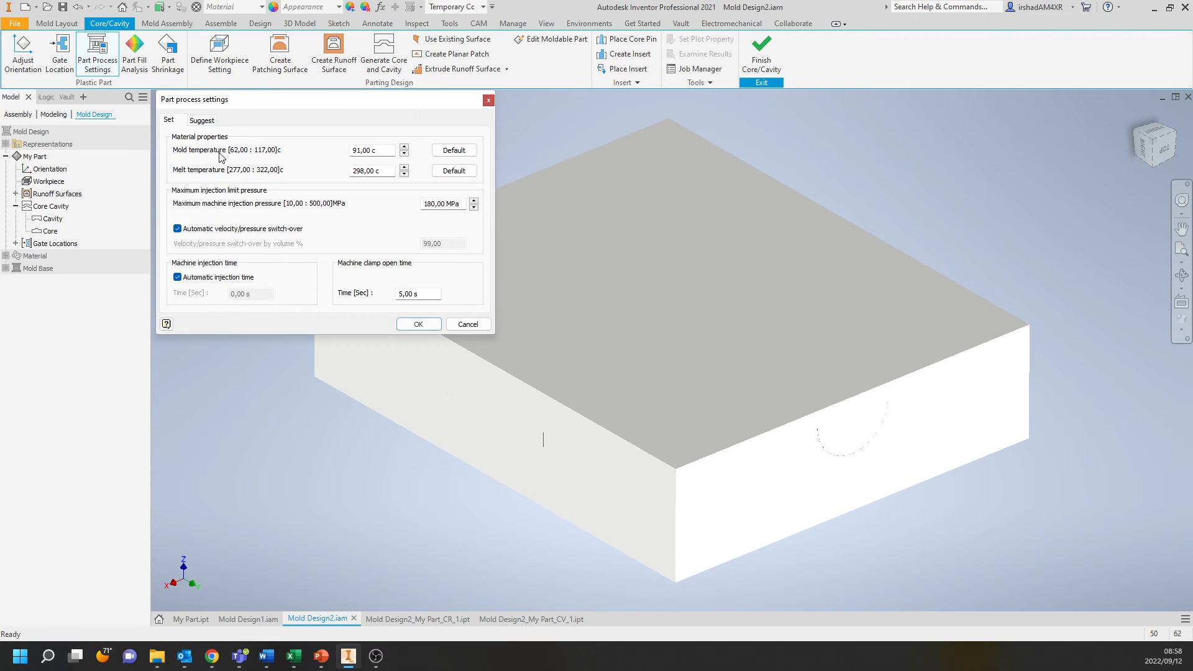
pyautogui.click(428, 324)
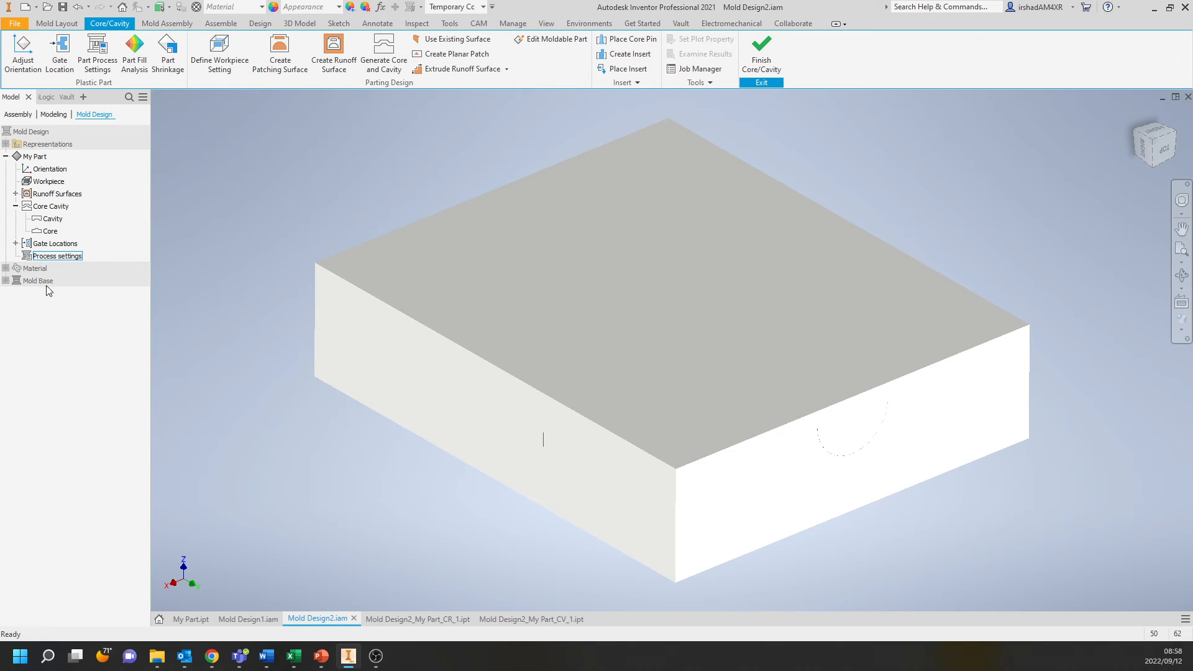
# Run the part fill analysis and review its Fill summary, including the clamp force estimates and cycle time breakdown.
pyautogui.click(135, 52)
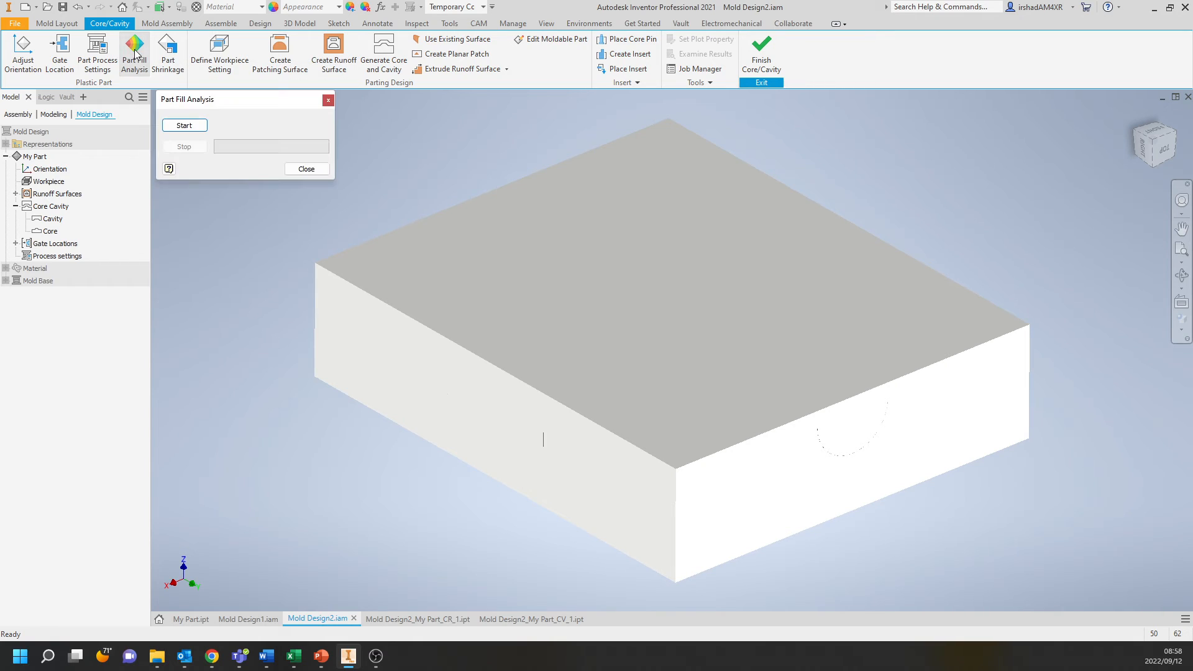
pyautogui.click(180, 127)
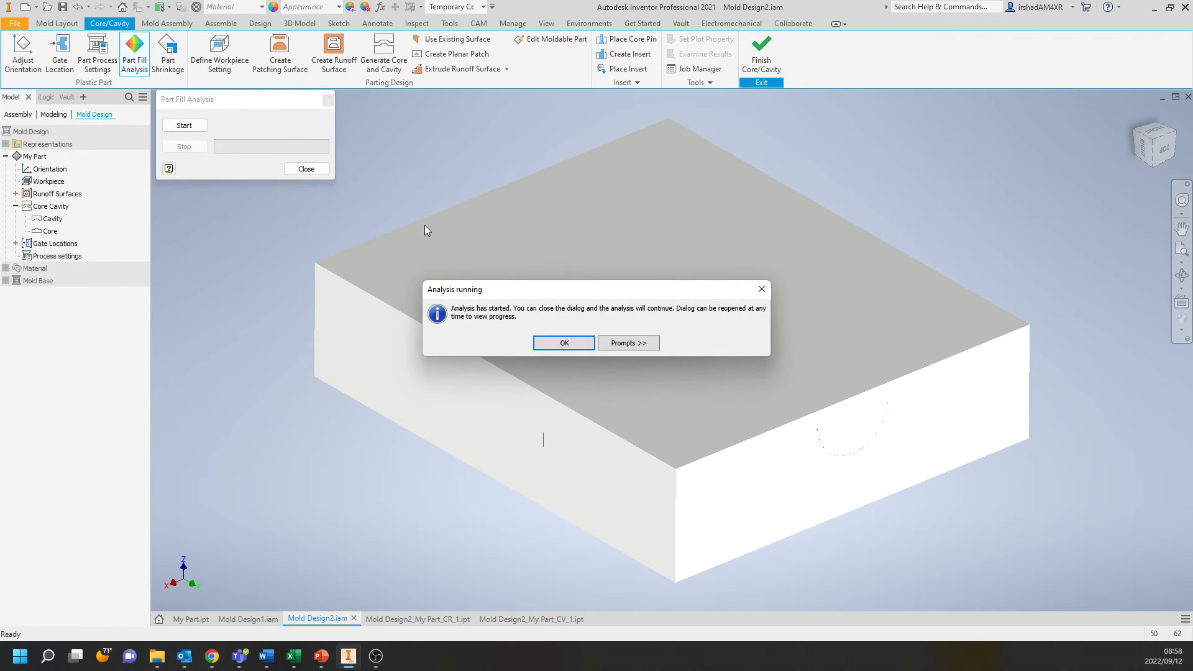
pyautogui.click(569, 345)
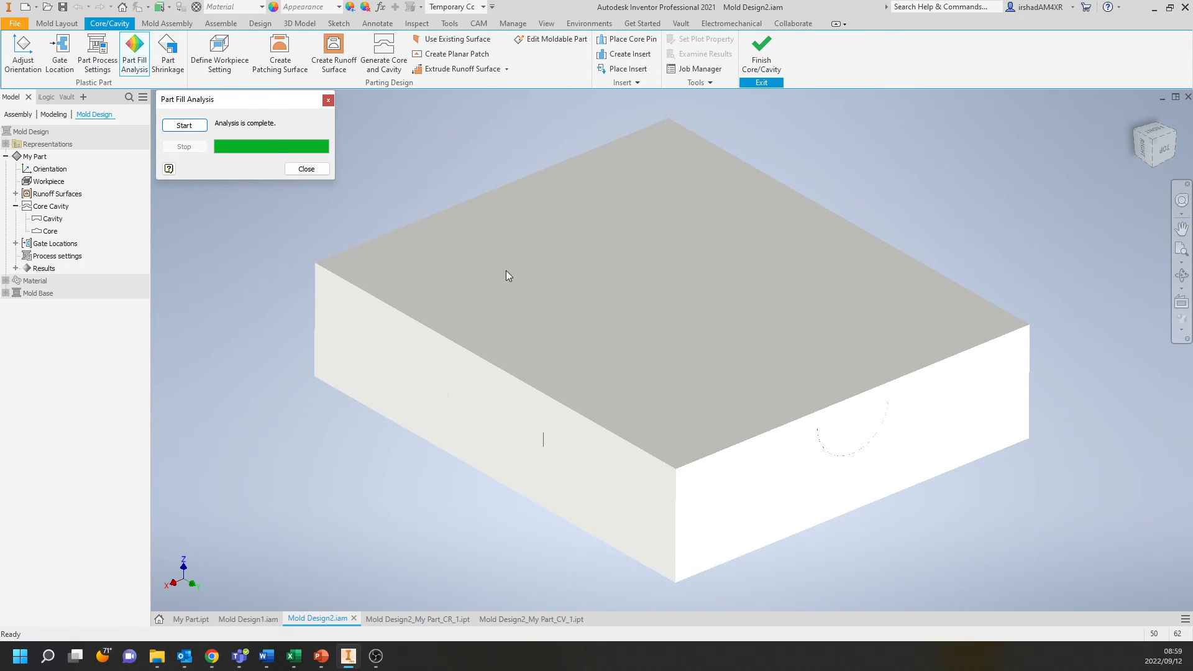
pyautogui.click(304, 169)
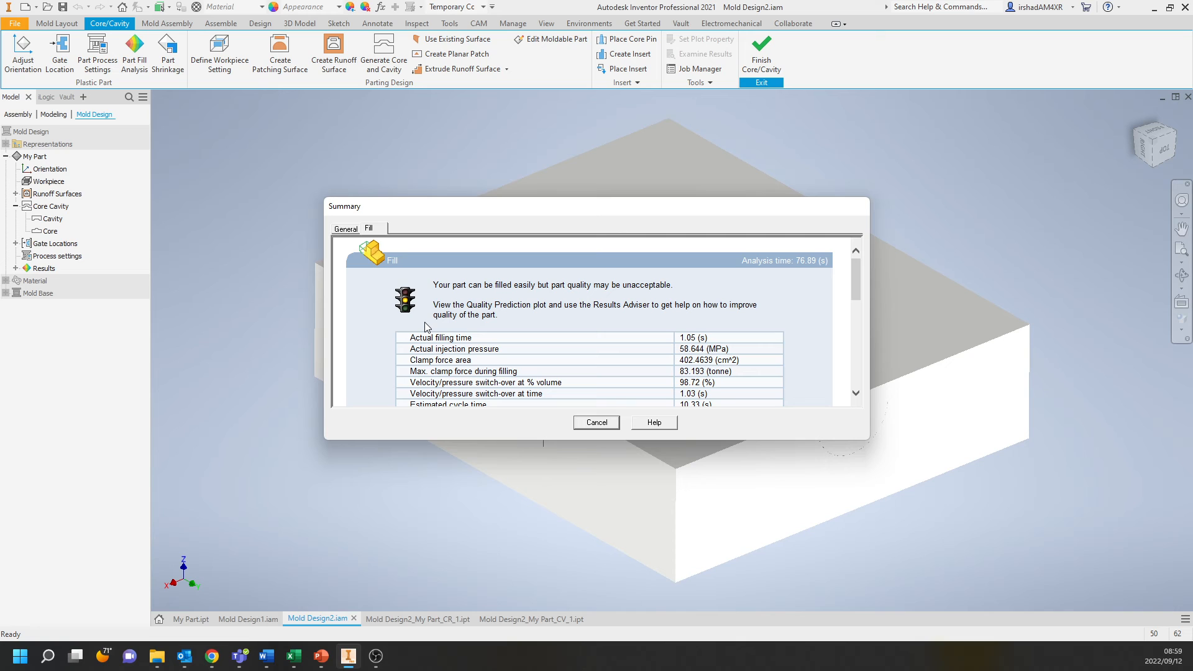
pyautogui.scroll(-1, 425, 325)
pyautogui.scroll(-6, 425, 326)
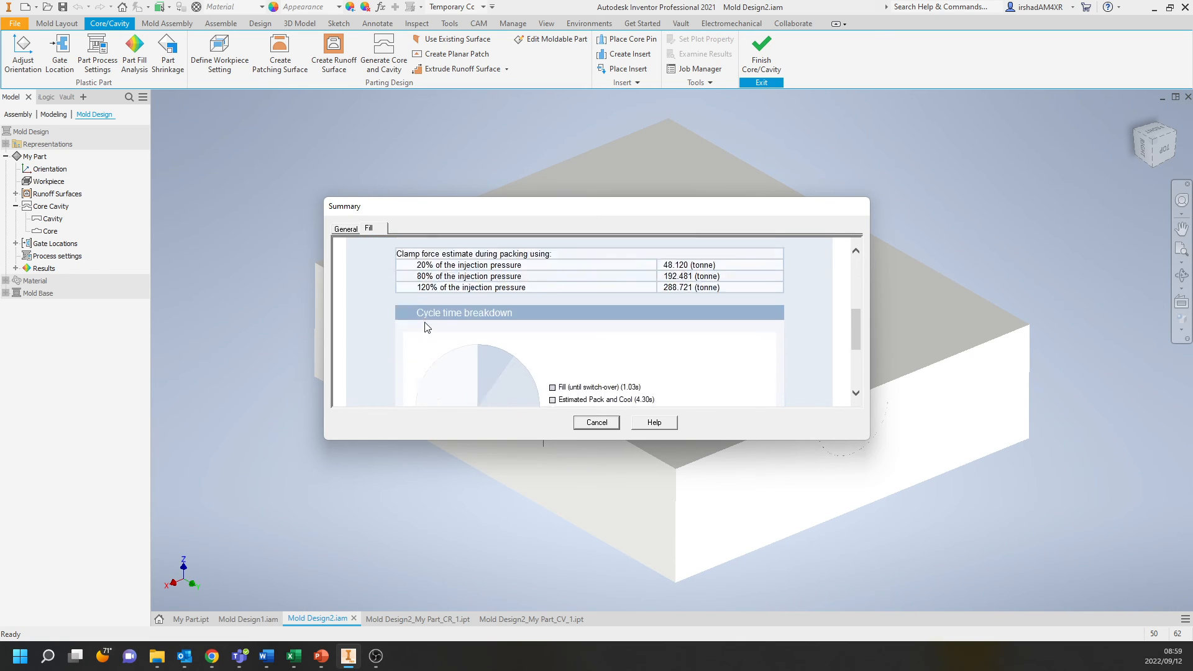
pyautogui.scroll(6, 563, 369)
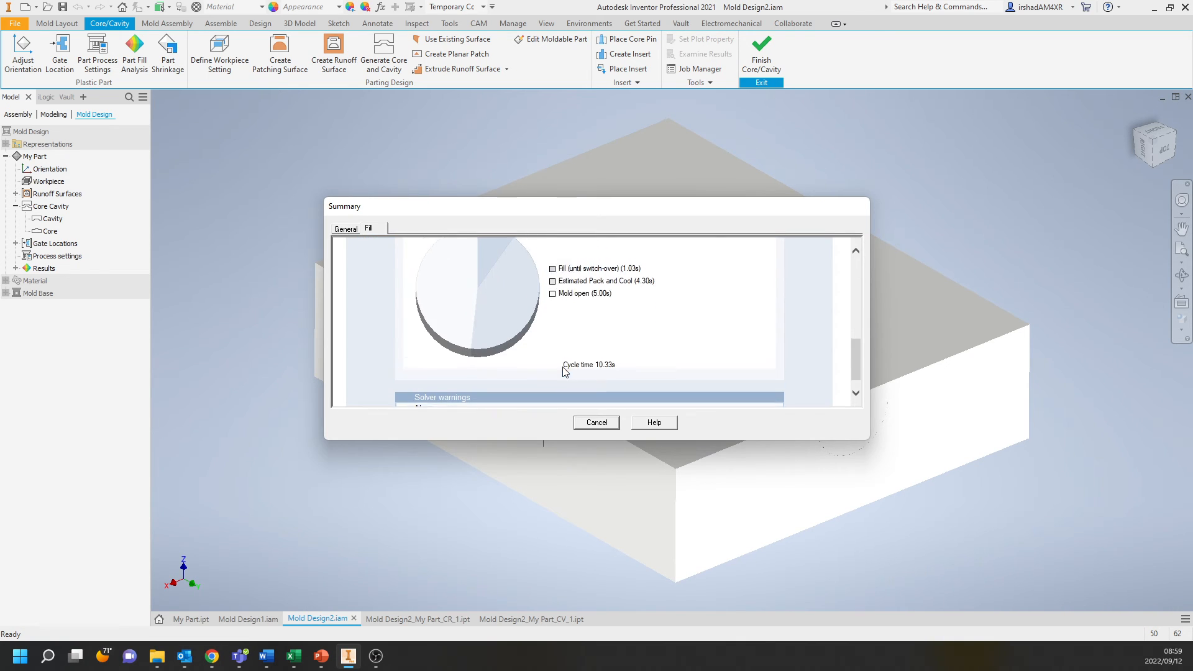
pyautogui.click(598, 425)
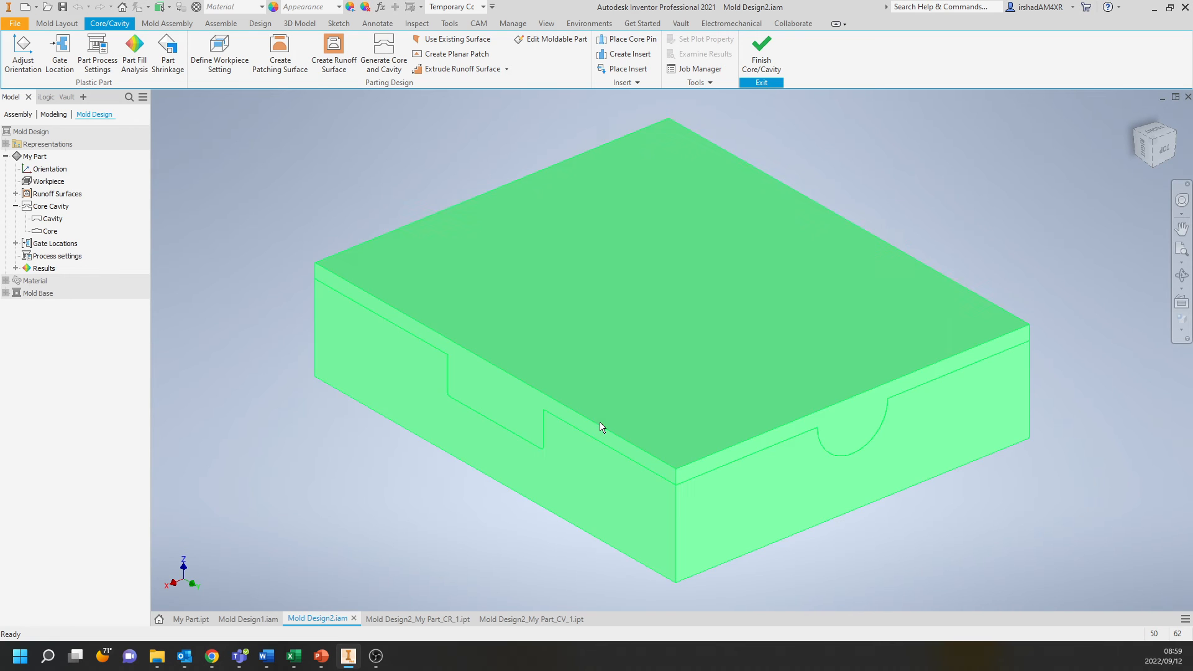
# Finish core and cavity editing and list the Fill results of My Part.
pyautogui.click(759, 59)
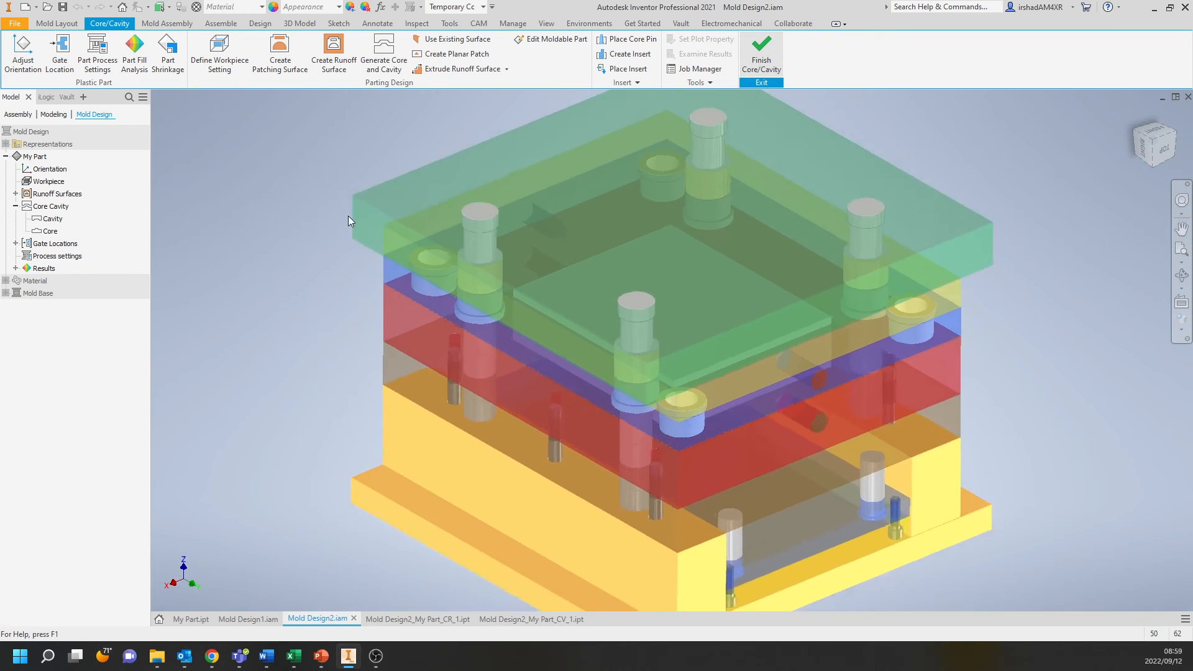
pyautogui.click(37, 270)
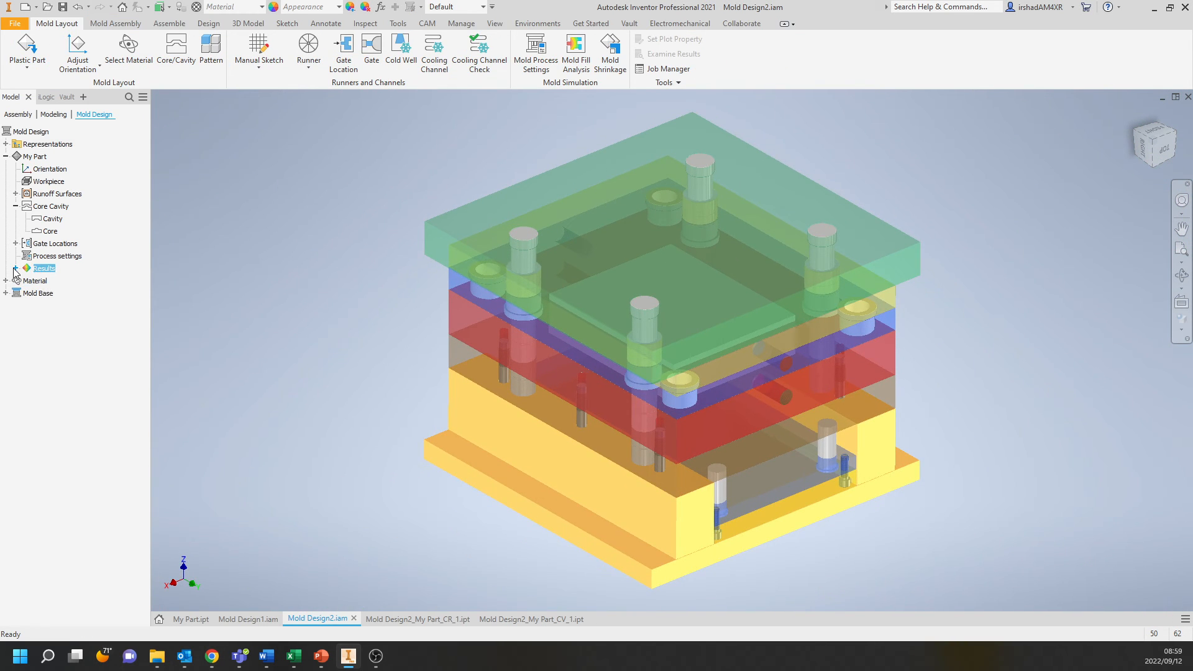
pyautogui.click(16, 268)
pyautogui.click(26, 281)
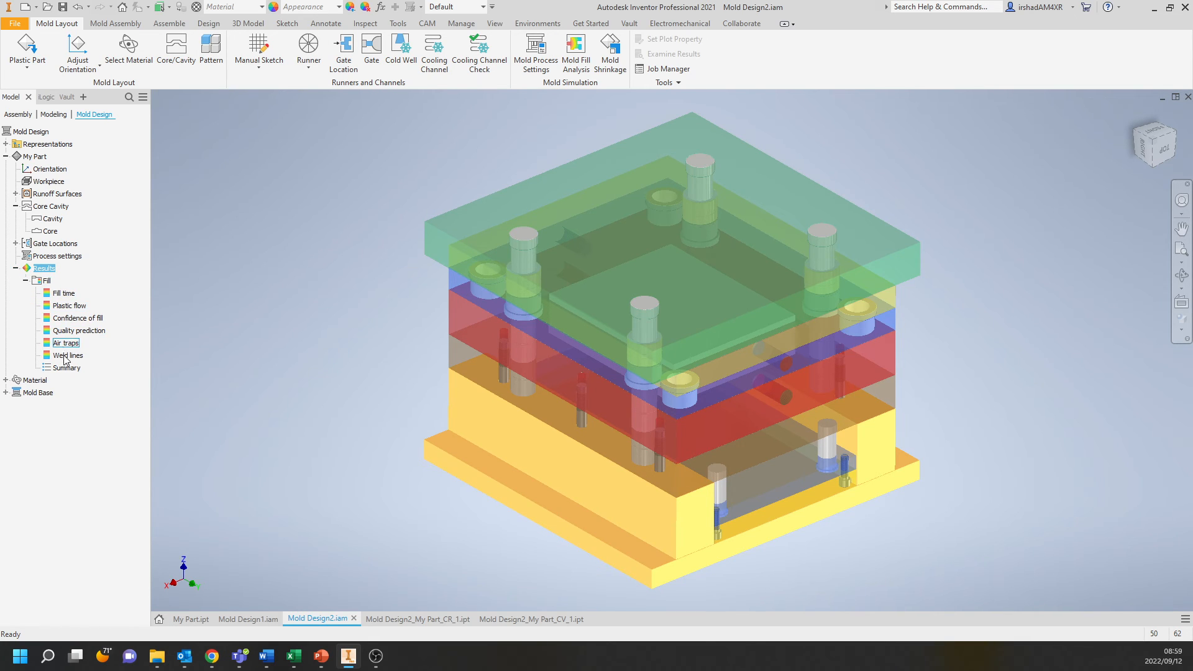
# Display the Fill time result of My Part on the tray.
pyautogui.rightClick(63, 294)
pyautogui.click(46, 291)
pyautogui.doubleClick(60, 296)
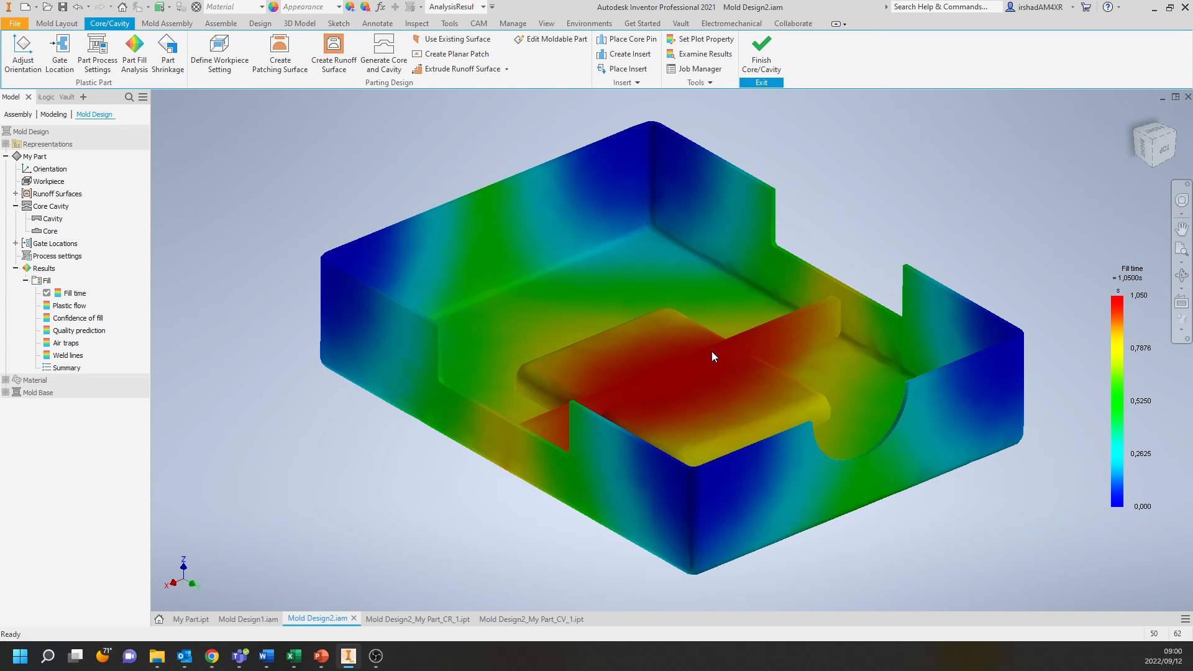
# Display the Plastic flow result and inspect the tray from several angles.
pyautogui.click(68, 305)
pyautogui.click(44, 306)
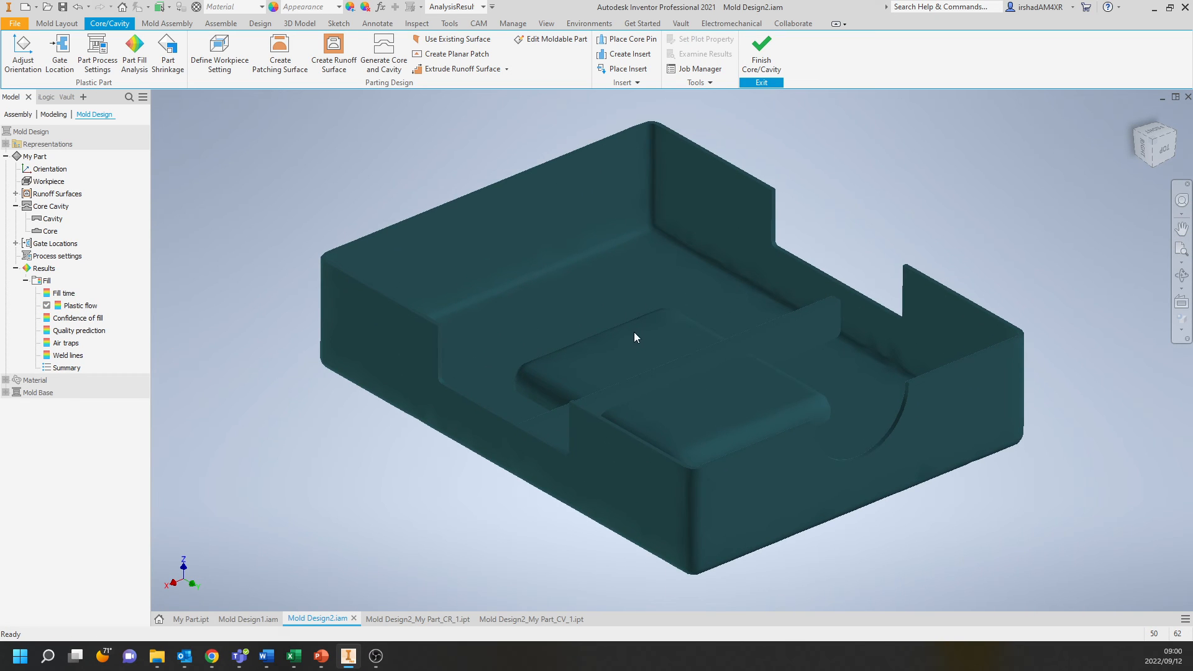
pyautogui.keyDown('shift'); pyautogui.moveTo(554, 299); pyautogui.dragTo(590, 336, button='middle'); pyautogui.keyUp('shift')
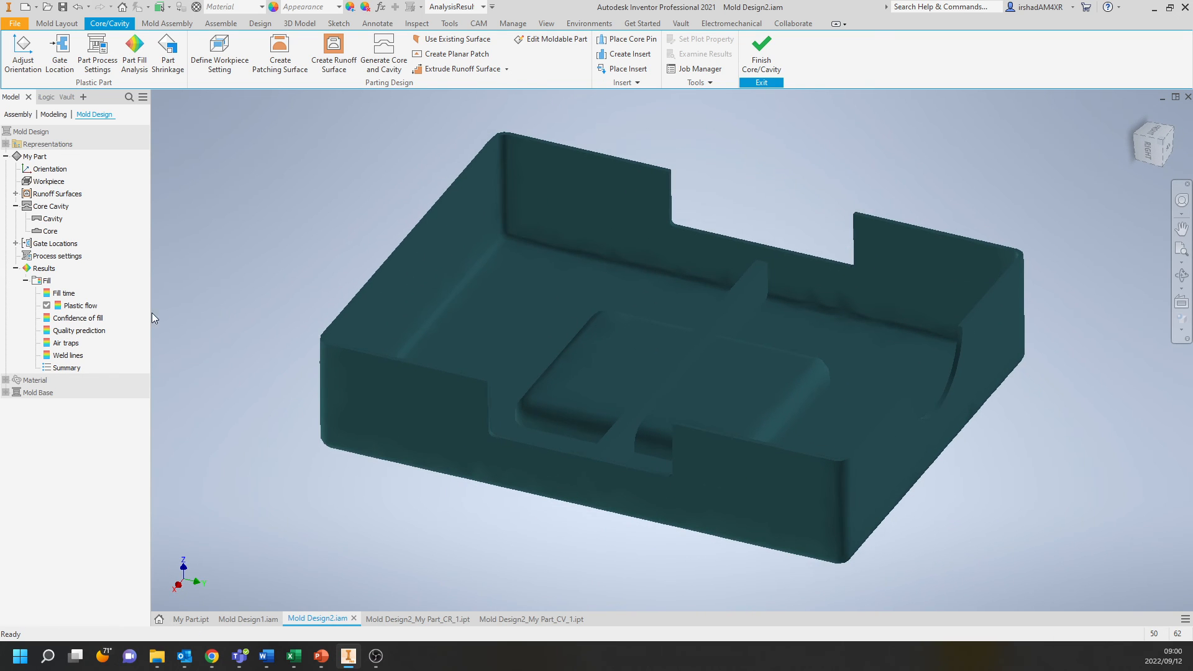
pyautogui.keyDown('shift'); pyautogui.moveTo(858, 325); pyautogui.dragTo(895, 326, button='middle'); pyautogui.keyUp('shift')
# Display the Confidence of fill result and inspect the tray's walls and floor from several angles.
pyautogui.click(72, 318)
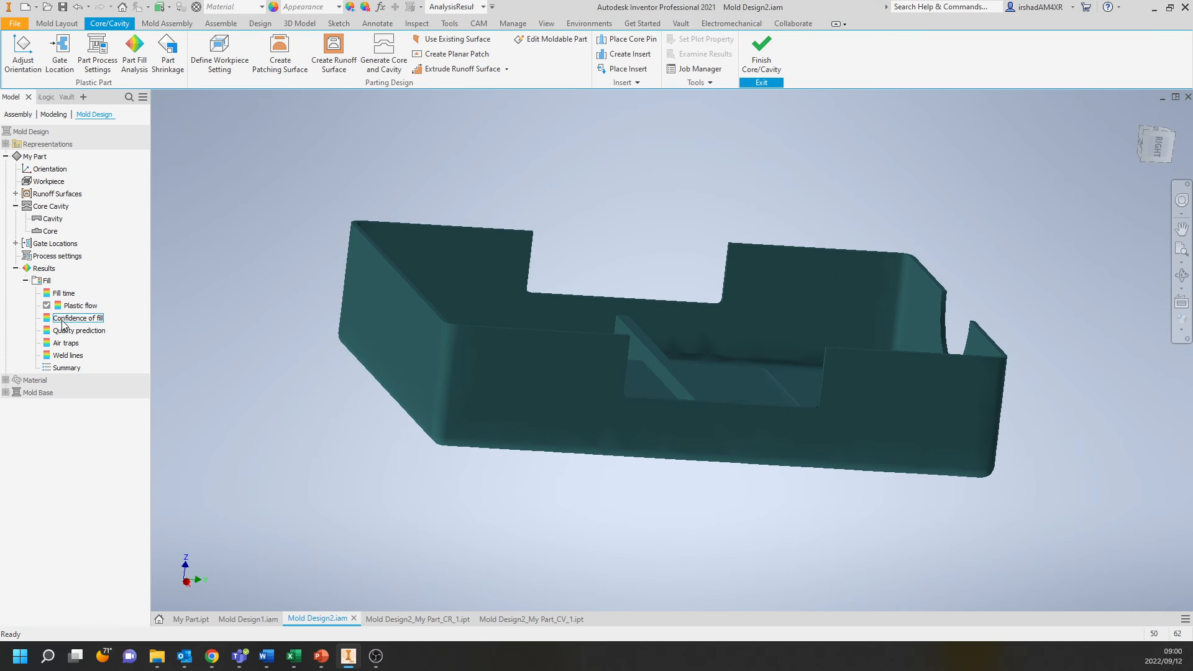
pyautogui.rightClick(70, 323)
pyautogui.click(57, 319)
pyautogui.doubleClick(47, 319)
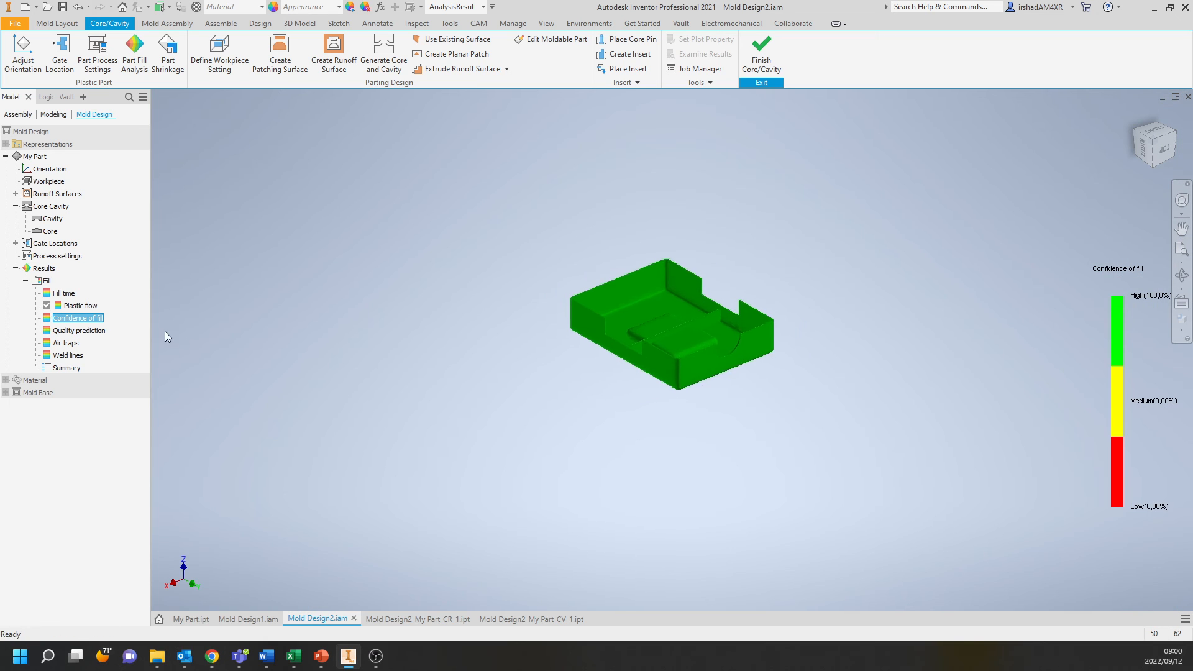
pyautogui.keyDown('shift'); pyautogui.moveTo(523, 346); pyautogui.dragTo(551, 341, button='middle'); pyautogui.keyUp('shift')
pyautogui.moveTo(661, 336); pyautogui.dragTo(575, 355, button='middle')
pyautogui.keyDown('shift'); pyautogui.moveTo(590, 355); pyautogui.dragTo(907, 336, button='middle'); pyautogui.keyUp('shift')
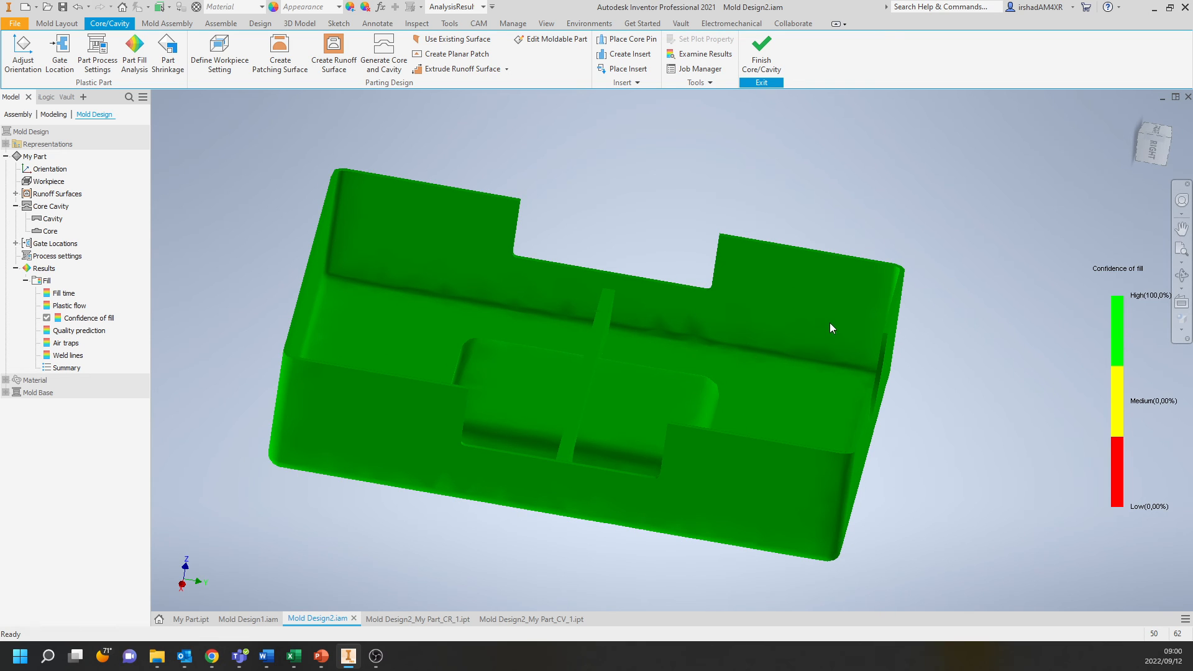
pyautogui.keyDown('shift'); pyautogui.moveTo(740, 373); pyautogui.dragTo(656, 327, button='middle'); pyautogui.keyUp('shift')
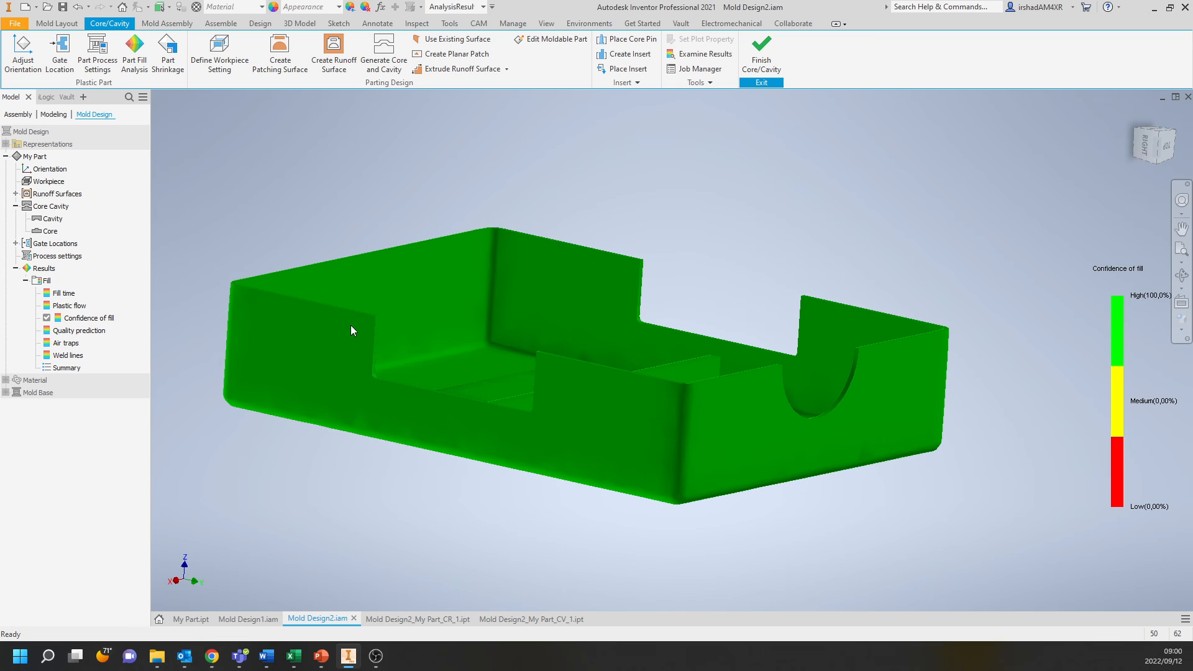
# Display the Quality prediction result and examine the tray's middle rib and side wall.
pyautogui.click(45, 334)
pyautogui.click(47, 331)
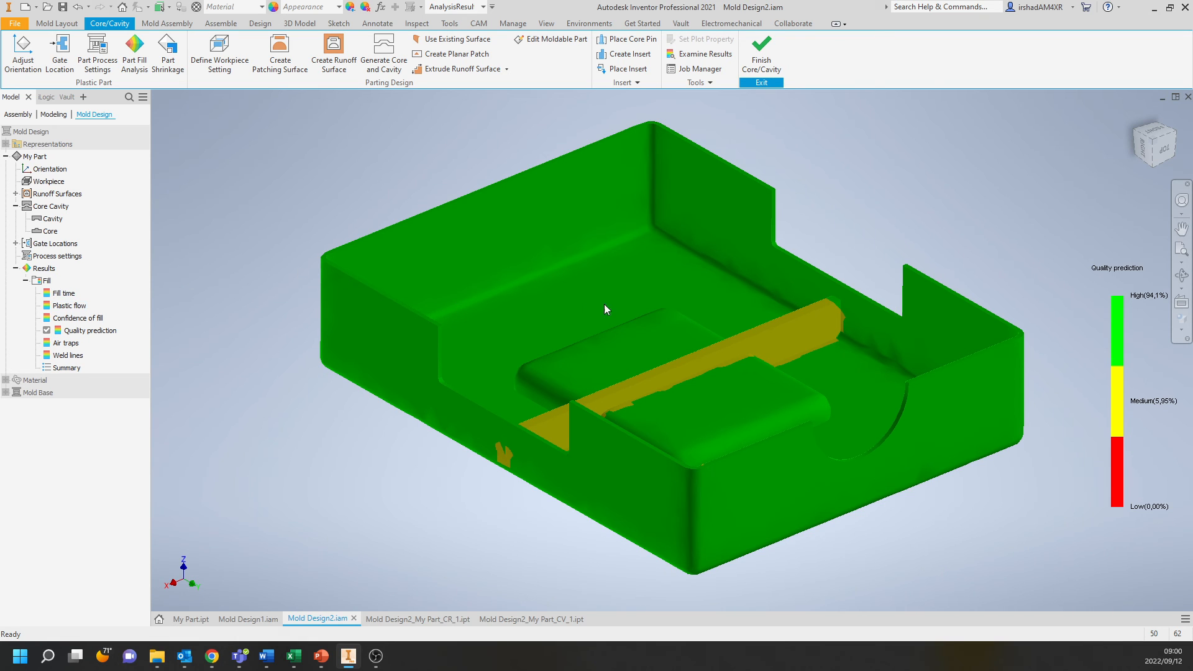
pyautogui.keyDown('shift'); pyautogui.moveTo(628, 326); pyautogui.dragTo(678, 328, button='middle'); pyautogui.keyUp('shift')
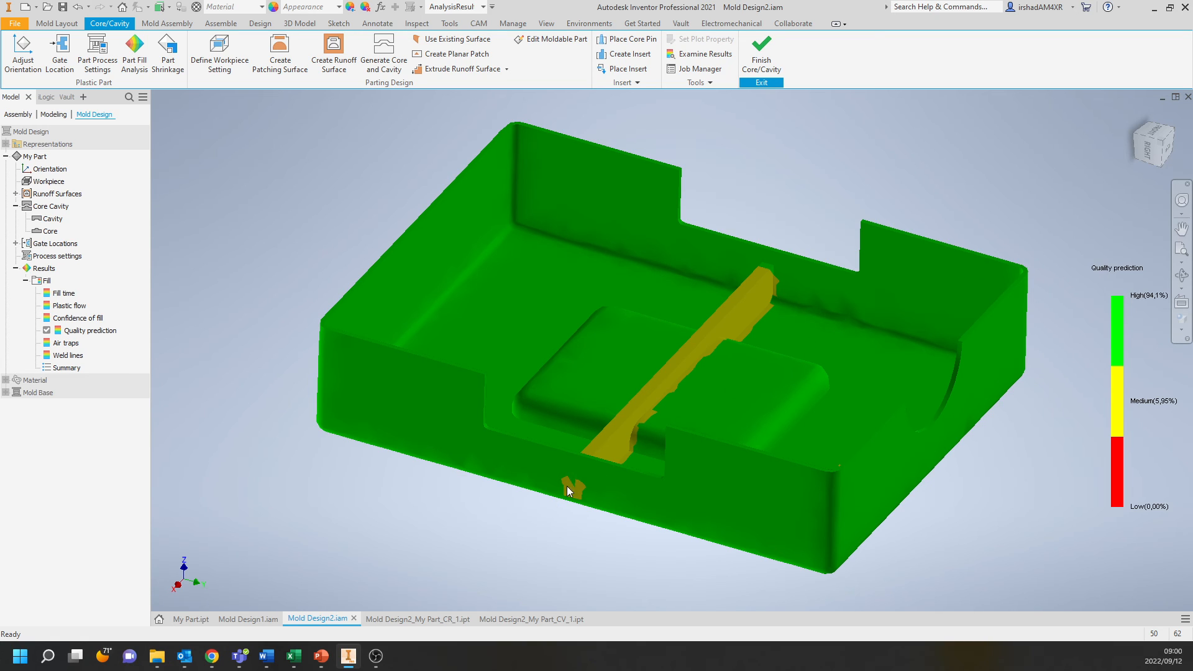
pyautogui.moveTo(756, 289); pyautogui.dragTo(665, 388, button='middle')
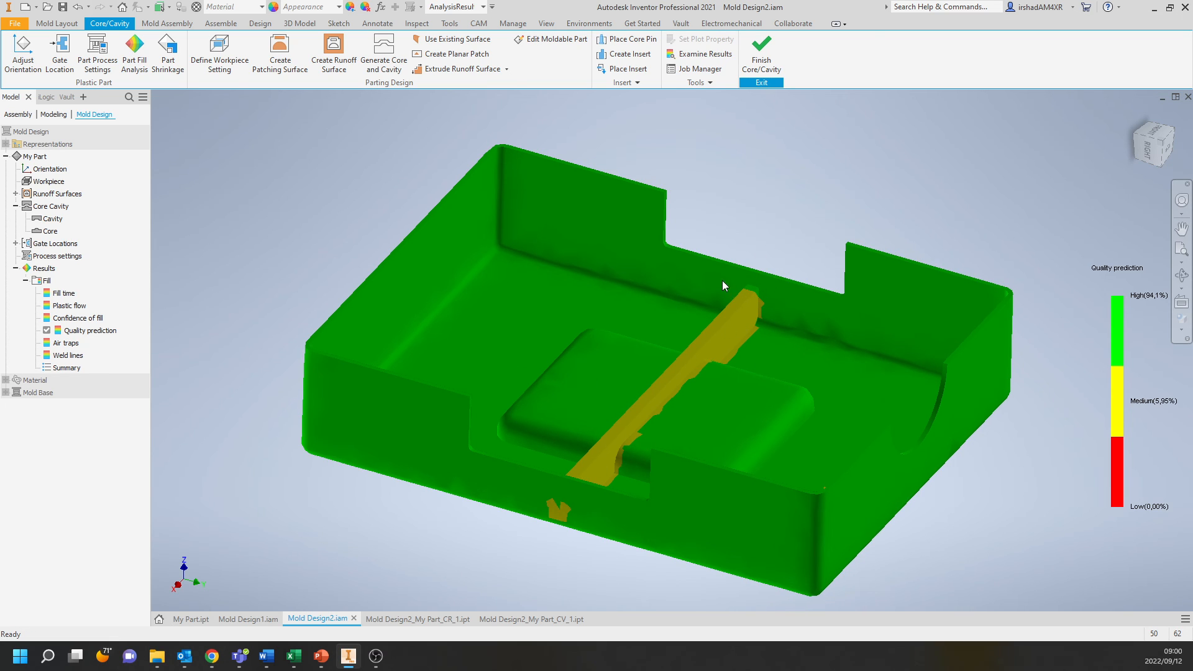
# Display the Air traps result and examine the marked spots on the tray's rim, raised pad and walls.
pyautogui.doubleClick(59, 342)
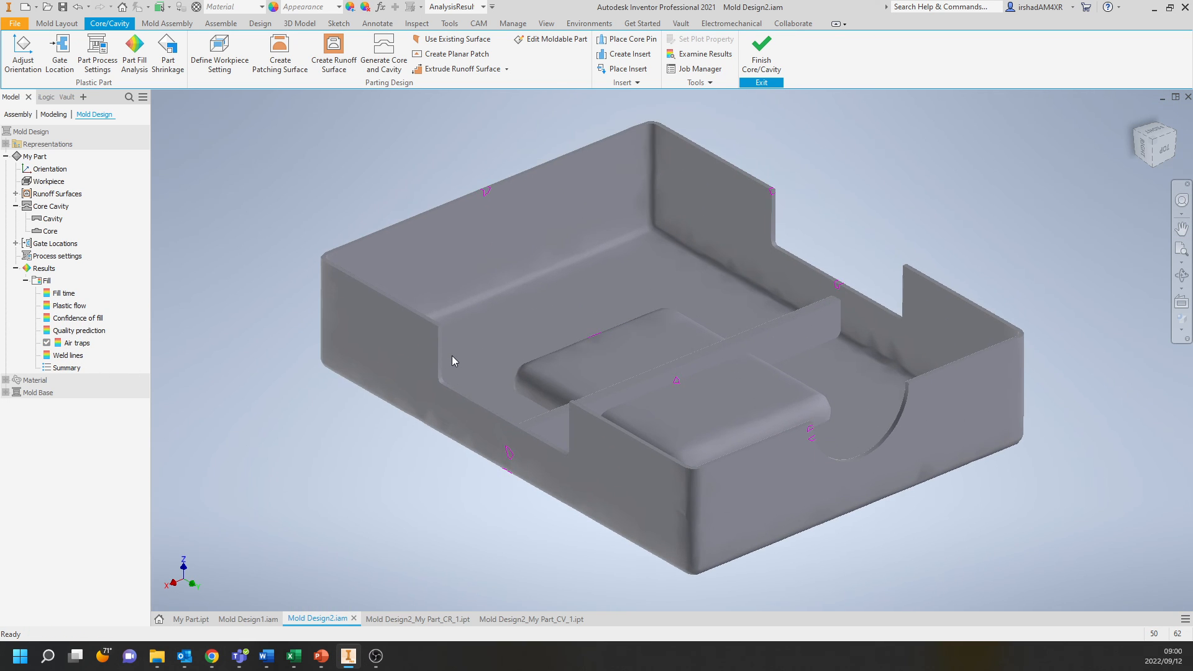
pyautogui.keyDown('shift'); pyautogui.moveTo(452, 355); pyautogui.dragTo(674, 454, button='middle'); pyautogui.keyUp('shift')
pyautogui.scroll(5, 600, 451)
pyautogui.scroll(-5, 690, 472)
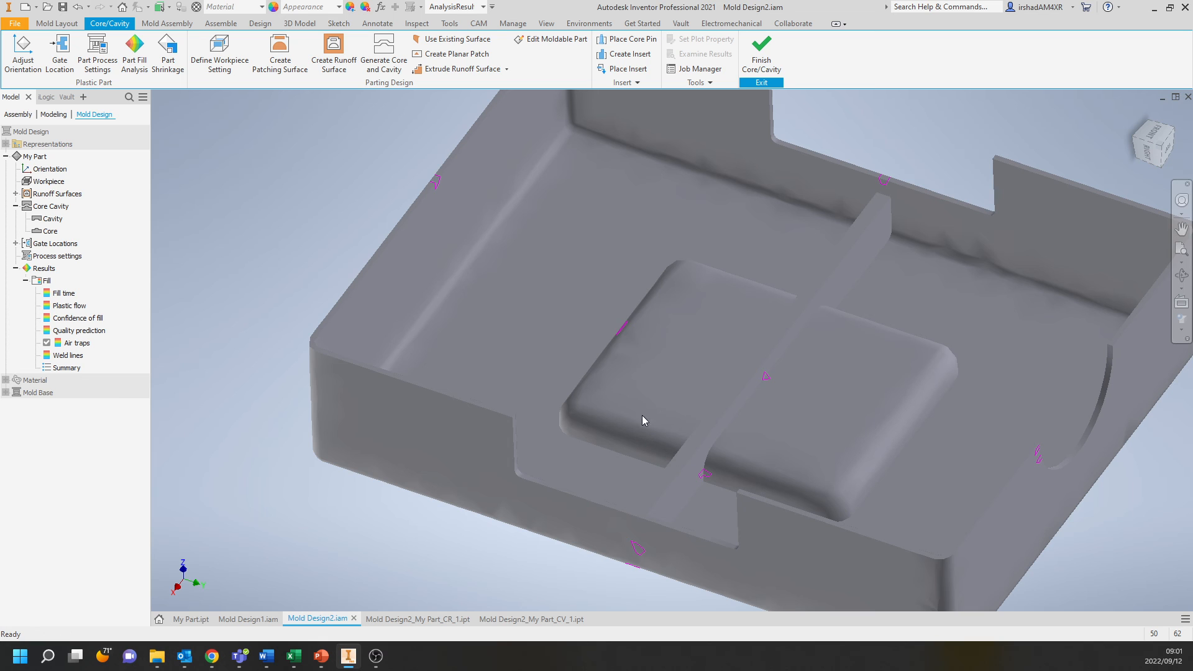
pyautogui.keyDown('shift'); pyautogui.moveTo(627, 410); pyautogui.dragTo(534, 427, button='middle'); pyautogui.keyUp('shift')
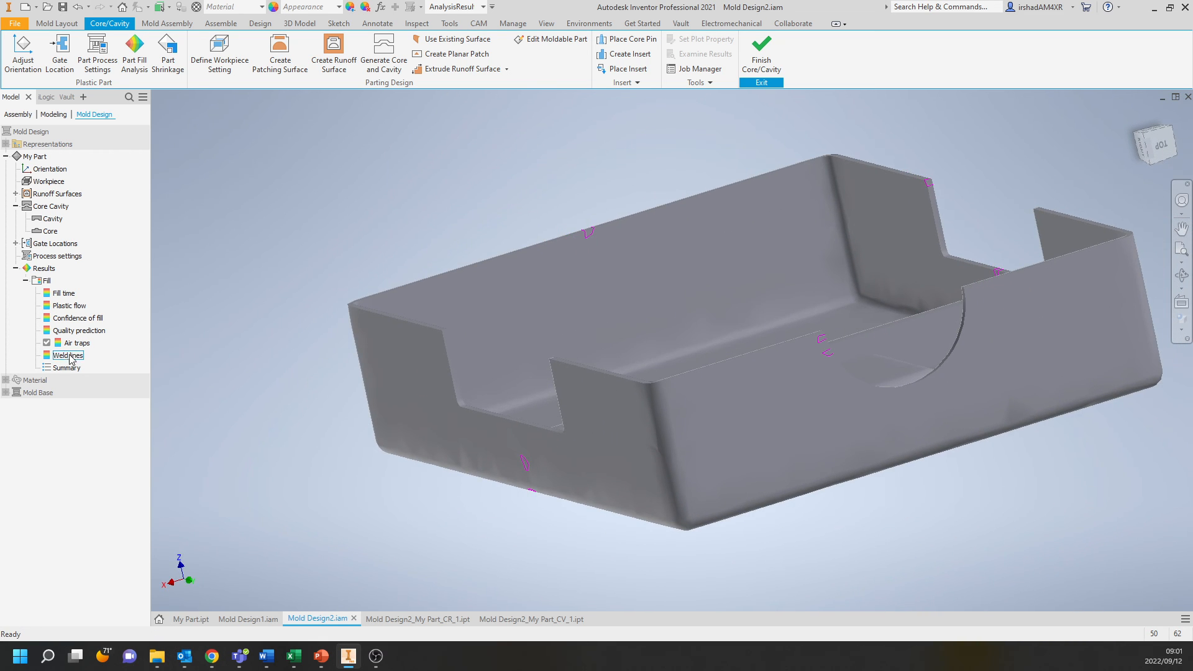
# Display the Weld lines result and examine the lines on the tray's walls, rib and raised pad from all sides.
pyautogui.doubleClick(48, 354)
pyautogui.scroll(6, 519, 364)
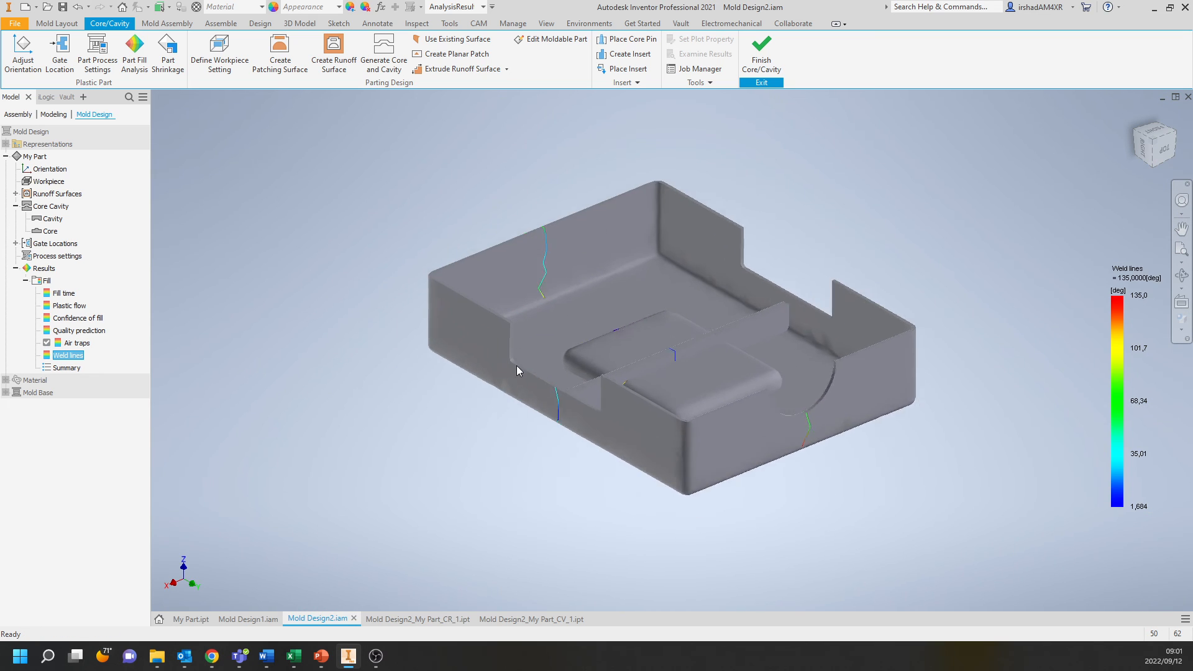
pyautogui.keyDown('shift'); pyautogui.moveTo(527, 346); pyautogui.dragTo(681, 431, button='middle'); pyautogui.keyUp('shift')
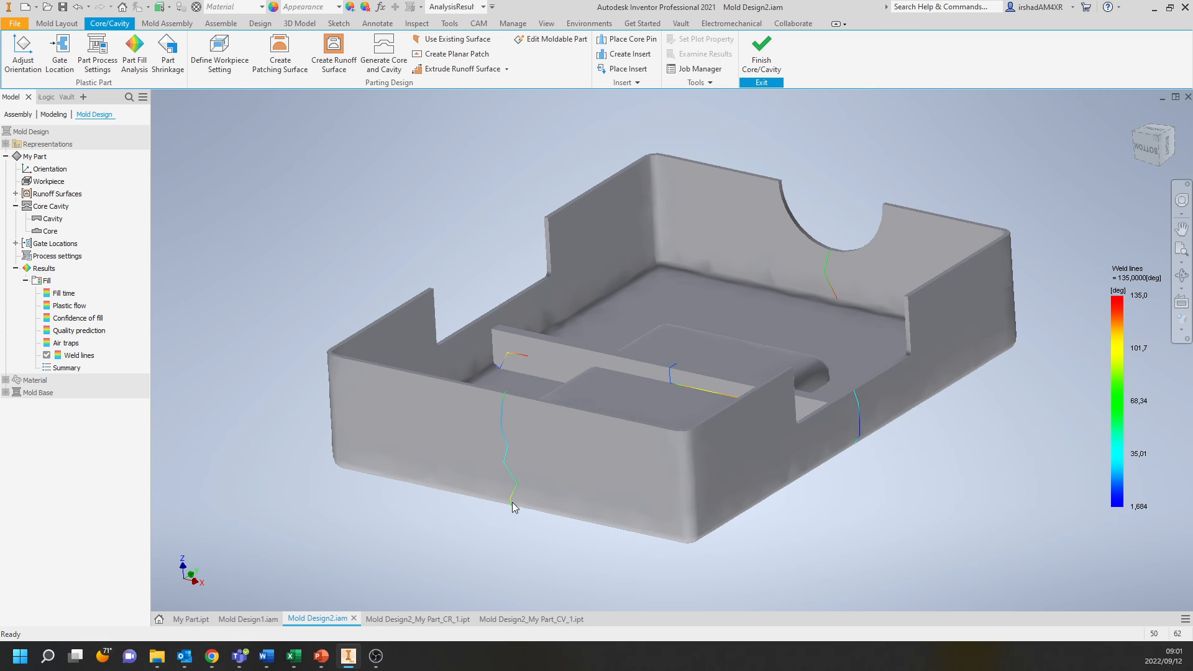
pyautogui.keyDown('shift'); pyautogui.moveTo(607, 472); pyautogui.dragTo(407, 482, button='middle'); pyautogui.keyUp('shift')
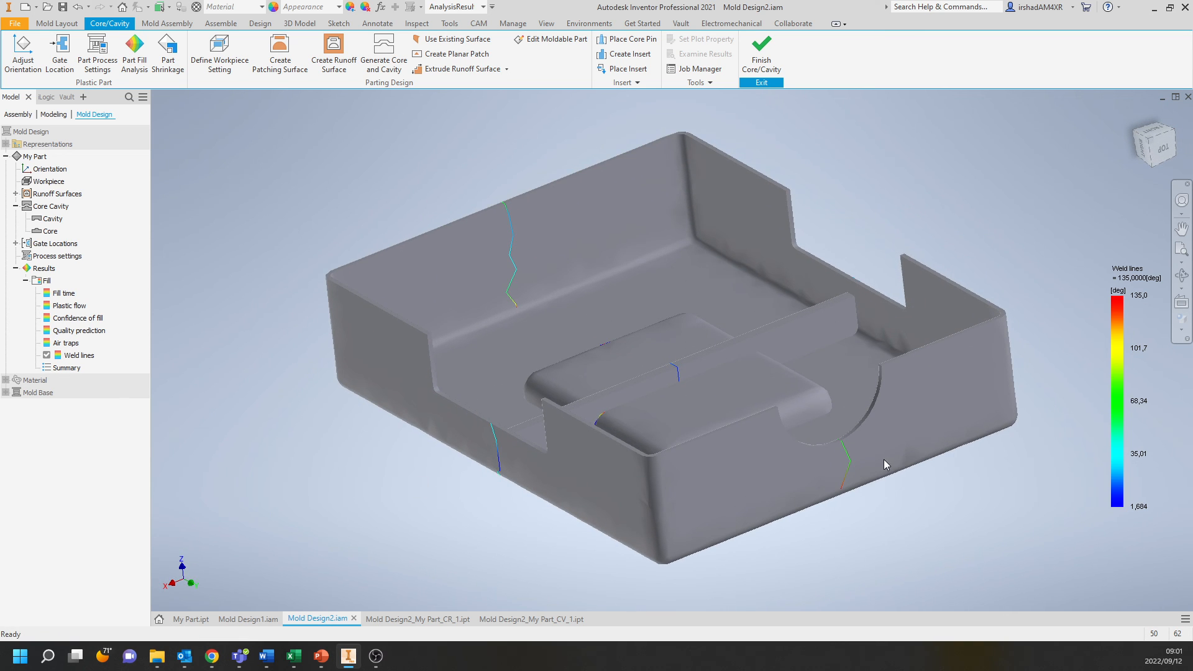
pyautogui.keyDown('shift'); pyautogui.moveTo(431, 481); pyautogui.dragTo(517, 148, button='middle'); pyautogui.keyUp('shift')
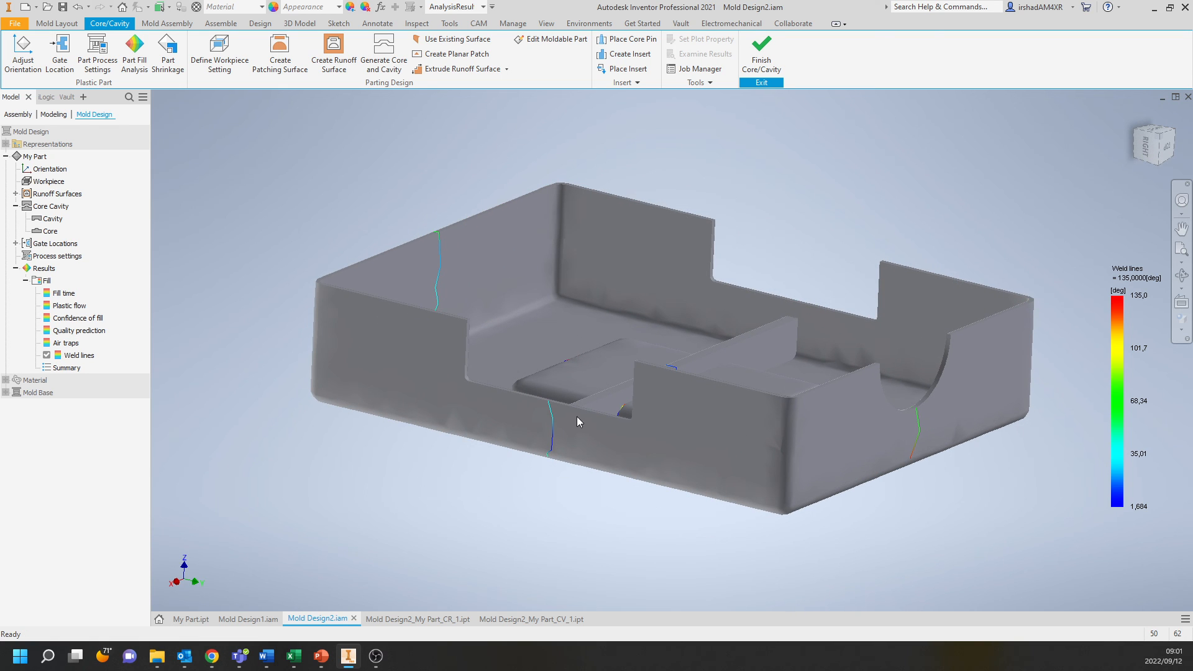
pyautogui.moveTo(576, 416); pyautogui.dragTo(469, 433, button='middle')
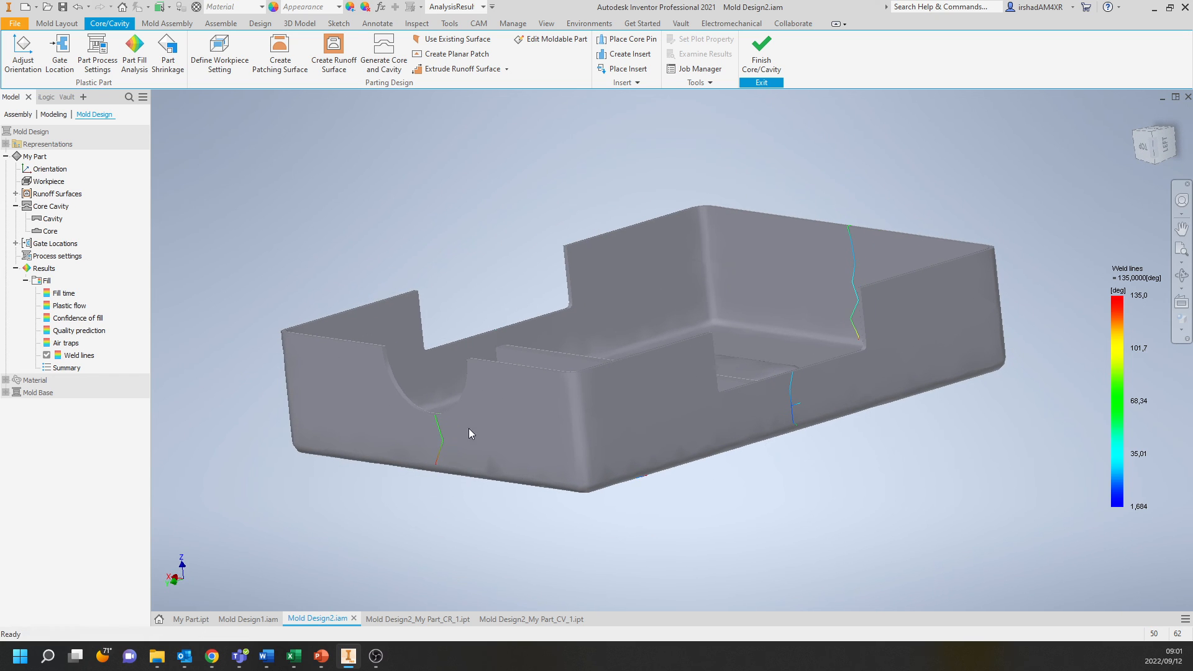
pyautogui.keyDown('shift'); pyautogui.moveTo(460, 370); pyautogui.dragTo(620, 379, button='middle'); pyautogui.keyUp('shift')
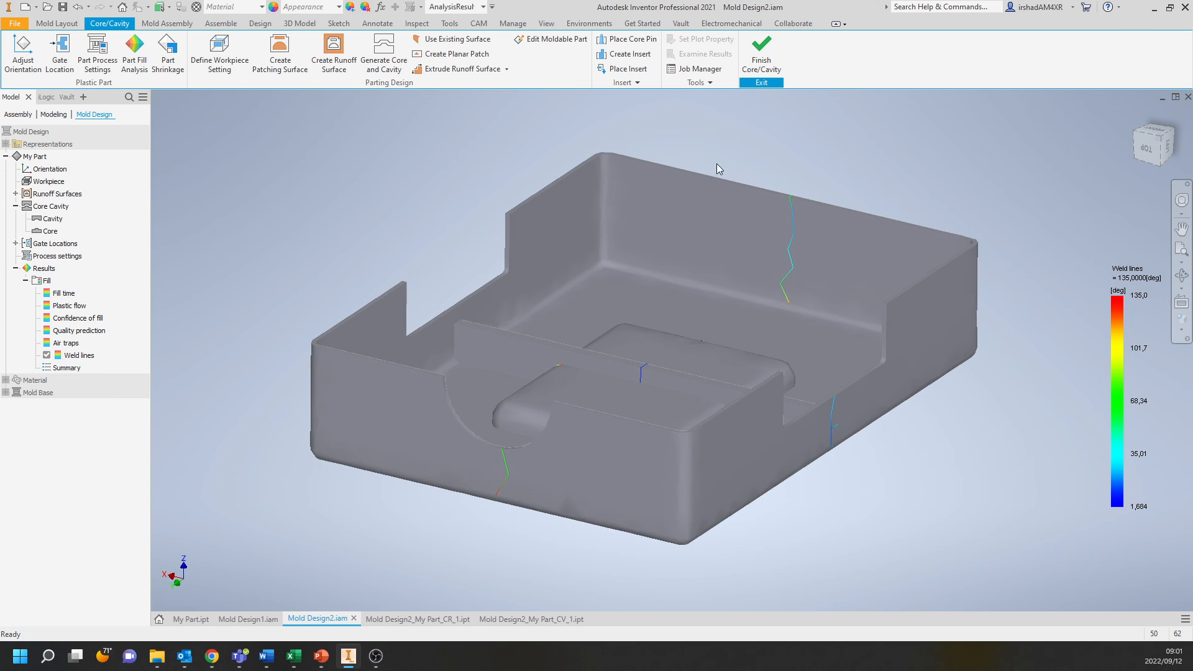
# Finish core and cavity editing and return to the full mold base assembly.
pyautogui.click(761, 55)
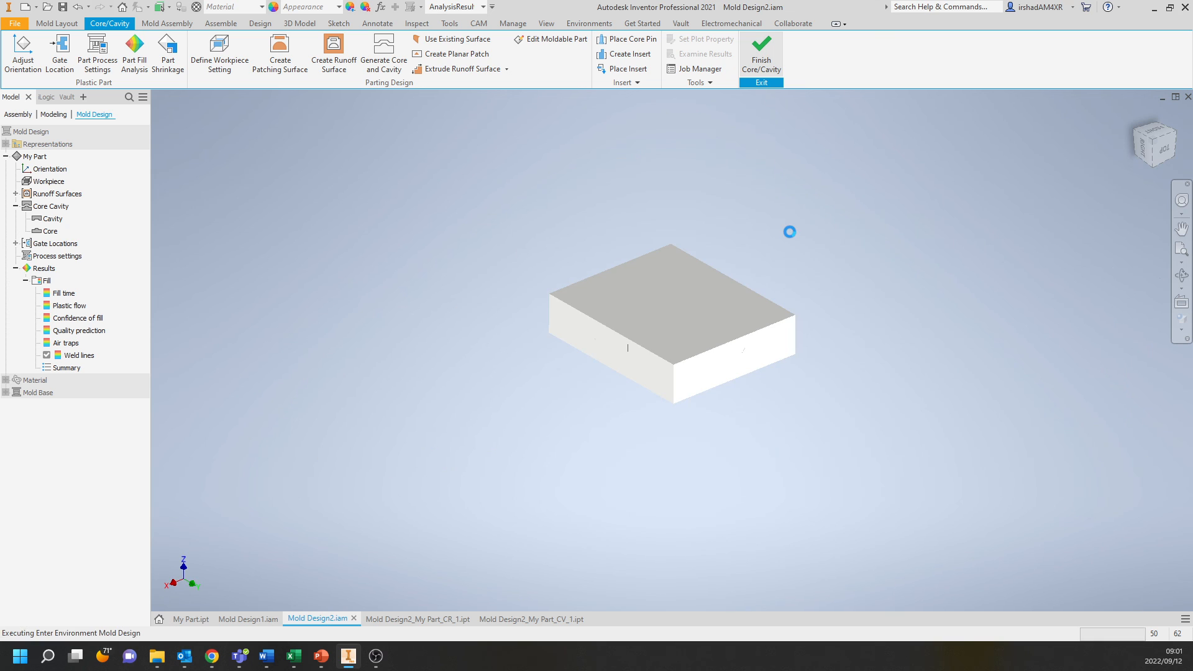
pyautogui.scroll(-5, 714, 359)
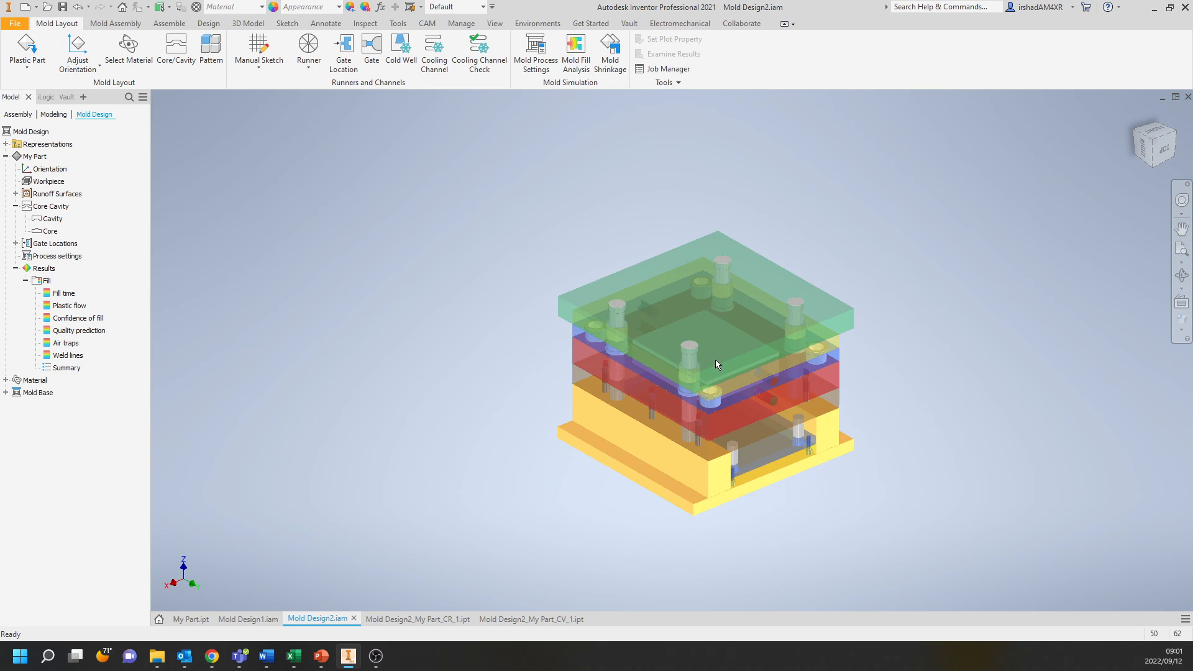
pyautogui.moveTo(657, 386); pyautogui.dragTo(607, 377, button='middle')
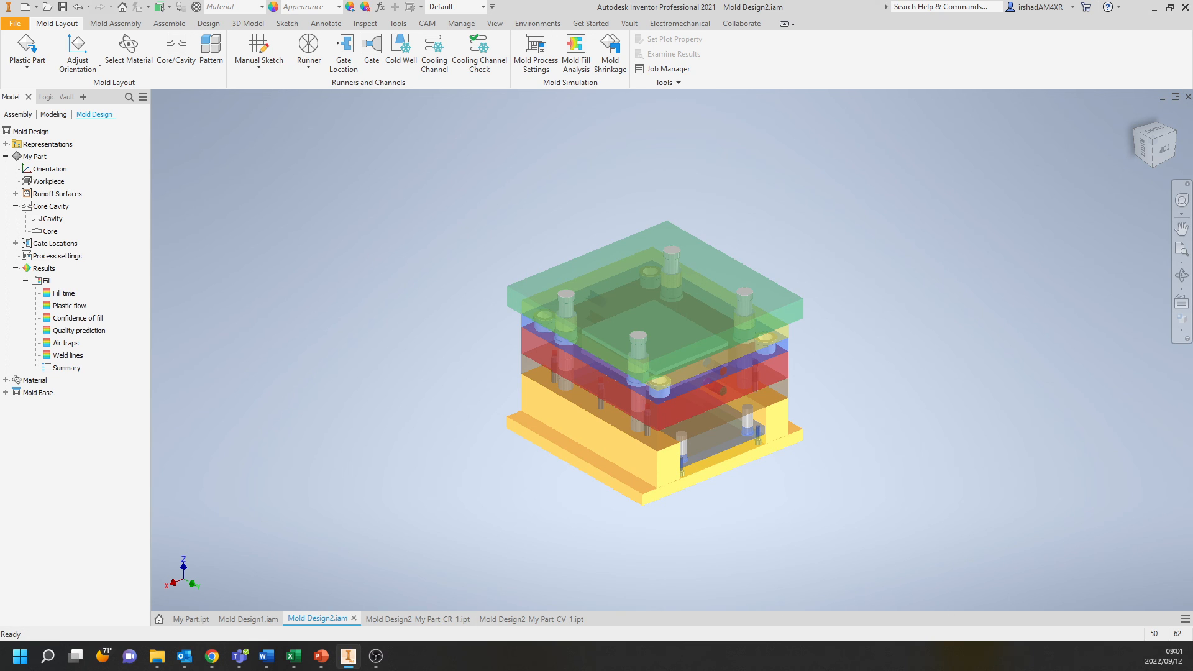
# Switch to the PowerPoint slide show and advance to the Q & A slide.
pyautogui.click(323, 659)
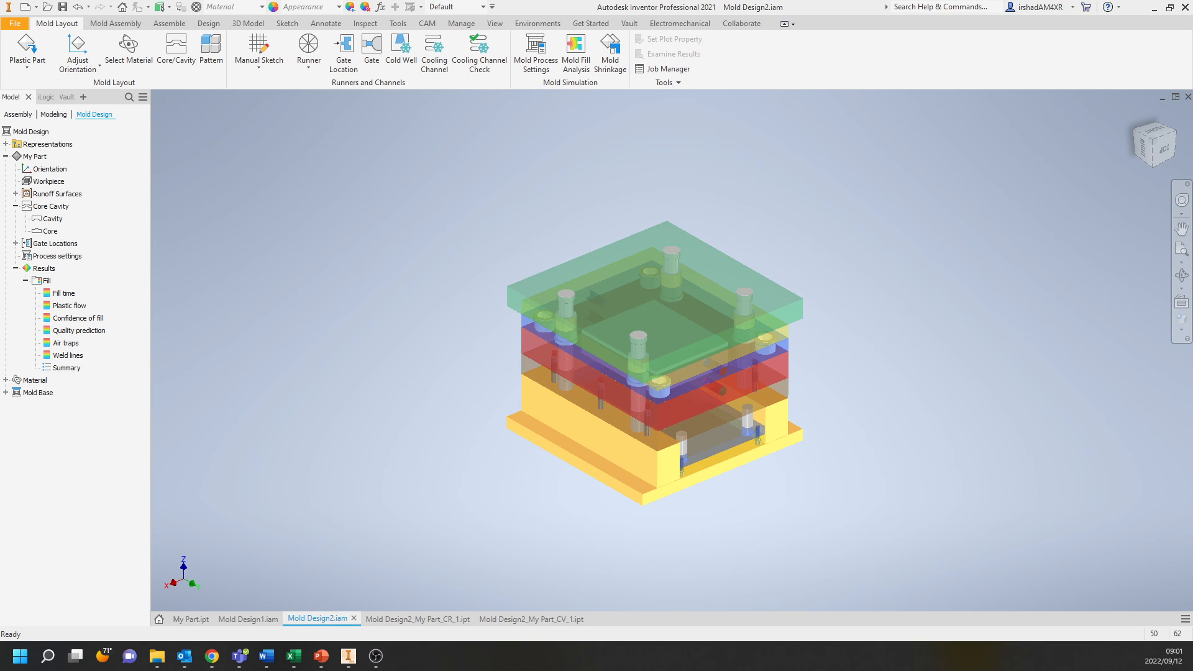
pyautogui.hotkey('alt', 'Tab')
pyautogui.press('Right')
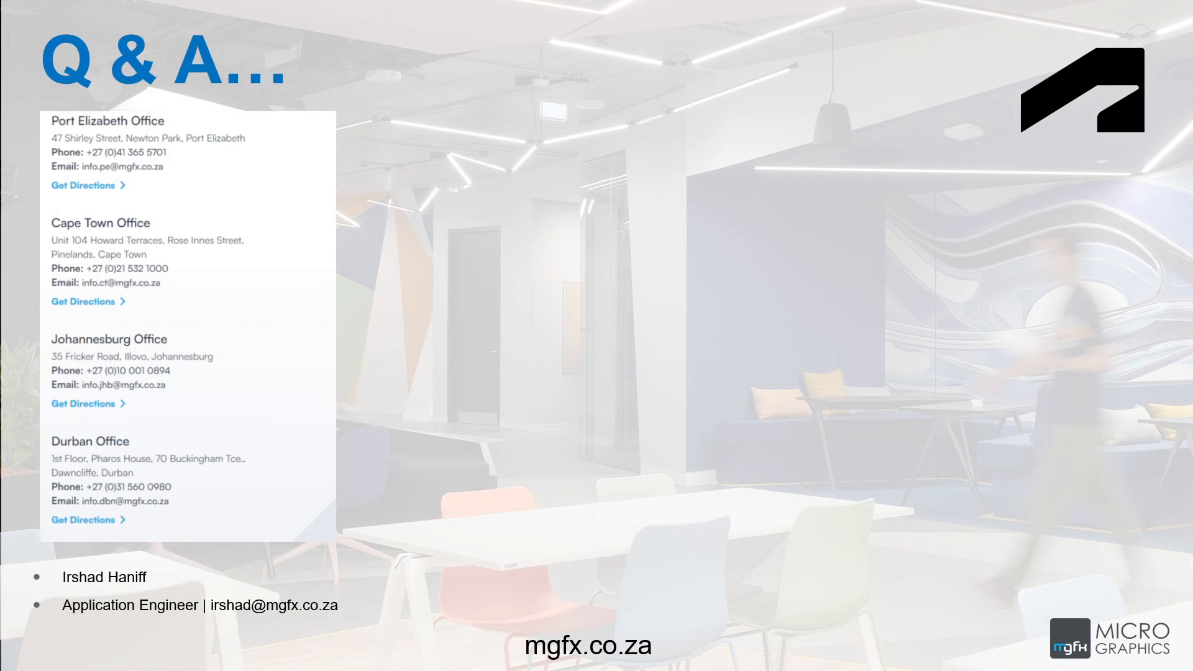